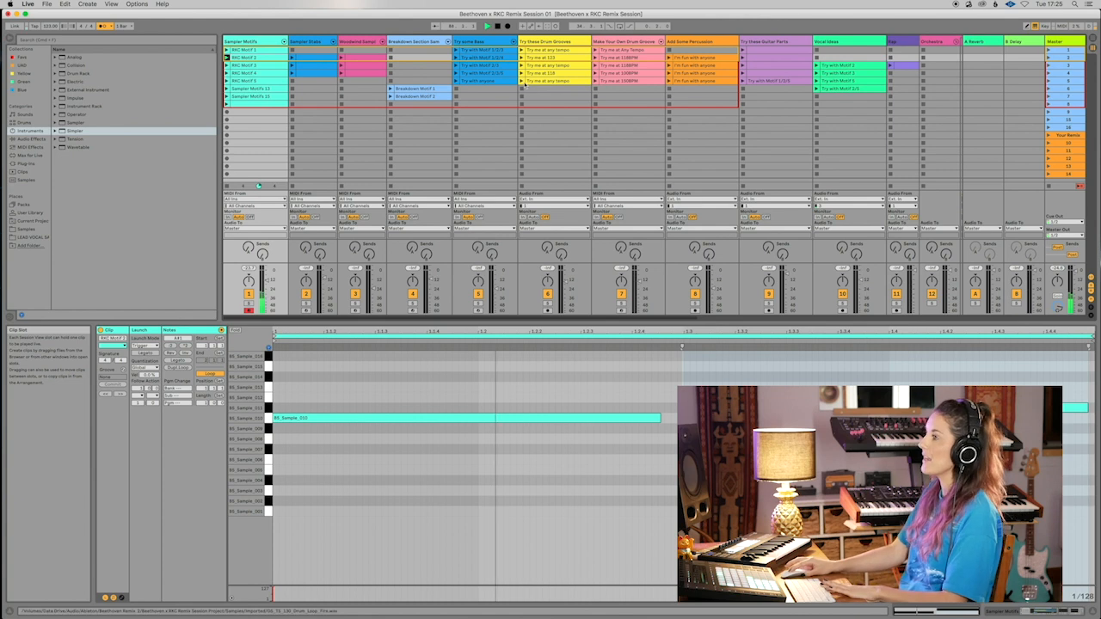
# - Select the Sampler Stabs track and review its available MIDI input sources
pyautogui.click(499, 59)
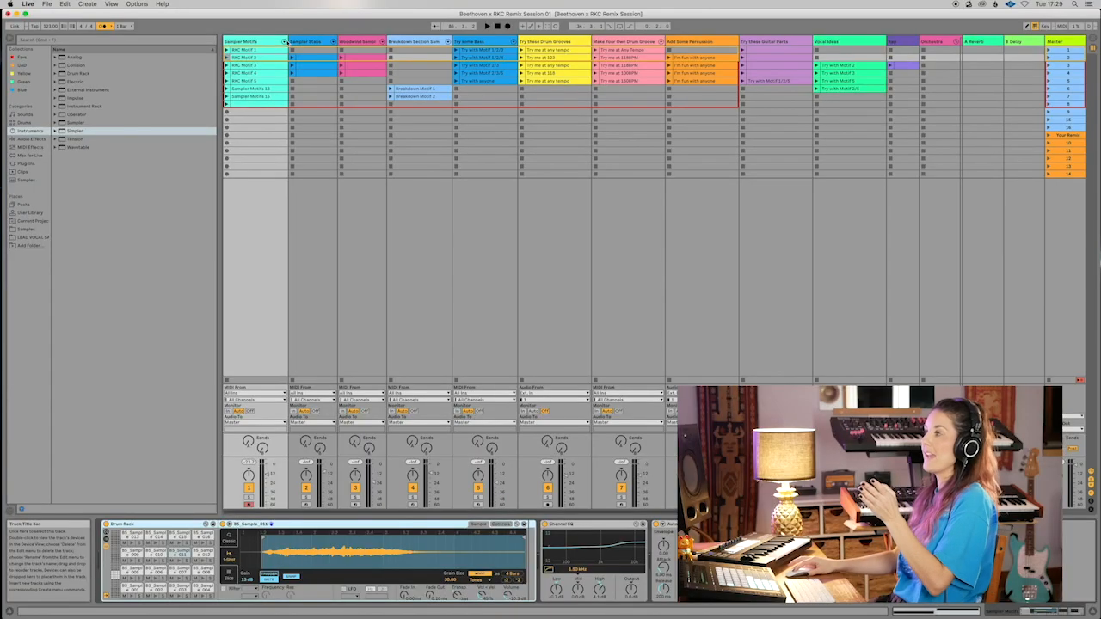
pyautogui.click(308, 41)
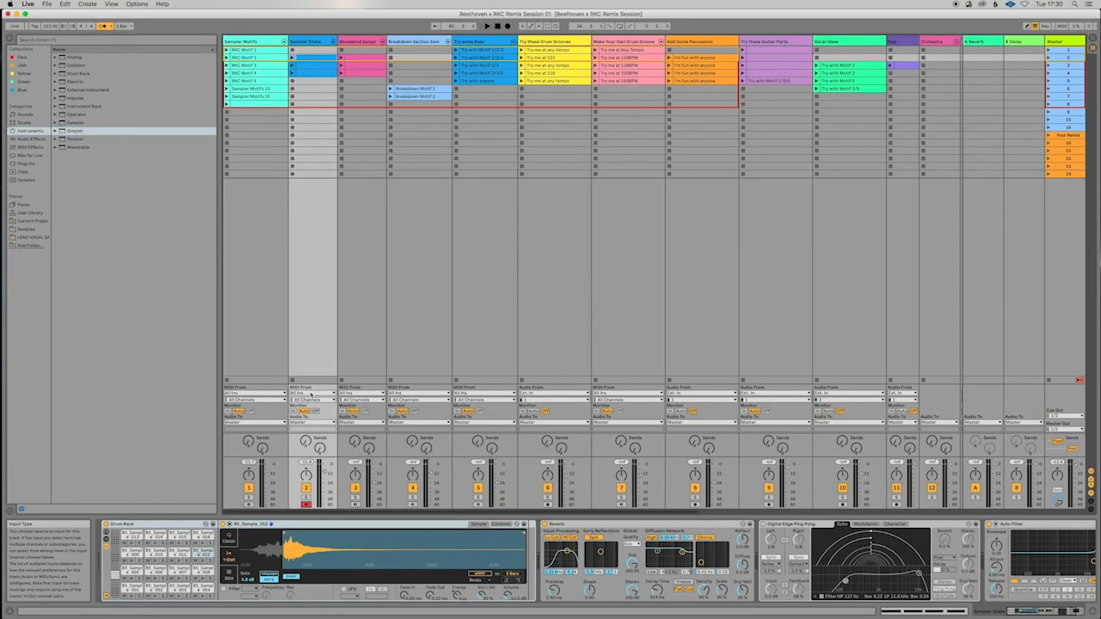
pyautogui.click(312, 393)
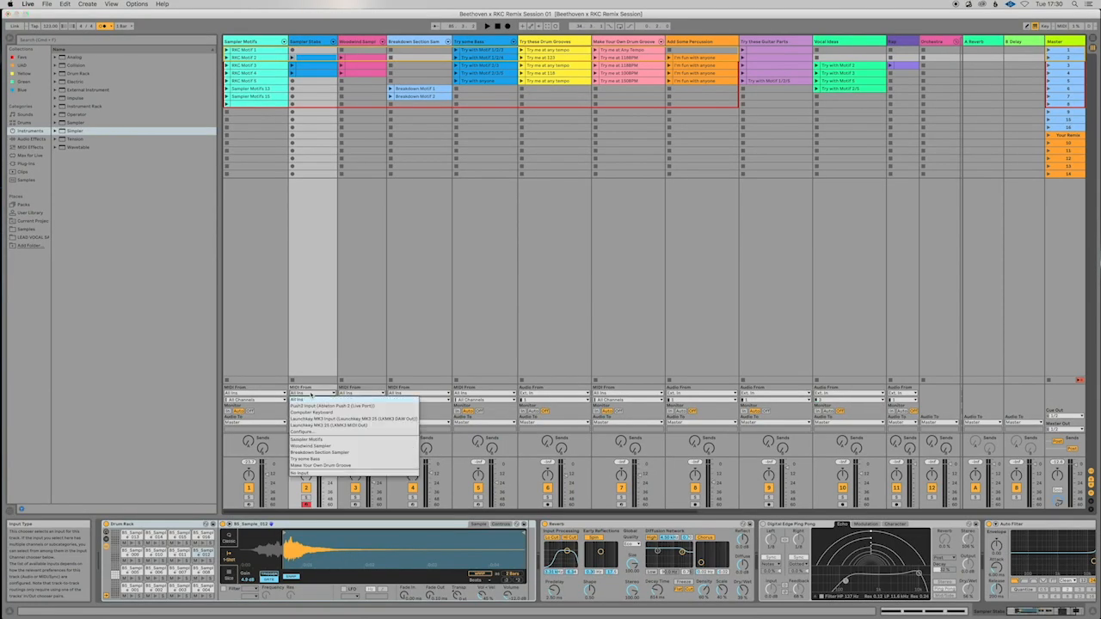
pyautogui.click(311, 394)
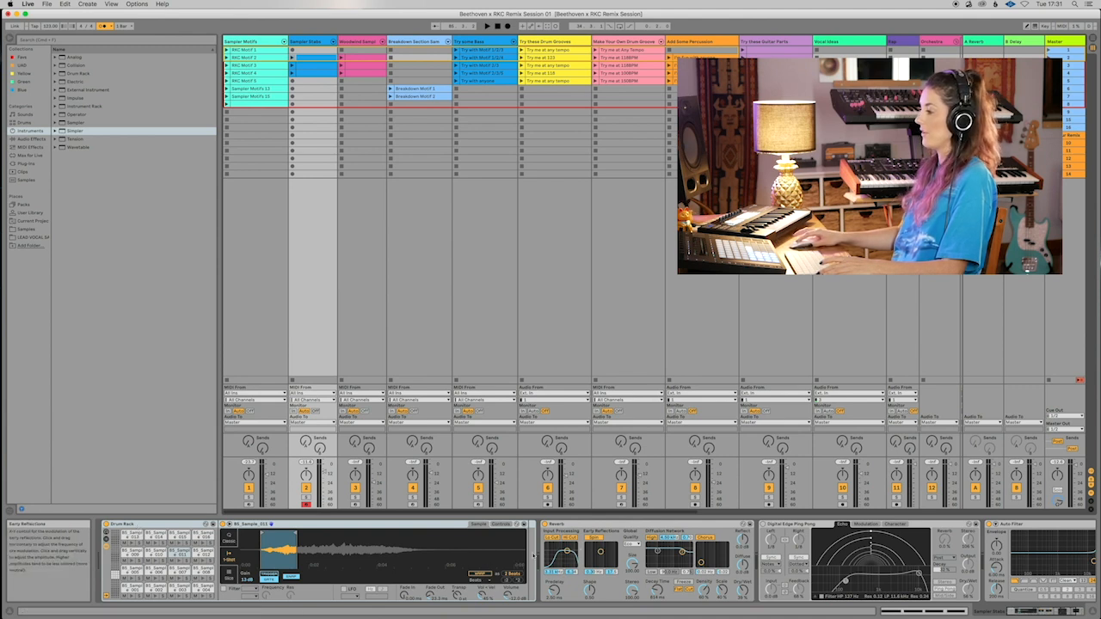
# - Turn on the Digital Edge Ping Pong echo in the Sampler Stabs device chain
pyautogui.hscroll(3, 378, 559)
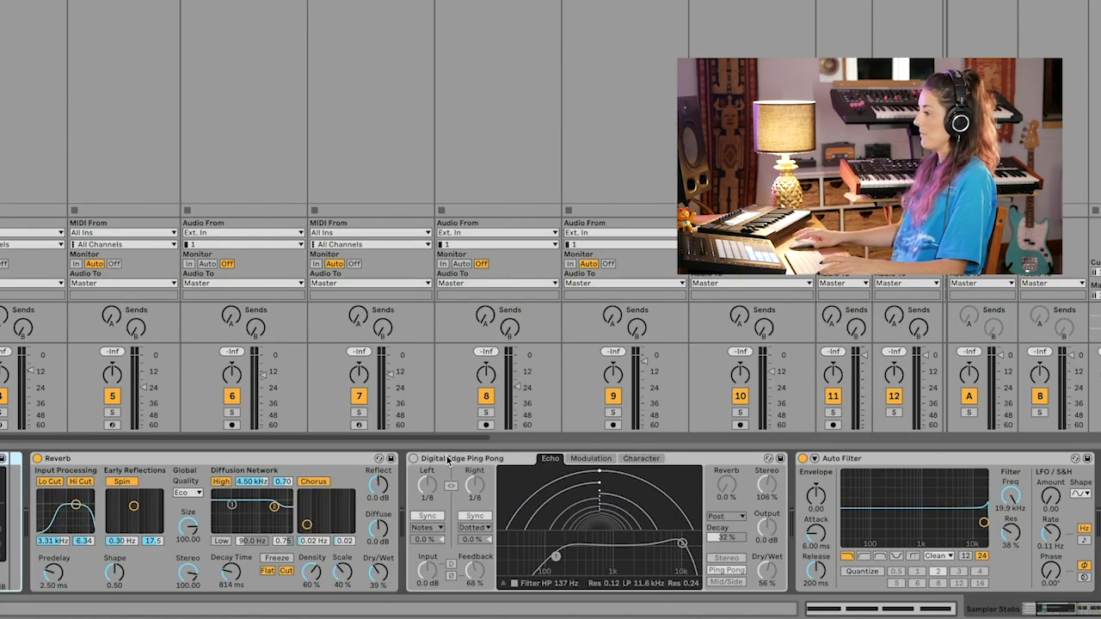
pyautogui.click(866, 459)
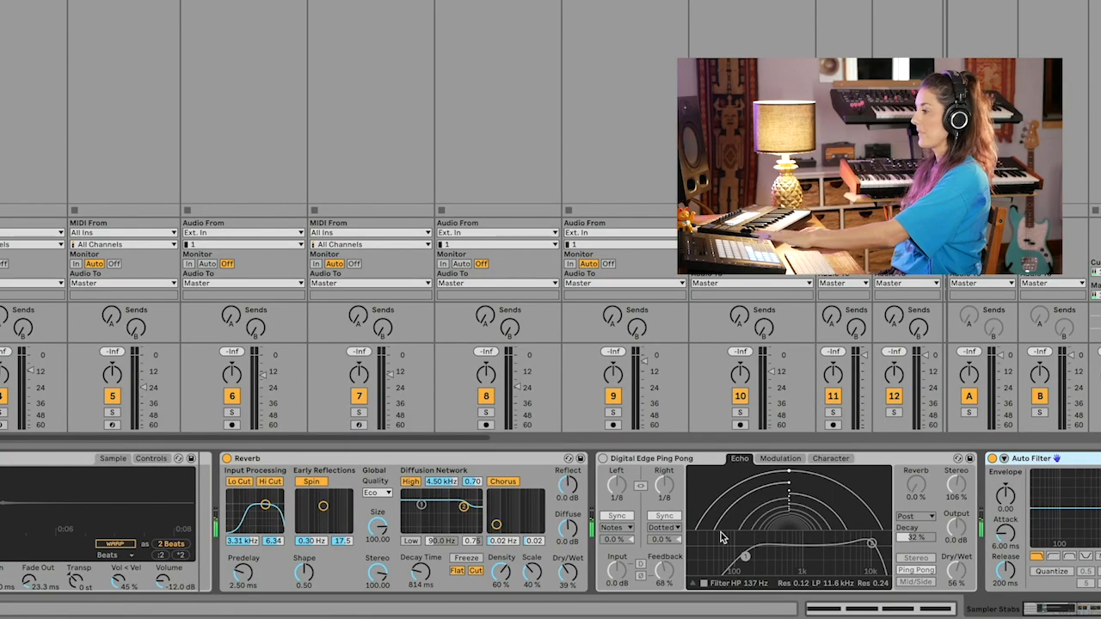
pyautogui.click(604, 460)
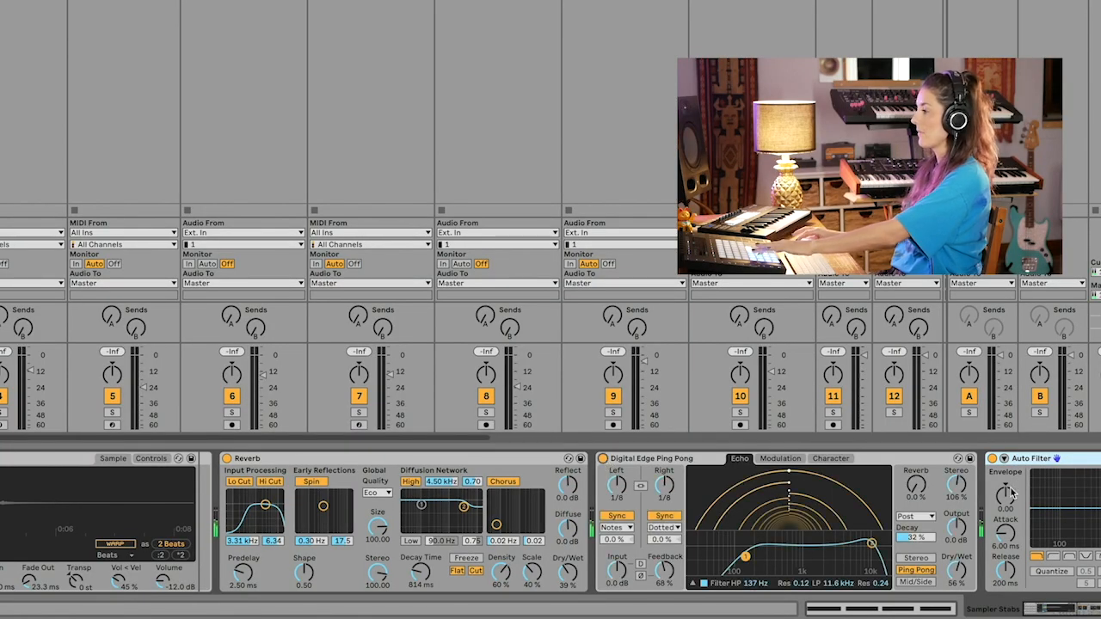
# - Sweep the Auto Filter's cutoff frequency on the Sampler Stabs track down to about 647 Hz and back up
pyautogui.hscroll(4, 950, 503)
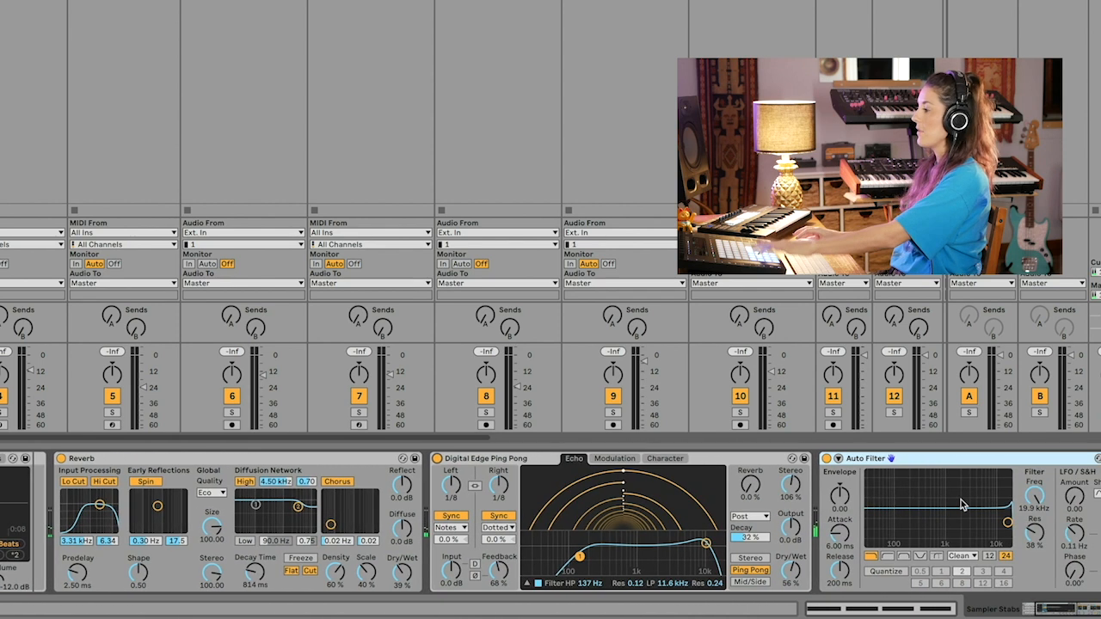
pyautogui.moveTo(1035, 495); pyautogui.dragTo(1036, 550)
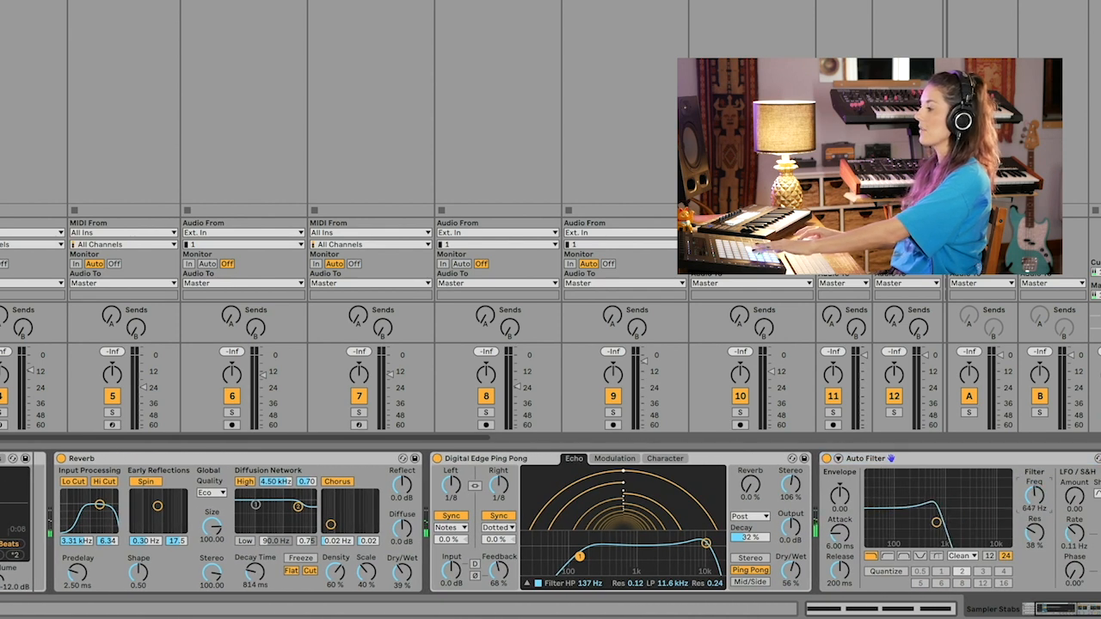
pyautogui.moveTo(1036, 496); pyautogui.dragTo(1037, 529)
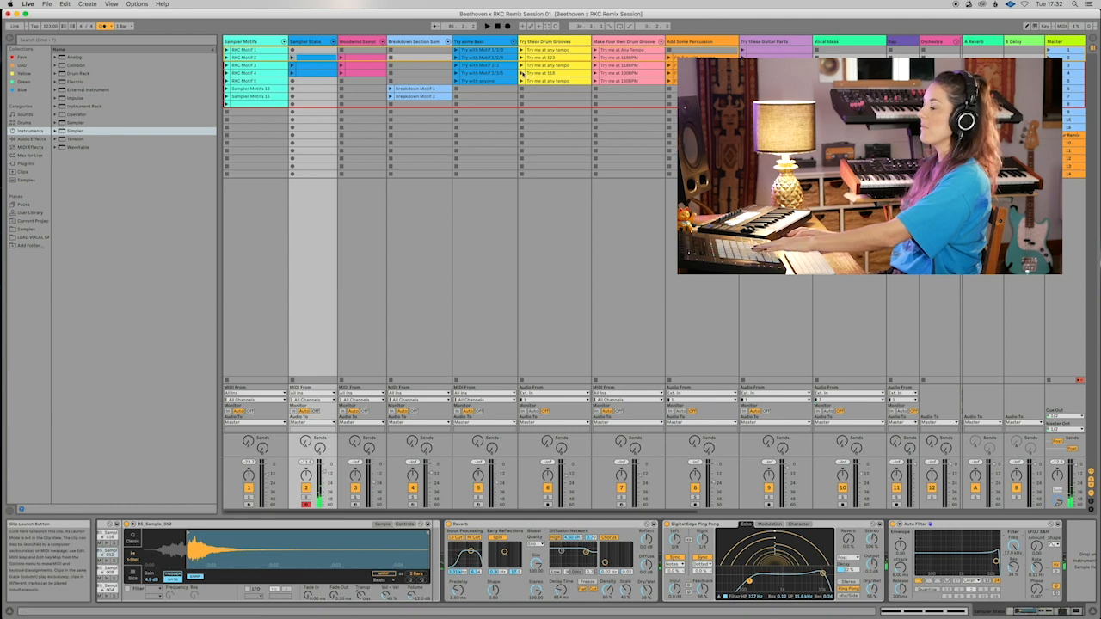
# - Play the "Try me at 118" drum groove and reselect the Sampler Stabs track
pyautogui.click(555, 101)
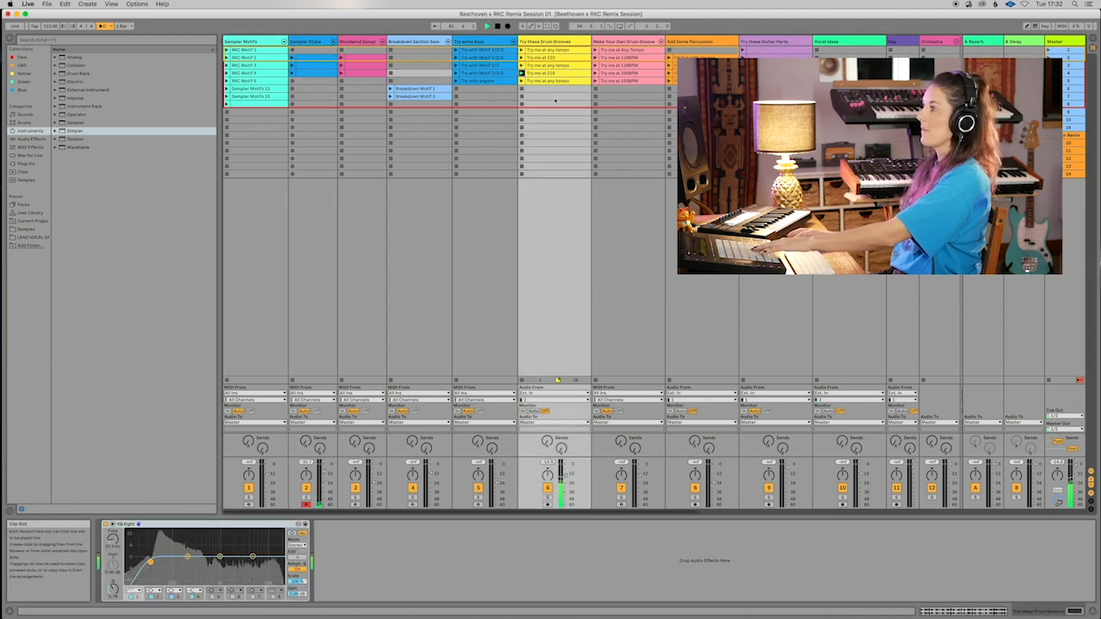
pyautogui.click(319, 40)
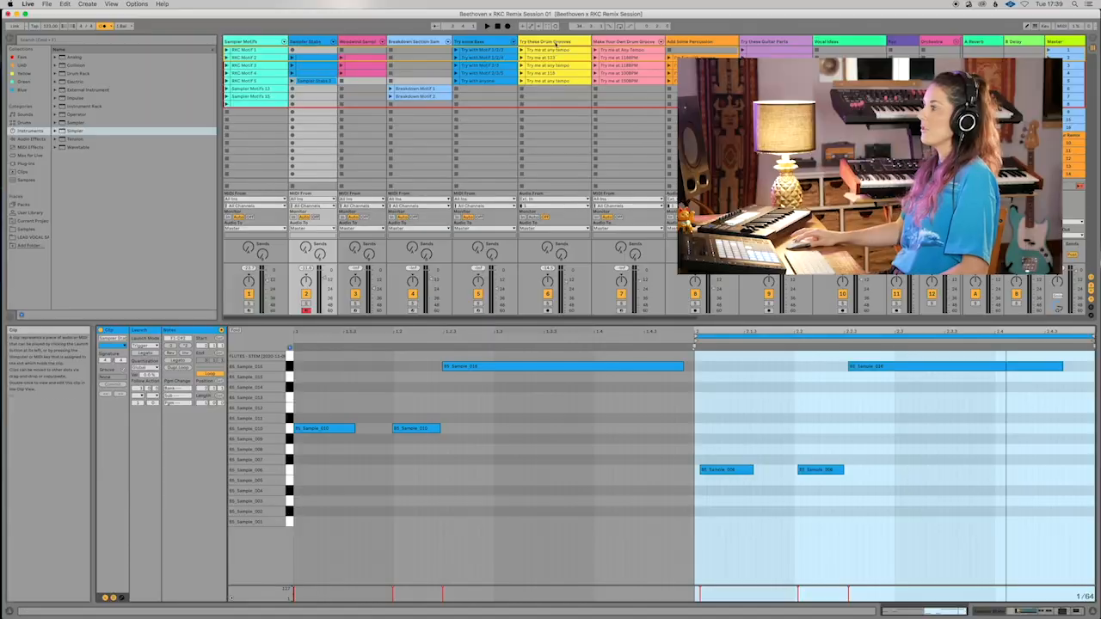
# - Examine the waveforms and sample settings of the clips in the Try these Drum Grooves track
pyautogui.click(551, 49)
pyautogui.click(568, 41)
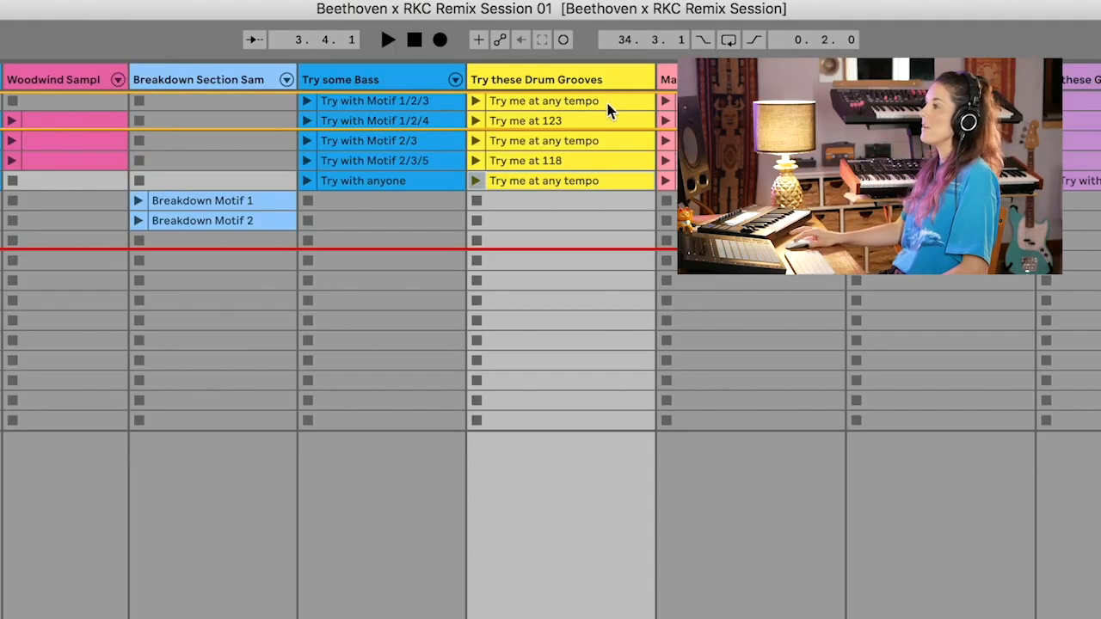
pyautogui.doubleClick(607, 103)
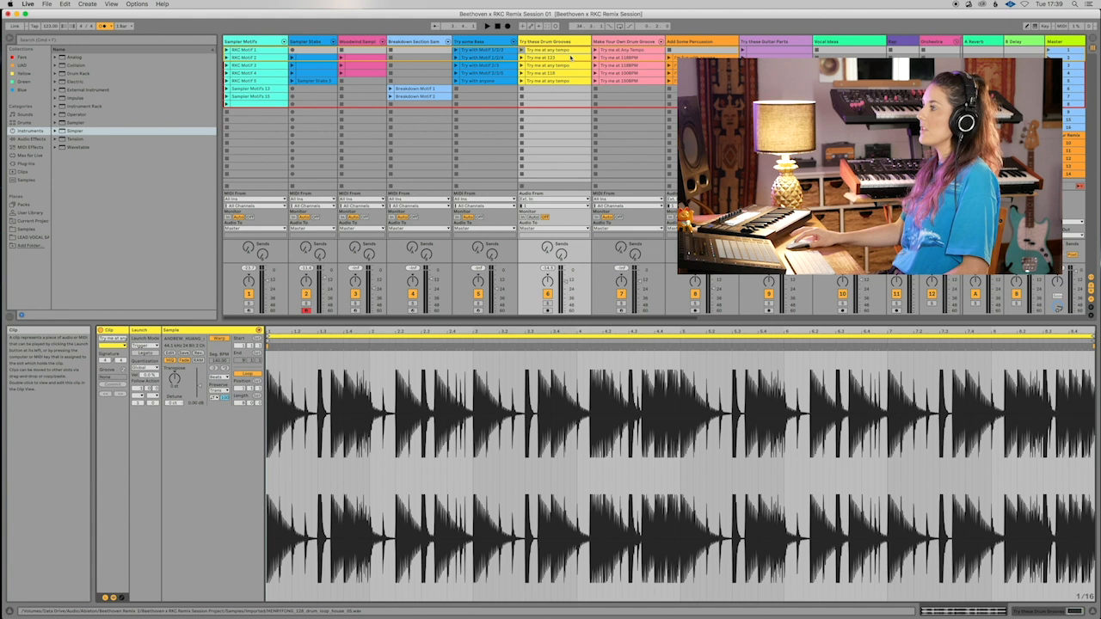
pyautogui.click(572, 59)
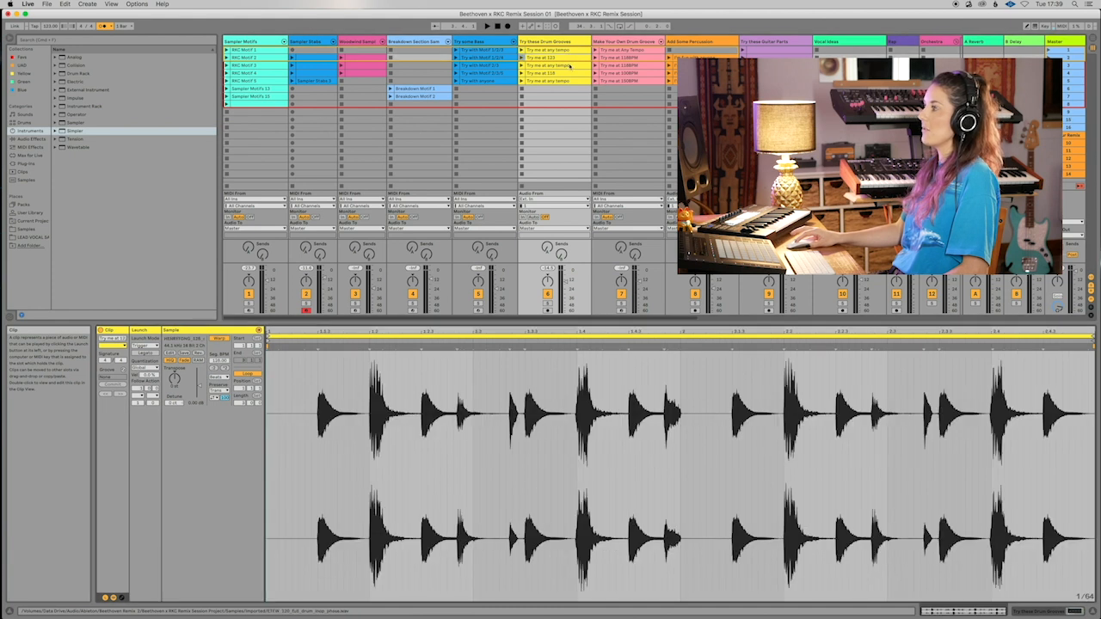
pyautogui.click(571, 67)
pyautogui.click(571, 74)
pyautogui.click(571, 80)
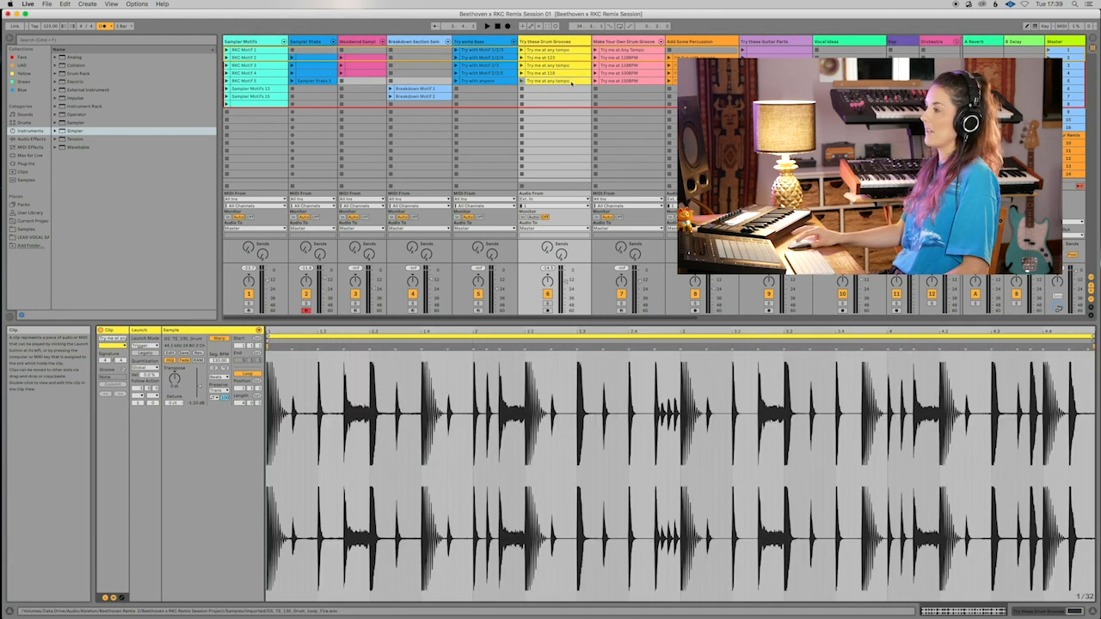
pyautogui.click(572, 51)
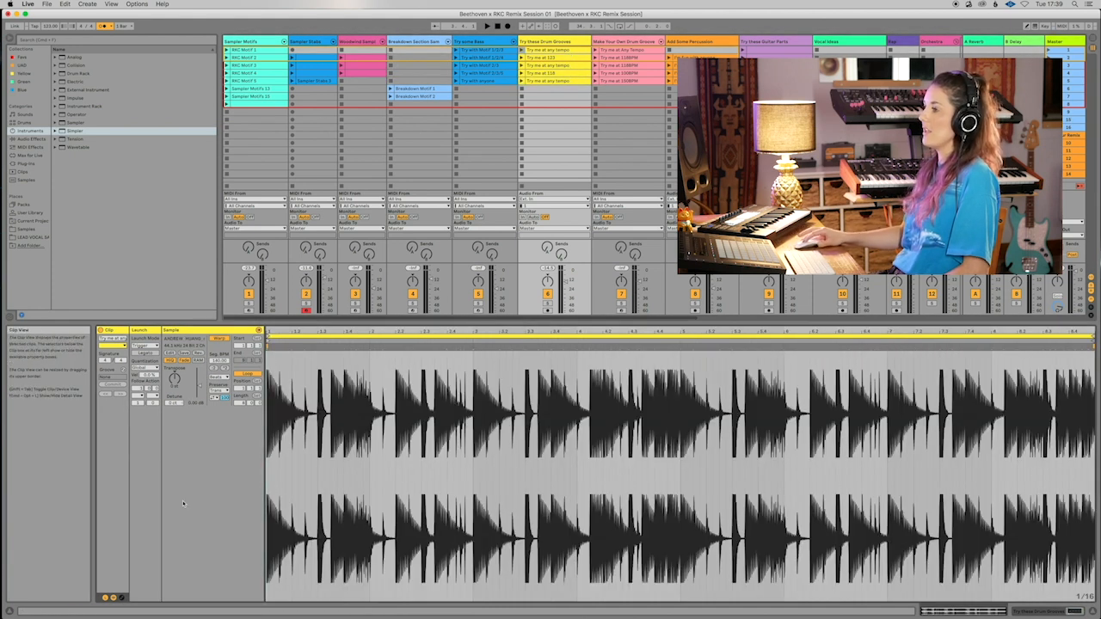
pyautogui.click(565, 73)
pyautogui.click(566, 81)
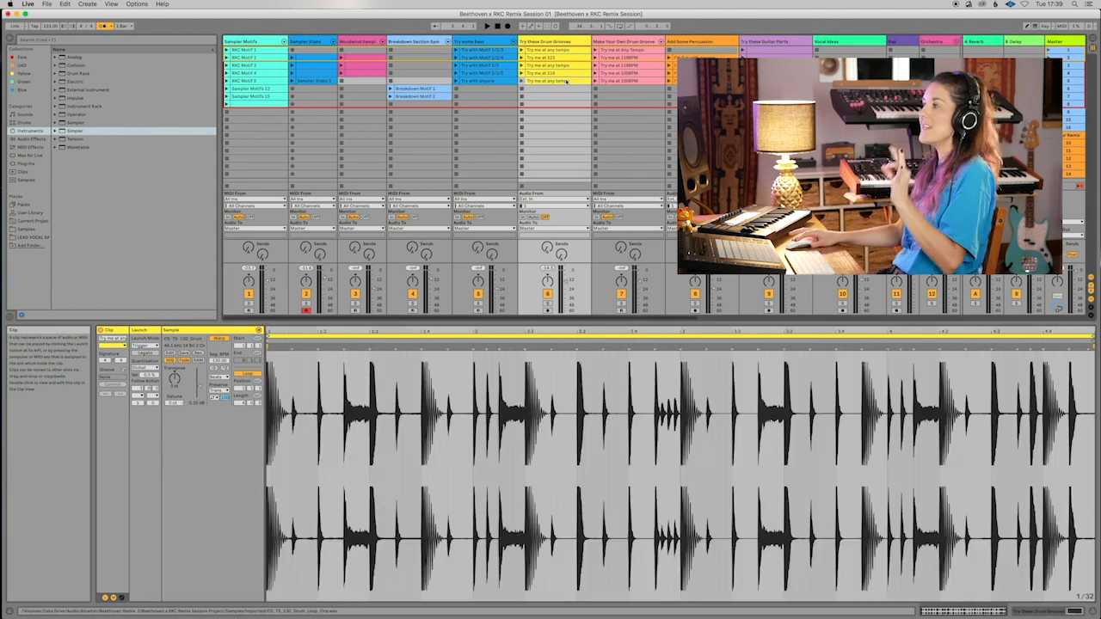
pyautogui.click(570, 52)
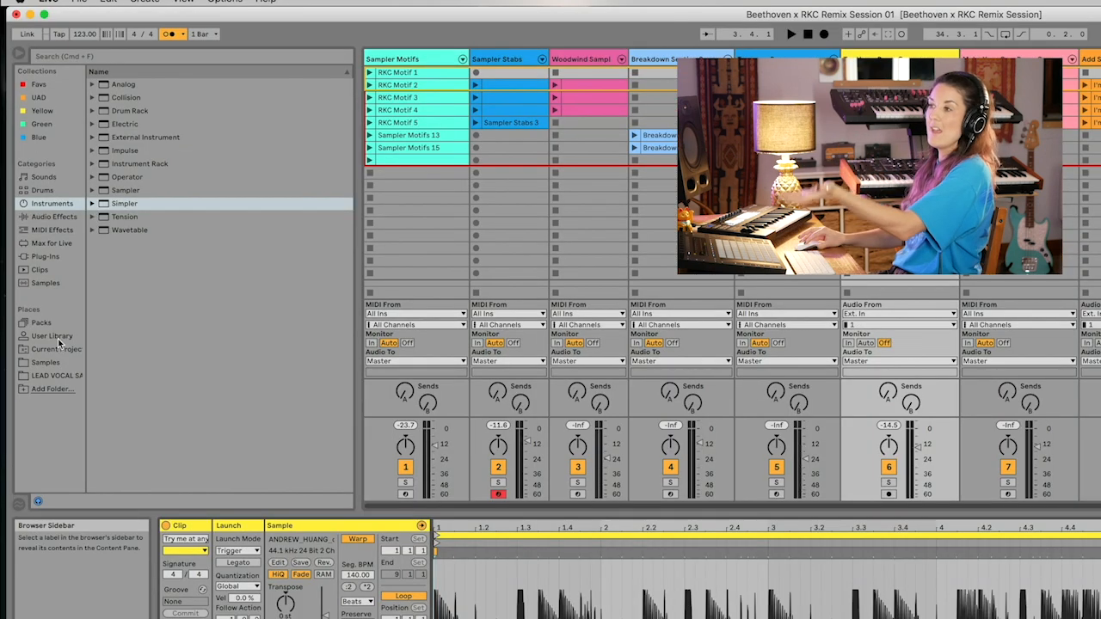
# - Browse the Build and Drop pack down to the Full Loops folder inside Samples, Loops, Drum Loops
pyautogui.click(35, 213)
pyautogui.click(34, 204)
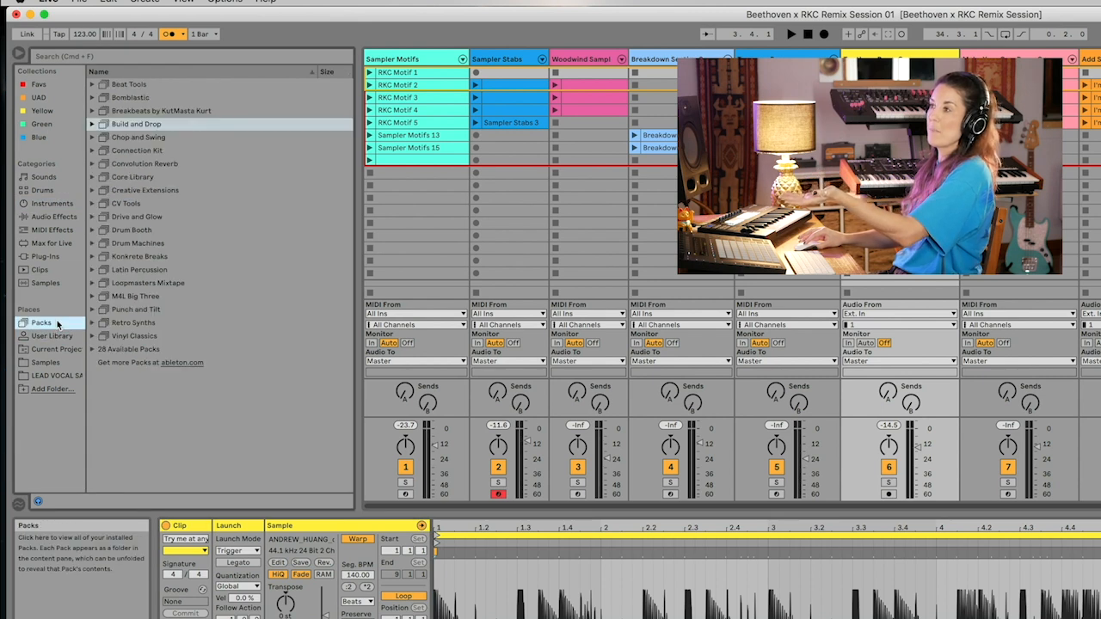
pyautogui.click(93, 125)
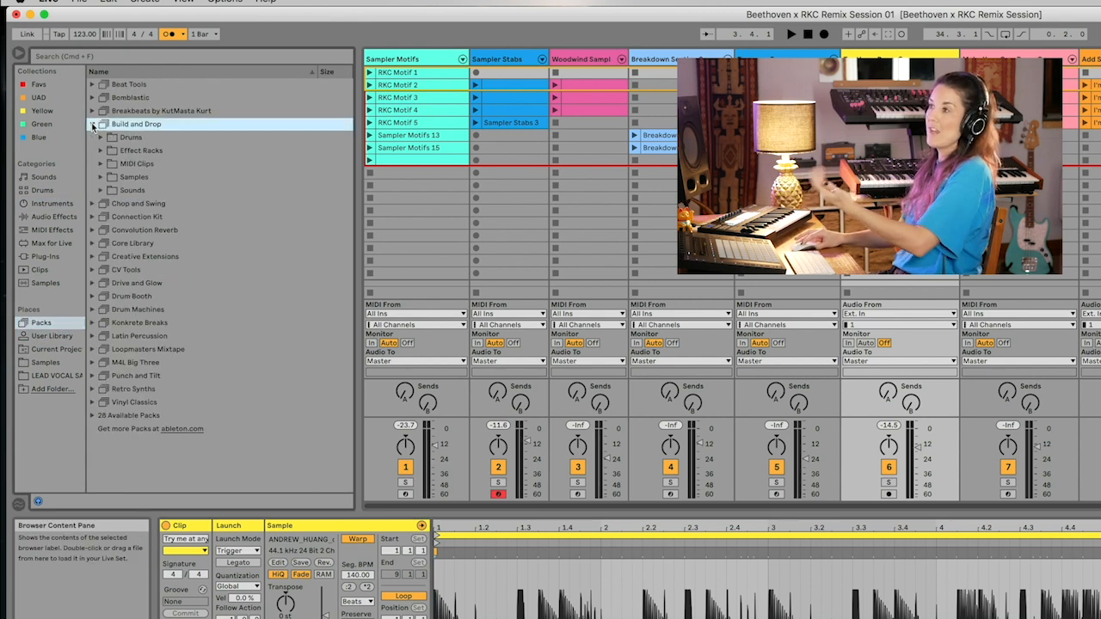
pyautogui.click(100, 177)
pyautogui.click(108, 190)
pyautogui.click(116, 204)
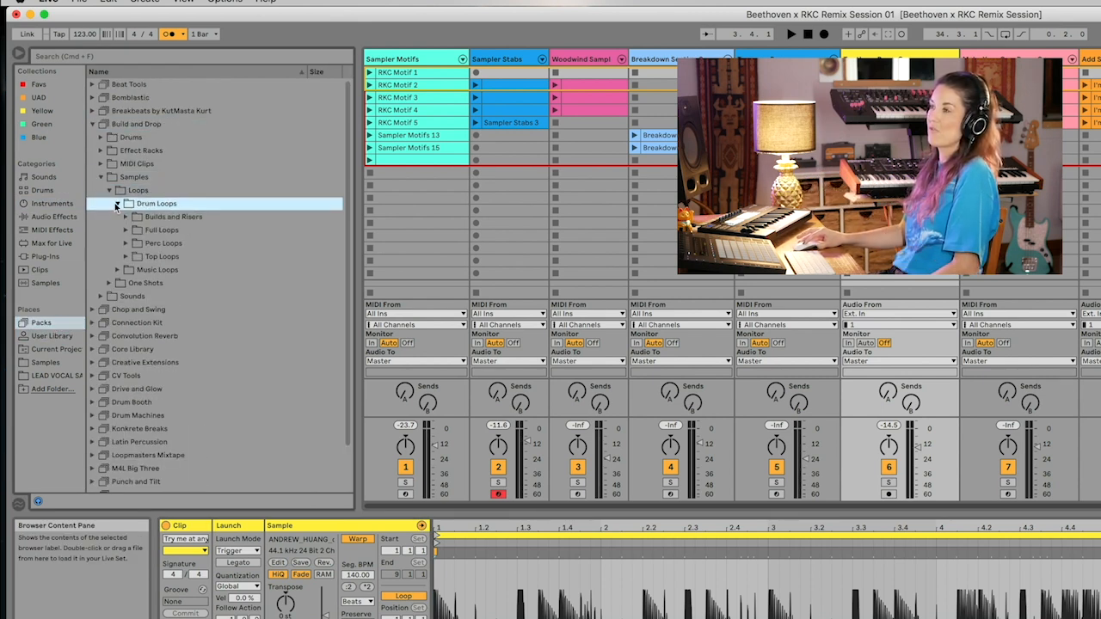
pyautogui.click(154, 218)
pyautogui.click(125, 230)
# - Preview Bonk Loop 128bpm.aif and add Bro Breaks 140.bpm.aif to the first empty slot of the Try these Drum Grooves track
pyautogui.click(221, 244)
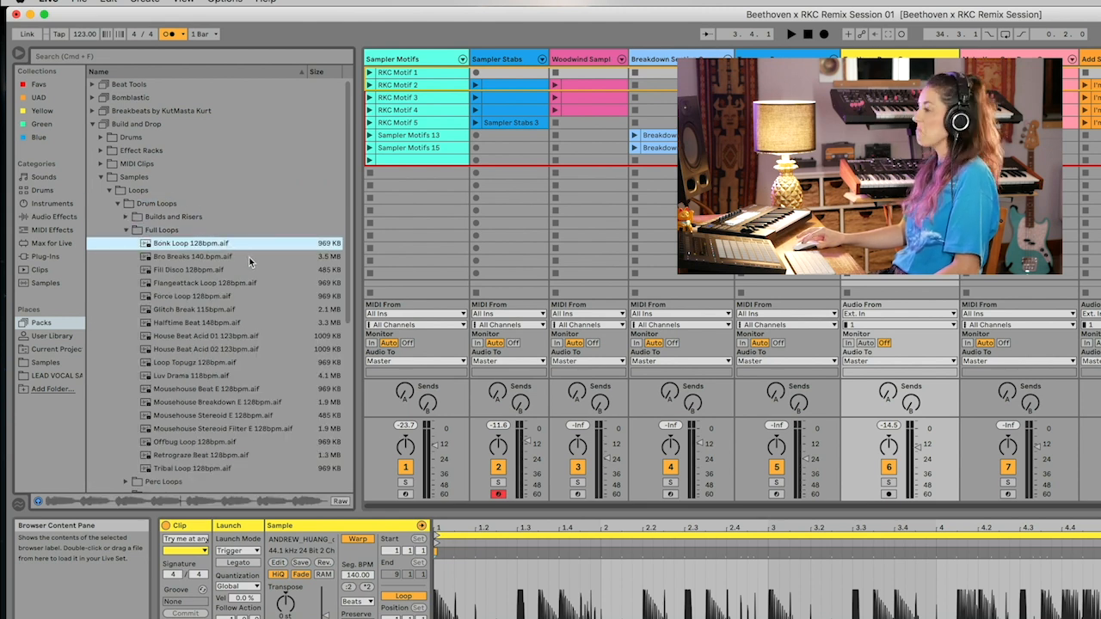
pyautogui.click(251, 260)
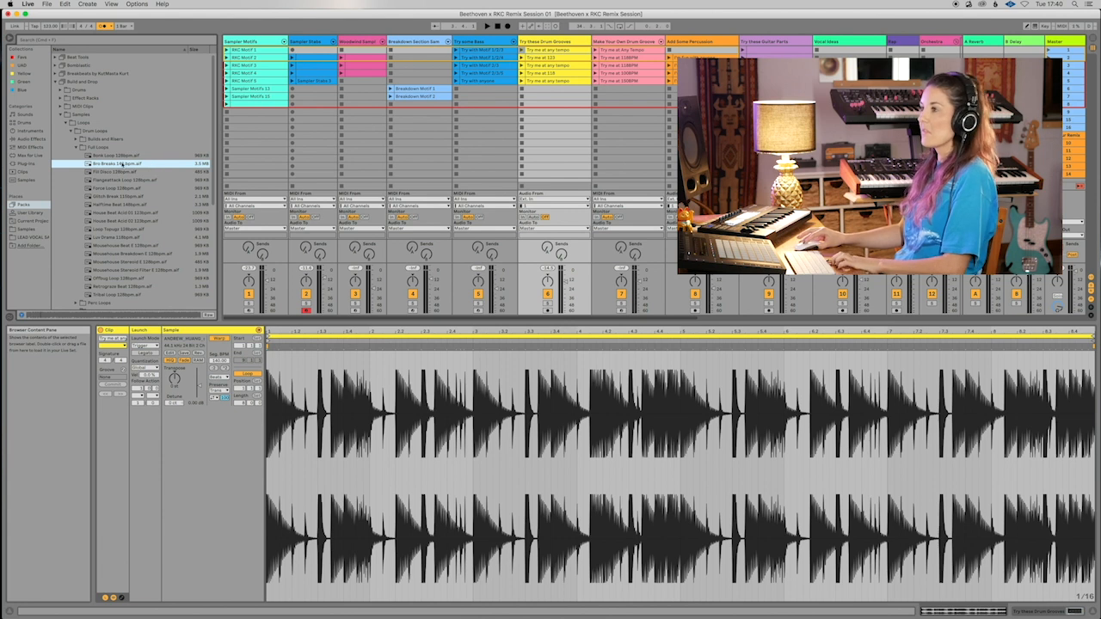
pyautogui.moveTo(547, 92); pyautogui.dragTo(548, 91)
pyautogui.click(552, 101)
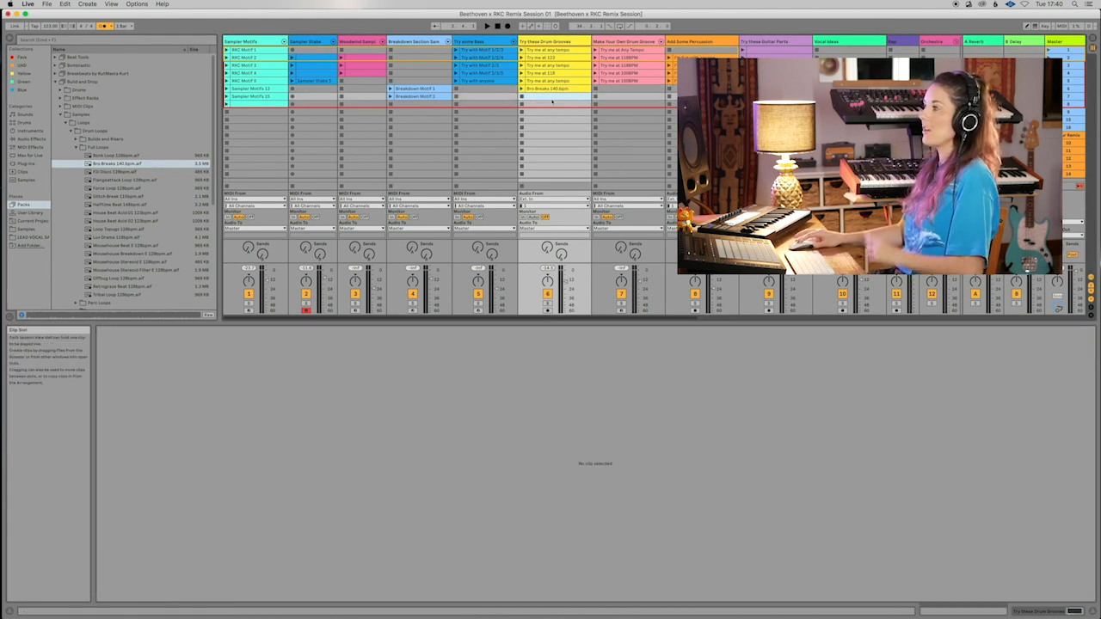
pyautogui.click(552, 89)
# - Play the first "Try me at any tempo" groove, switch to the Bro Breaks clip and launch RKC Motif 2 with it
pyautogui.click(522, 50)
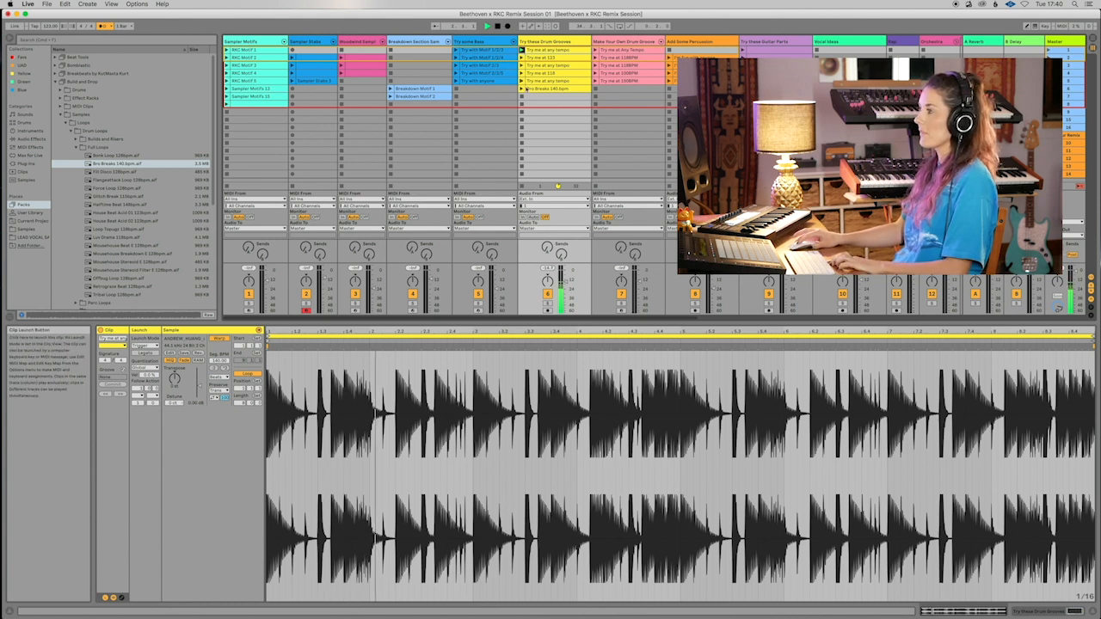
pyautogui.click(522, 89)
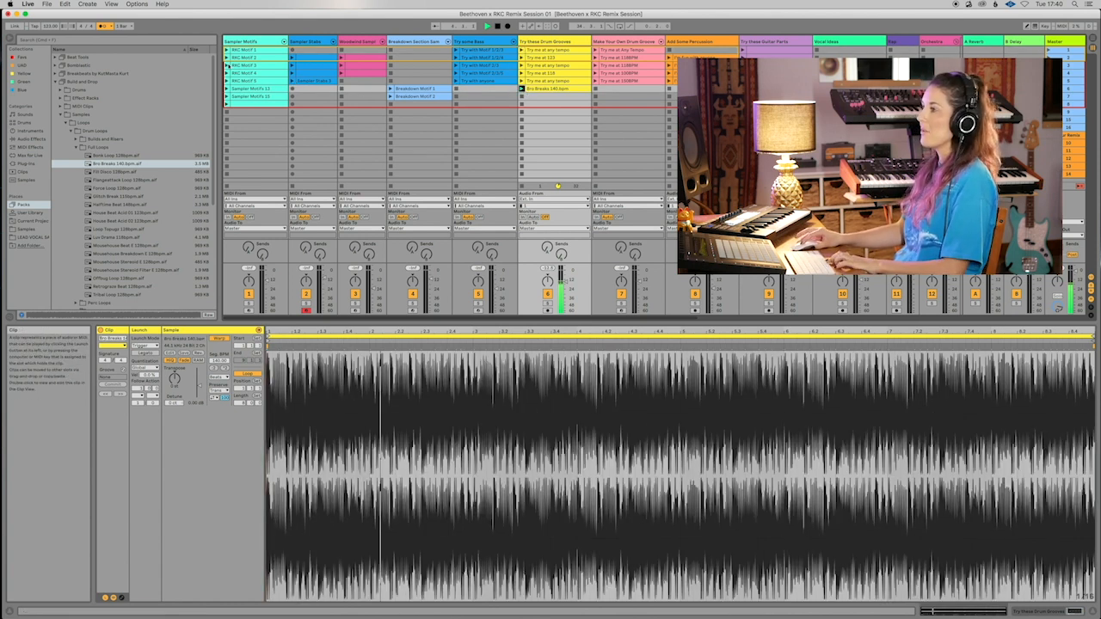
pyautogui.click(227, 58)
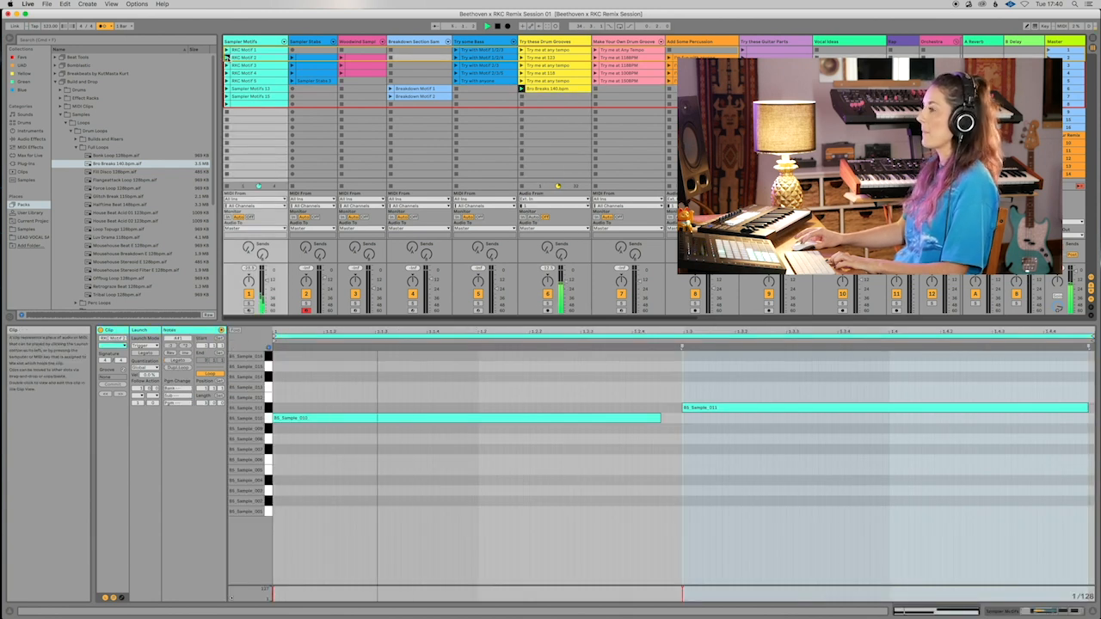
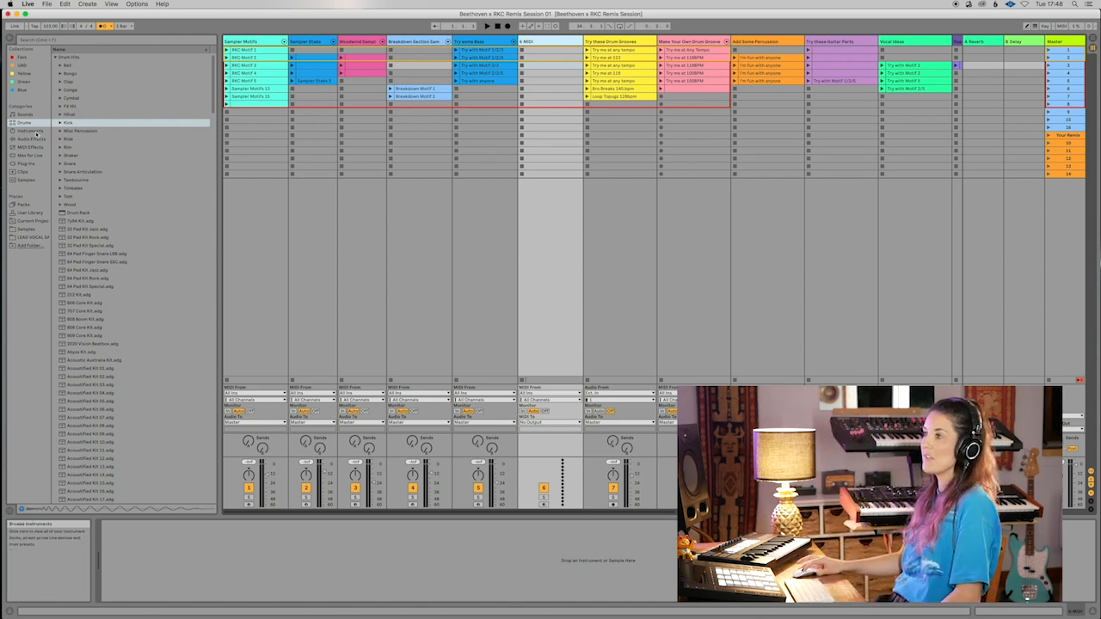
# - Expand the Bass presets of the Analog instrument in the browser
pyautogui.click(28, 131)
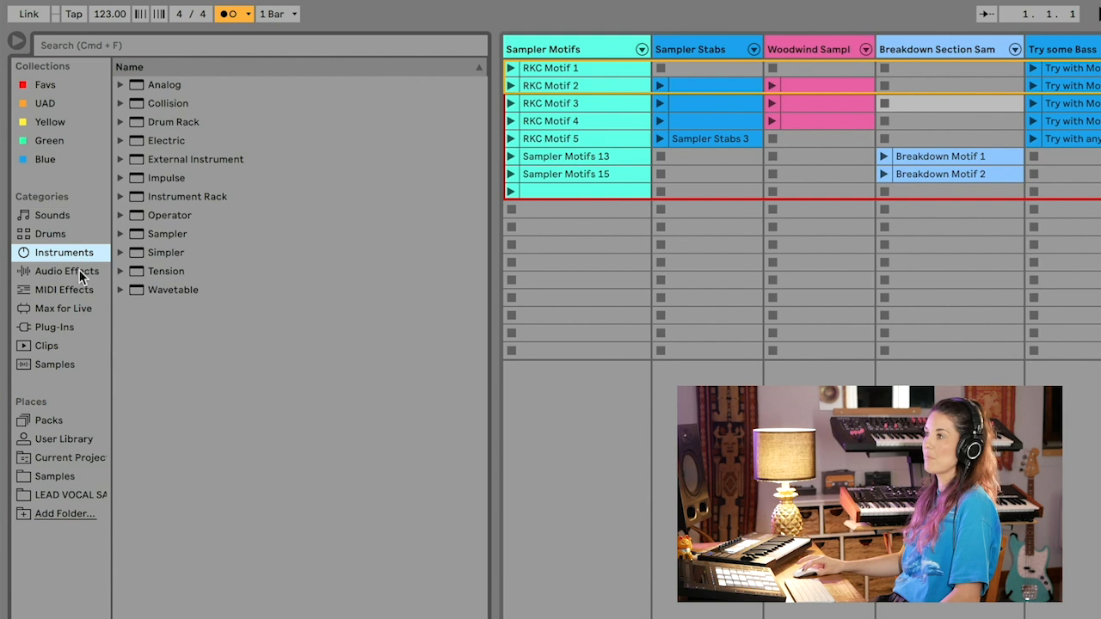
pyautogui.click(121, 85)
pyautogui.click(133, 103)
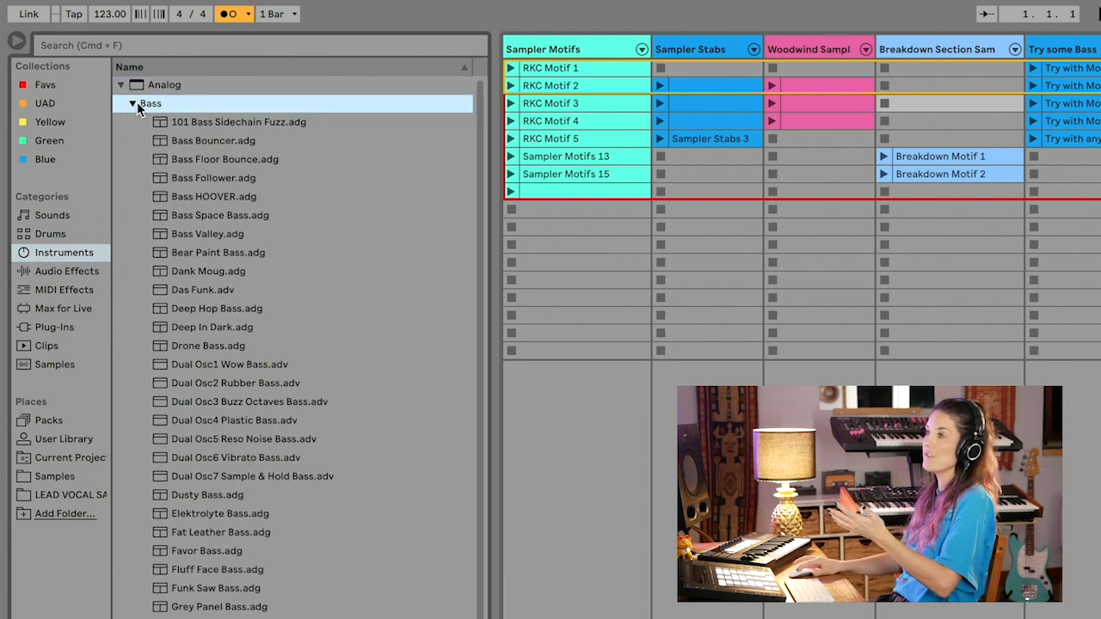
# - Preview the Analog bass presets from 101 Bass Sidechain Fuzz to Bass Follower, and select the empty 6 MIDI track
pyautogui.click(257, 121)
pyautogui.click(274, 133)
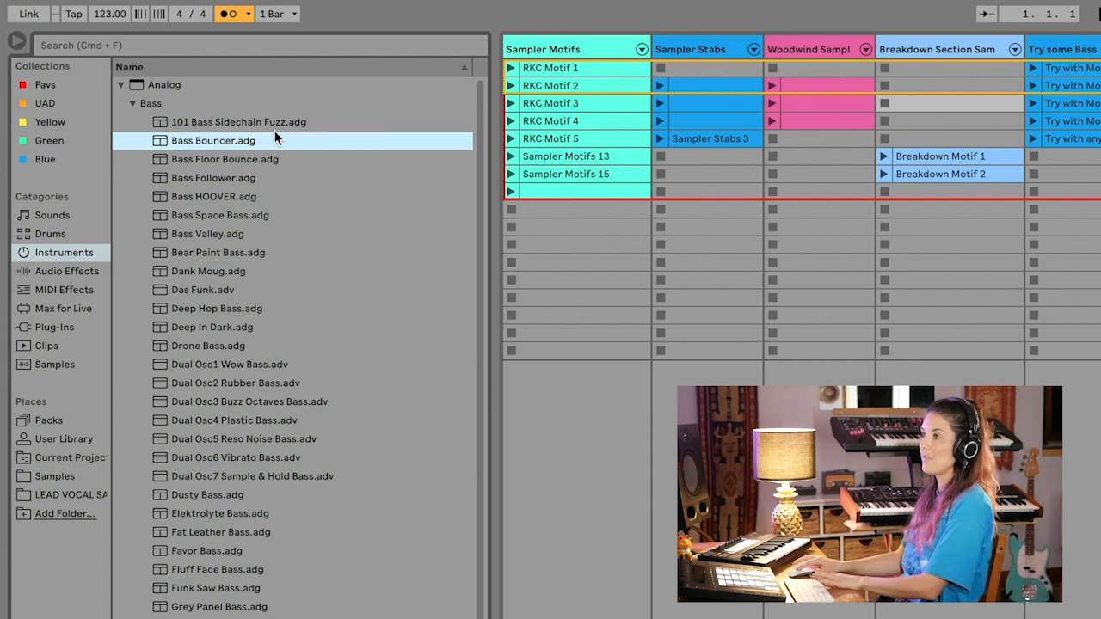
pyautogui.press('Down')
pyautogui.press('Down')
pyautogui.press('Down')
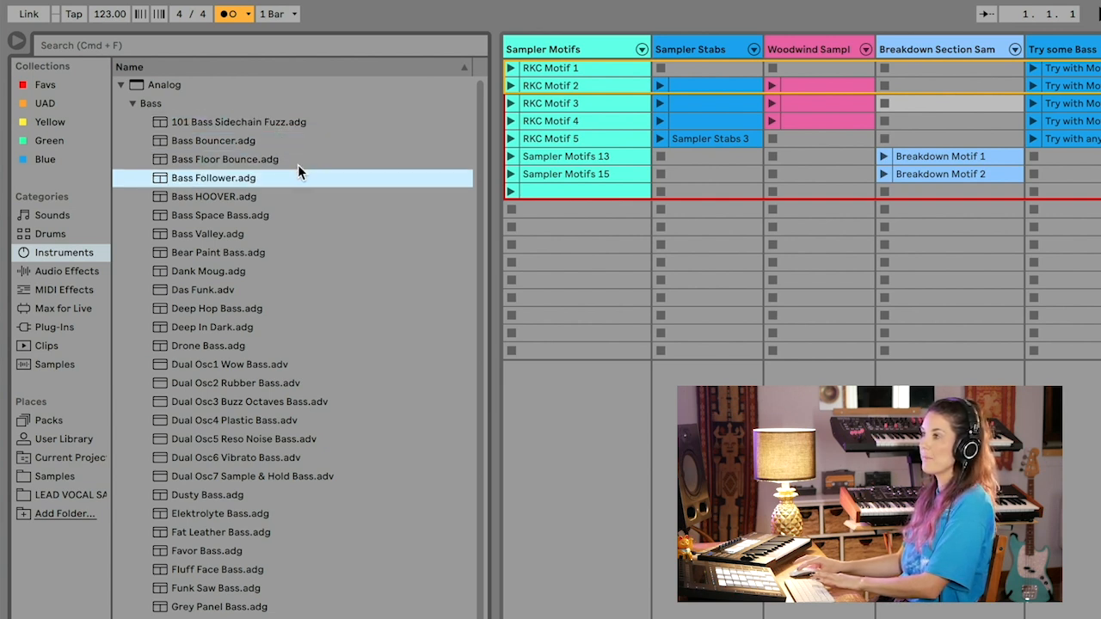
pyautogui.press('Up')
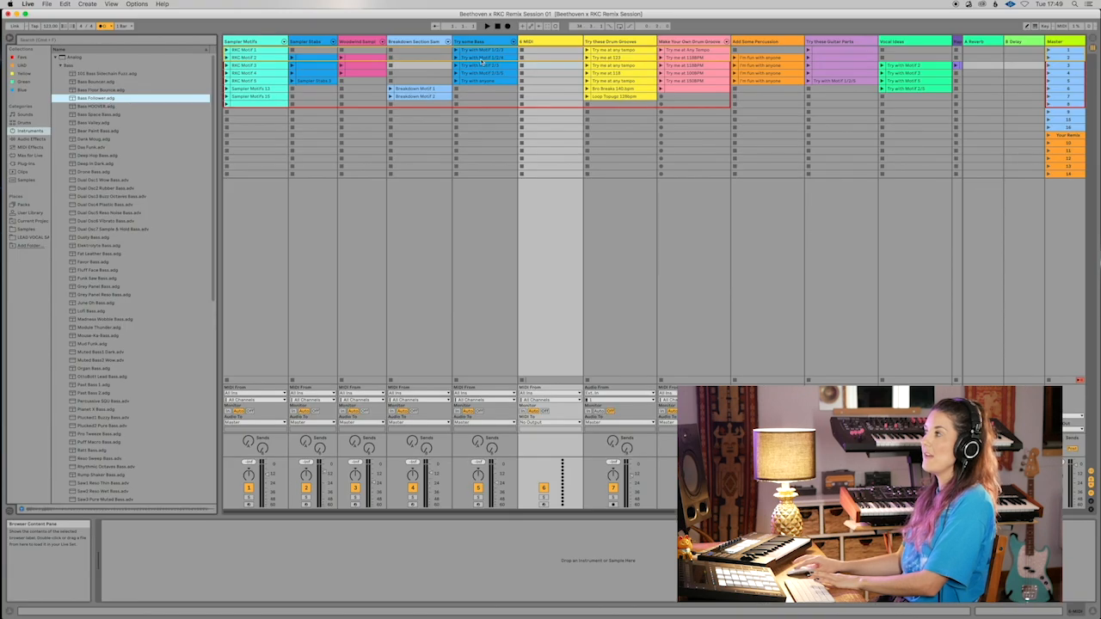
pyautogui.click(544, 41)
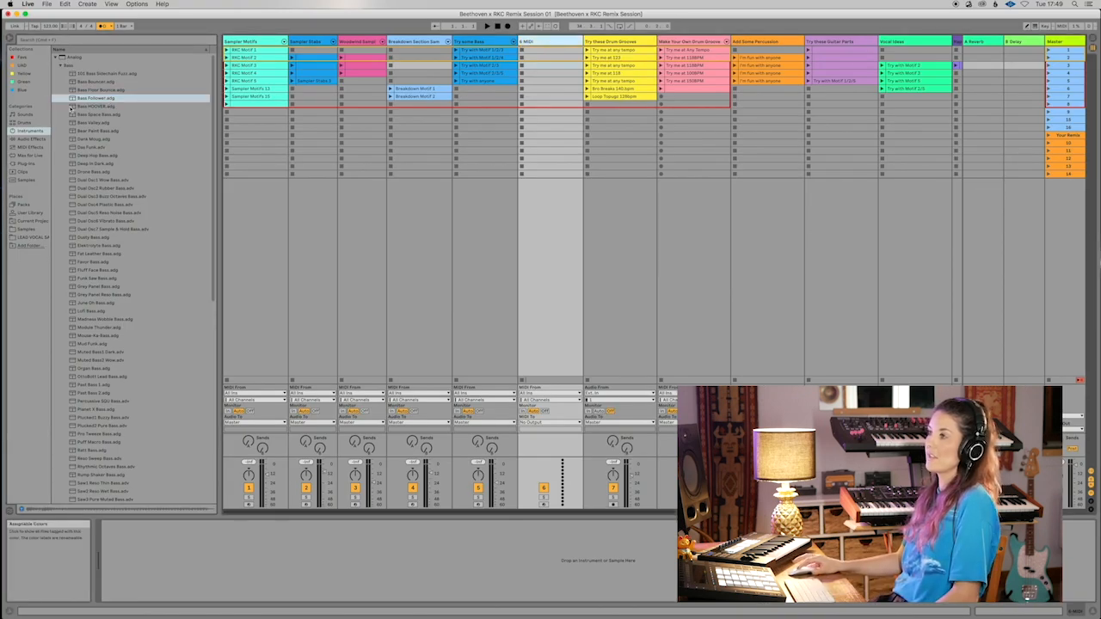
# - Load the Bass Follower preset onto the empty 6 MIDI track and replace it with Bass HOOVER
pyautogui.click(99, 99)
pyautogui.doubleClick(99, 99)
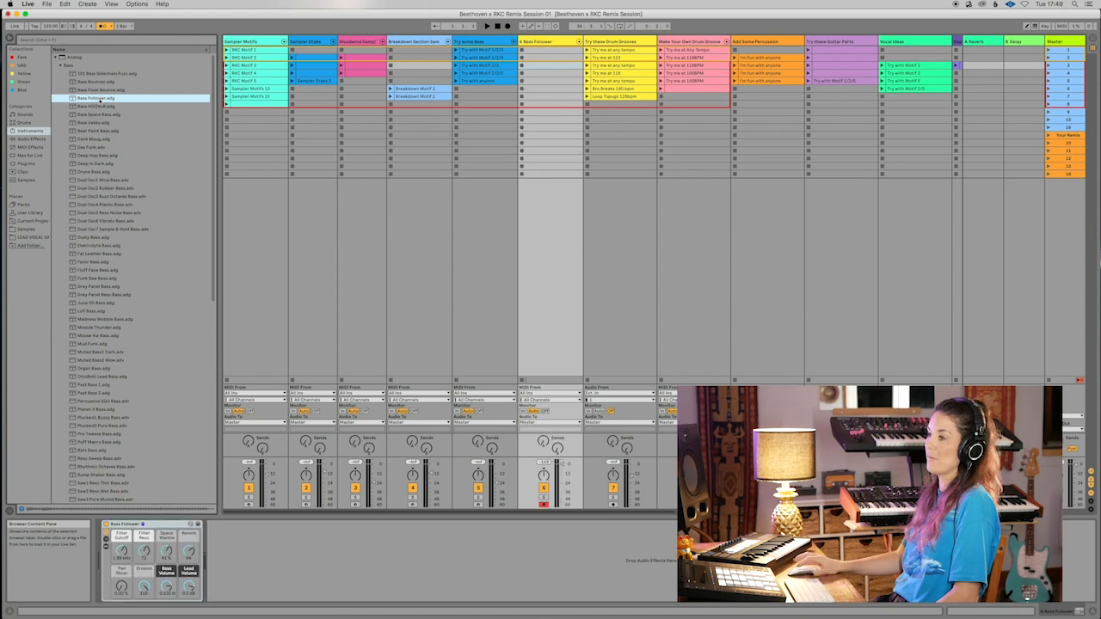
pyautogui.click(90, 106)
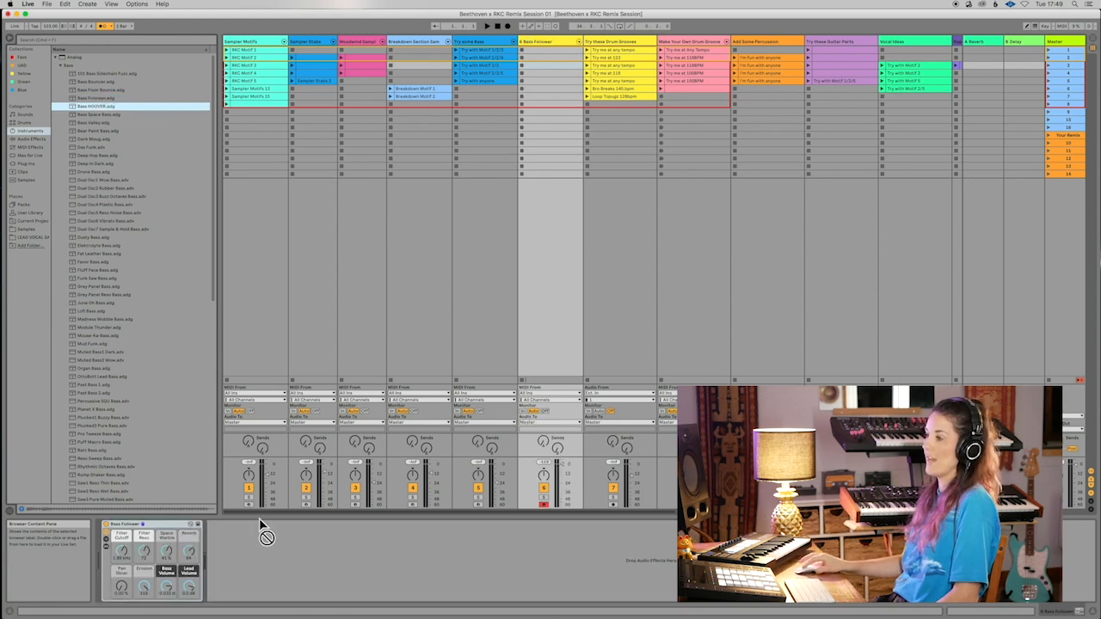
pyautogui.moveTo(266, 545); pyautogui.dragTo(267, 548)
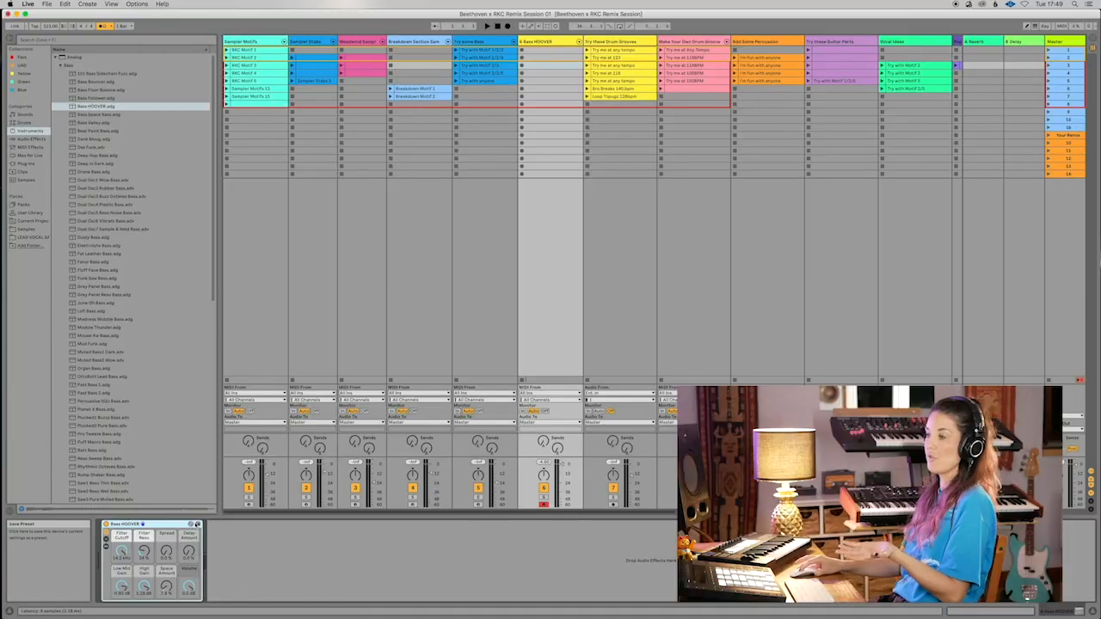
# - Browse the Analog bass presets and the Electric instrument's percussive presets for a replacement for Bass HOOVER
pyautogui.click(191, 524)
pyautogui.click(113, 351)
pyautogui.scroll(-5, 115, 353)
pyautogui.click(115, 400)
pyautogui.scroll(1, 120, 257)
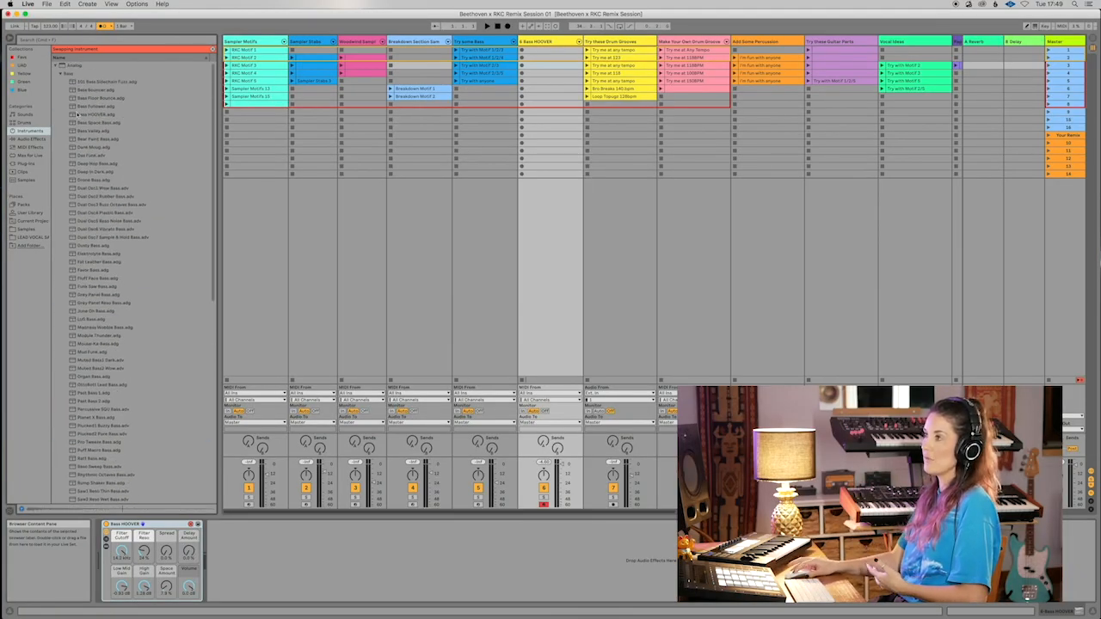
pyautogui.click(60, 74)
pyautogui.click(61, 180)
pyautogui.click(93, 188)
pyautogui.click(97, 196)
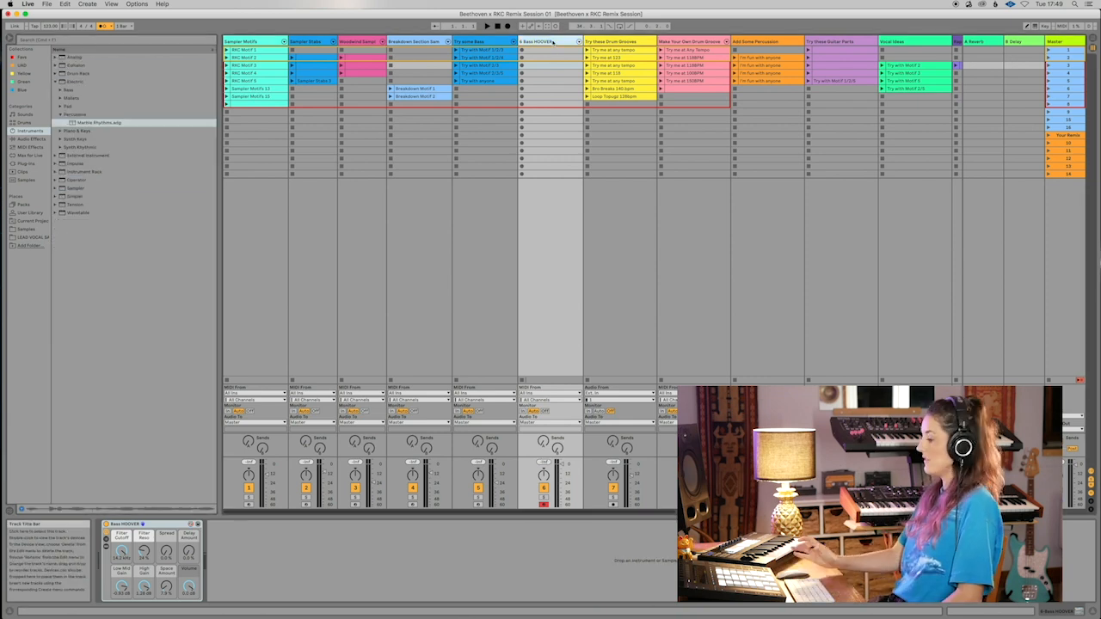
# - Delete the Bass HOOVER track and play the Try with Motif 1/2/3 bass clip together with RKC Motif 1 and the first drum groove
pyautogui.press('Delete')
pyautogui.click(486, 42)
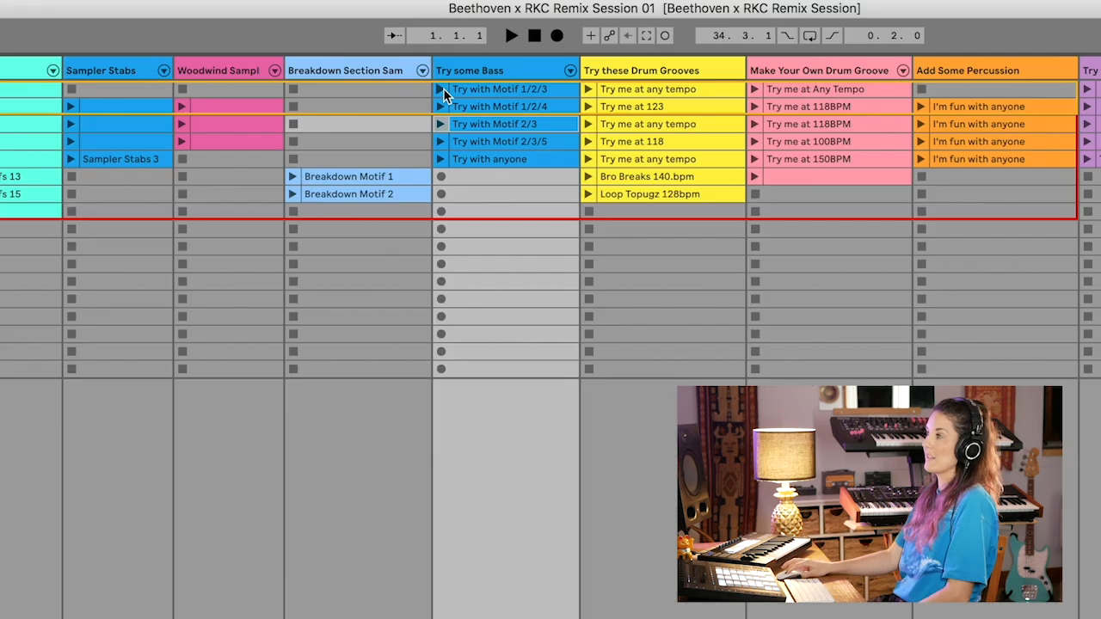
pyautogui.click(457, 49)
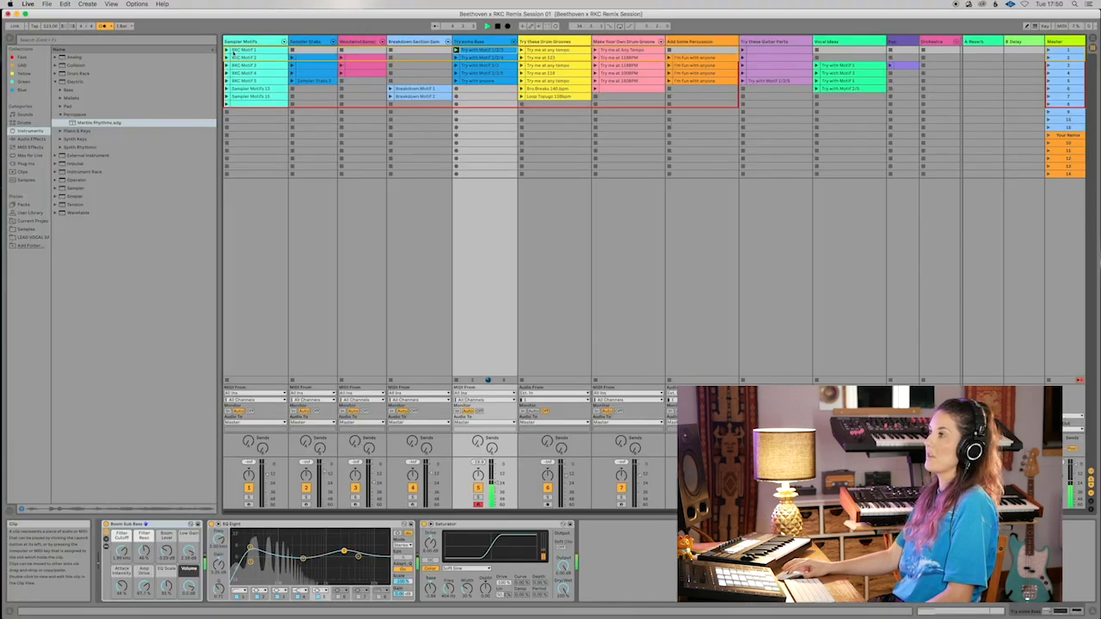
pyautogui.click(227, 50)
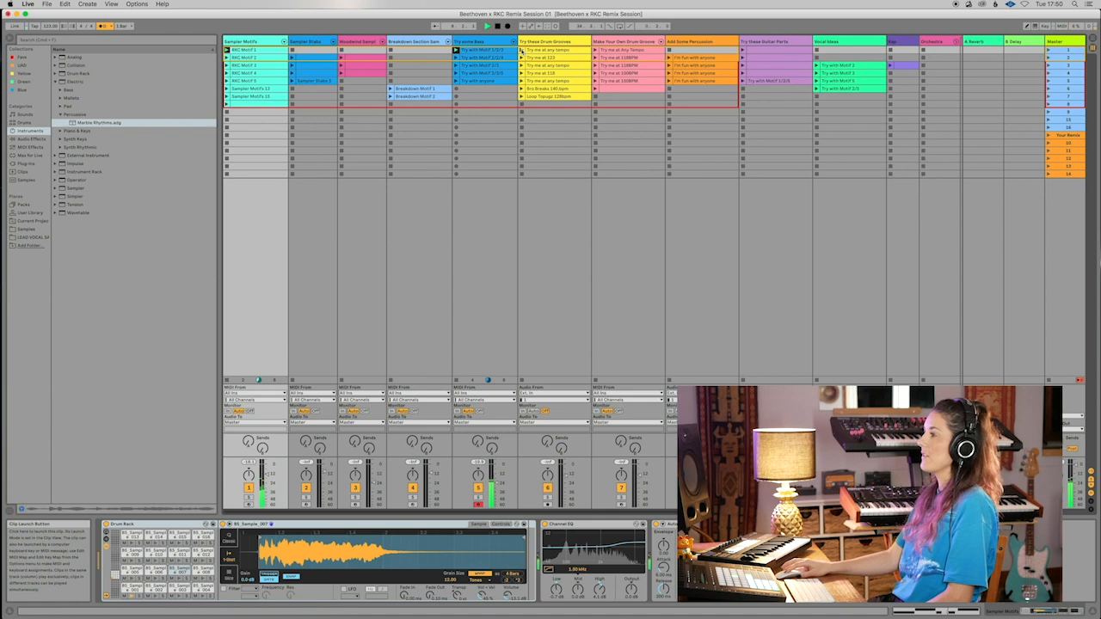
pyautogui.click(522, 51)
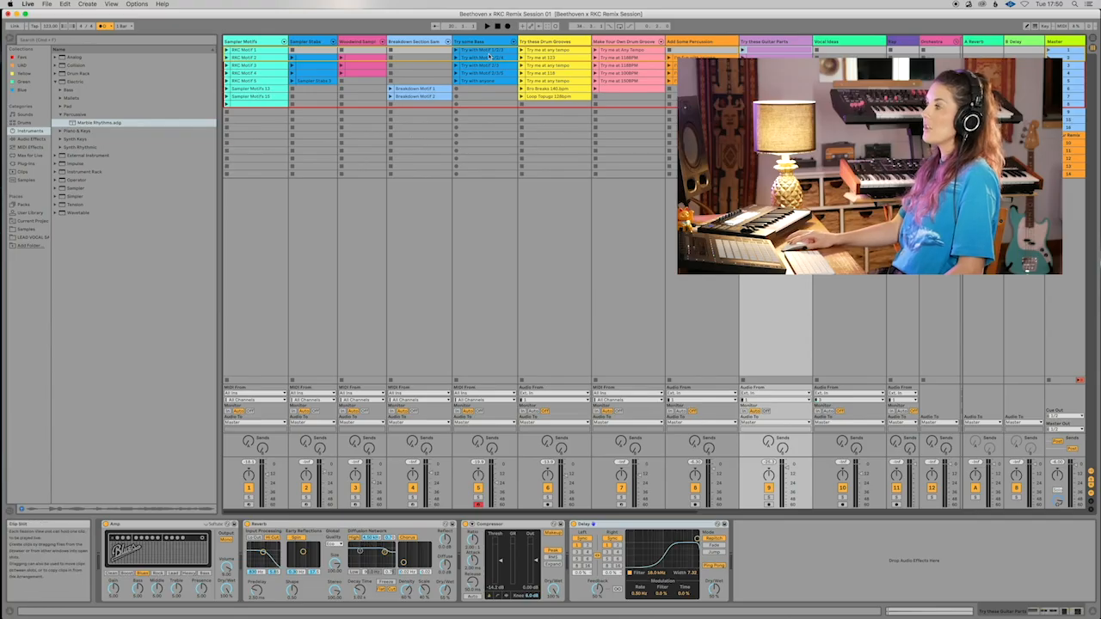
# - Open the Try with Motif 1/2/3 bass clip in the note editor and select all of its notes
pyautogui.click(489, 55)
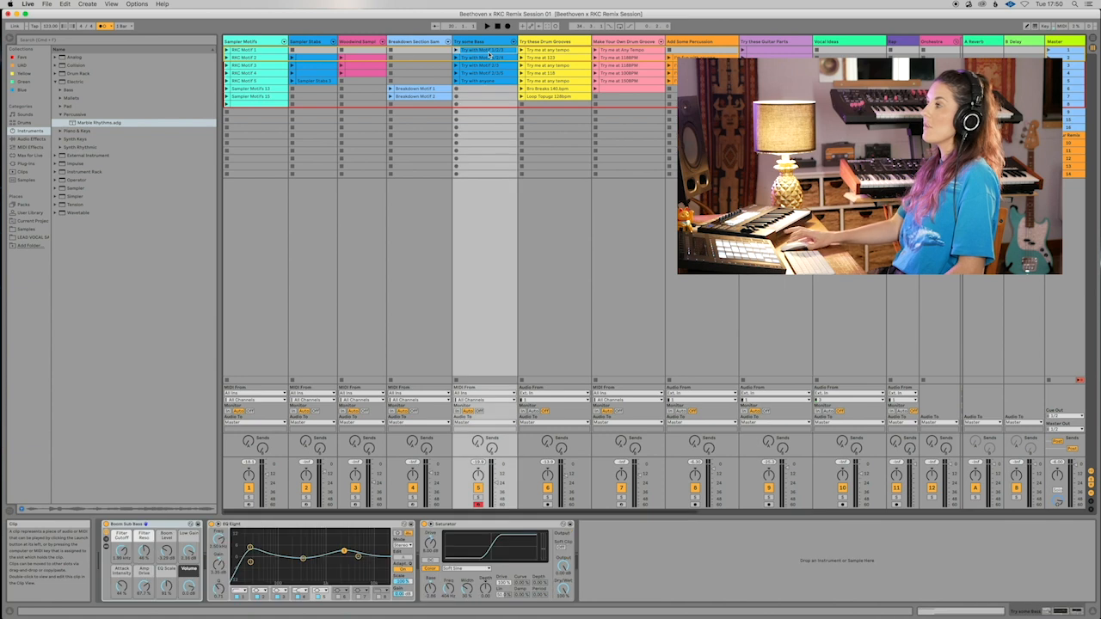
pyautogui.doubleClick(489, 55)
pyautogui.moveTo(360, 387); pyautogui.dragTo(331, 466)
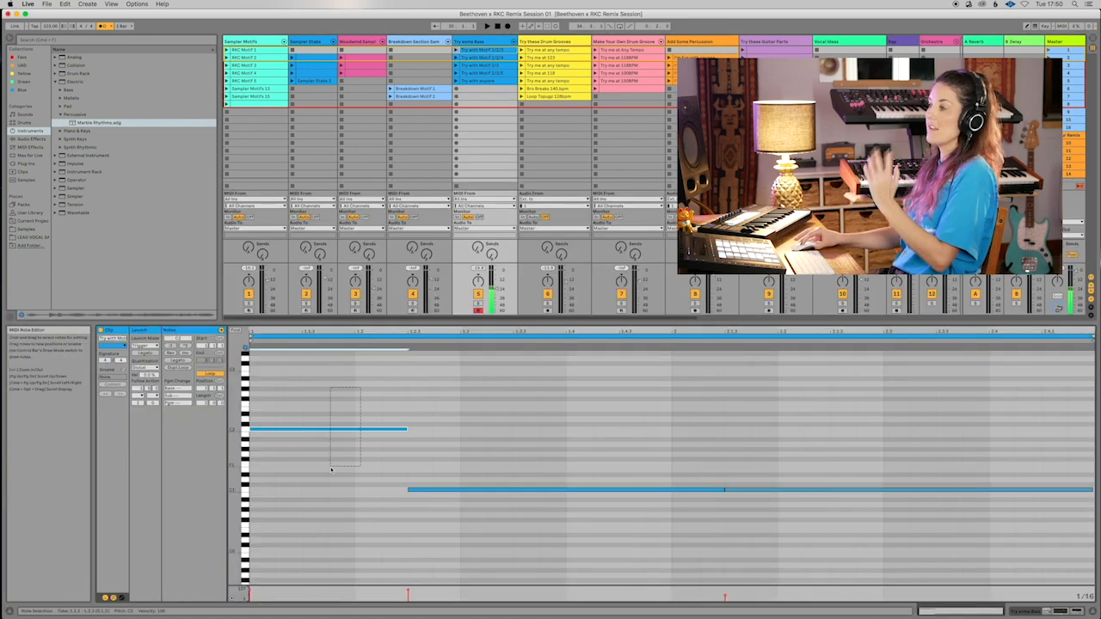
pyautogui.moveTo(361, 429)
pyautogui.mouseDown()
pyautogui.moveTo(361, 387)
pyautogui.moveTo(368, 433)
pyautogui.mouseUp()
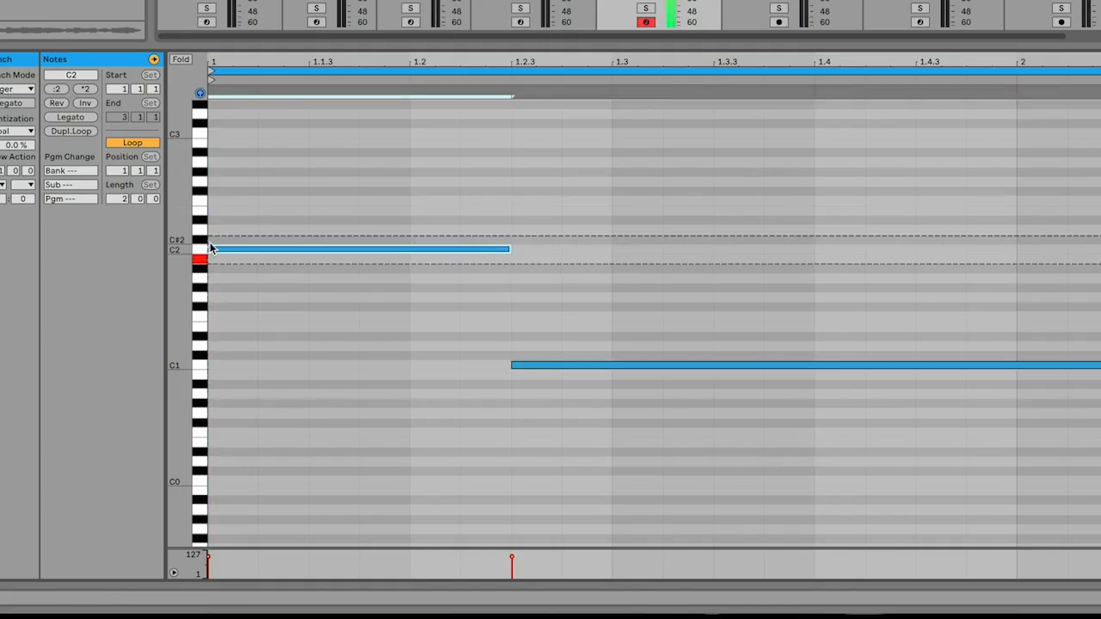
pyautogui.hotkey('ctrl', 'a')
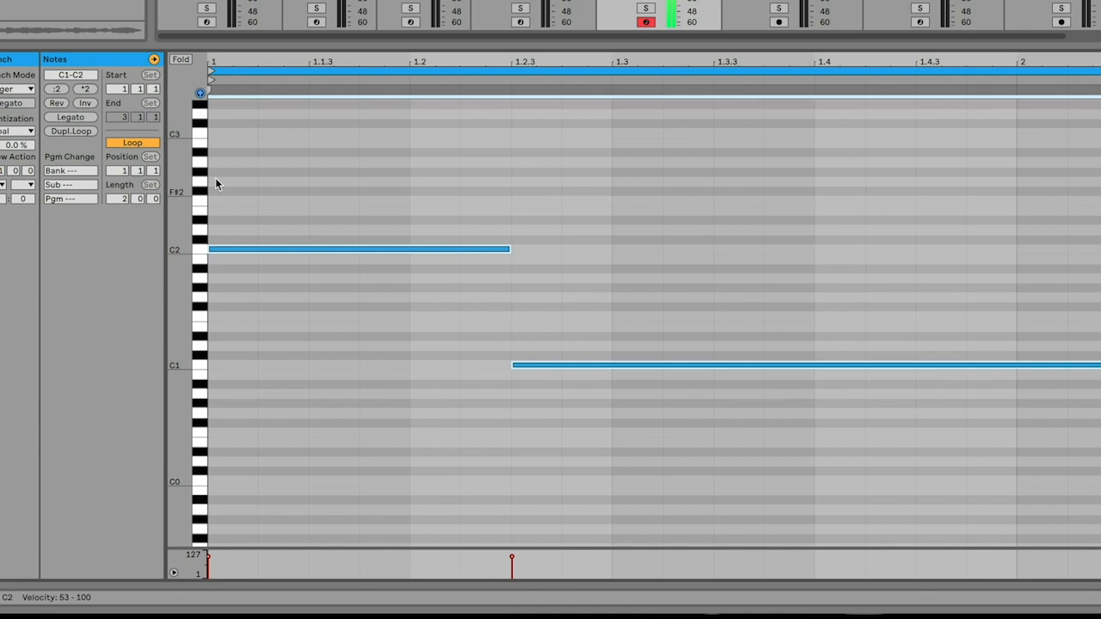
# - Fold the bass clip's note editor down to the used pitches and unfold it again
pyautogui.click(197, 95)
pyautogui.moveTo(197, 113); pyautogui.dragTo(194, 136)
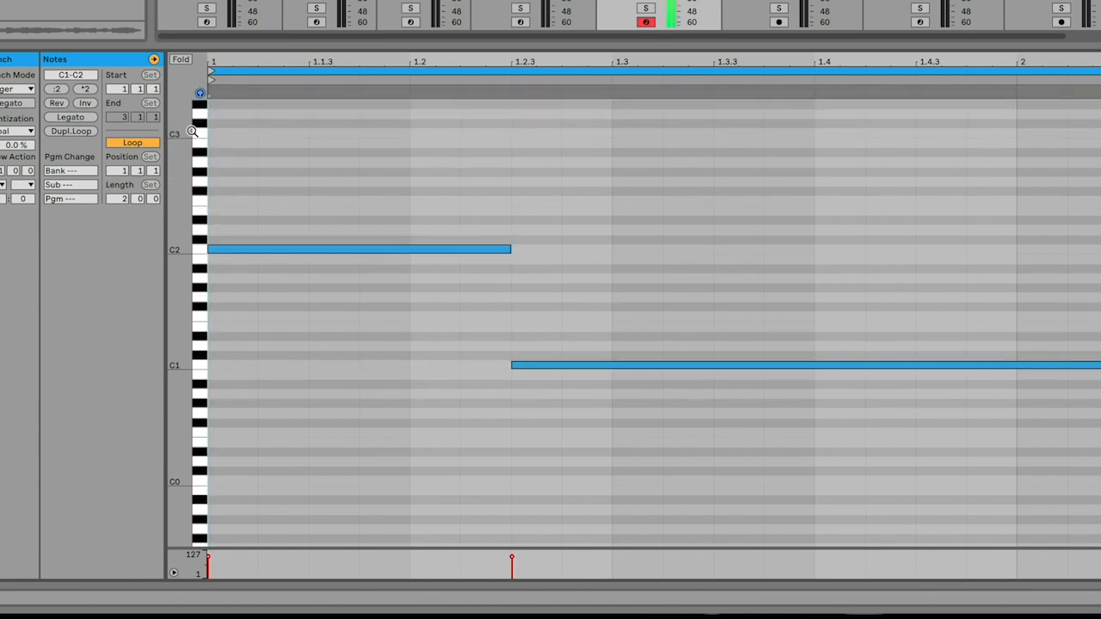
pyautogui.click(182, 59)
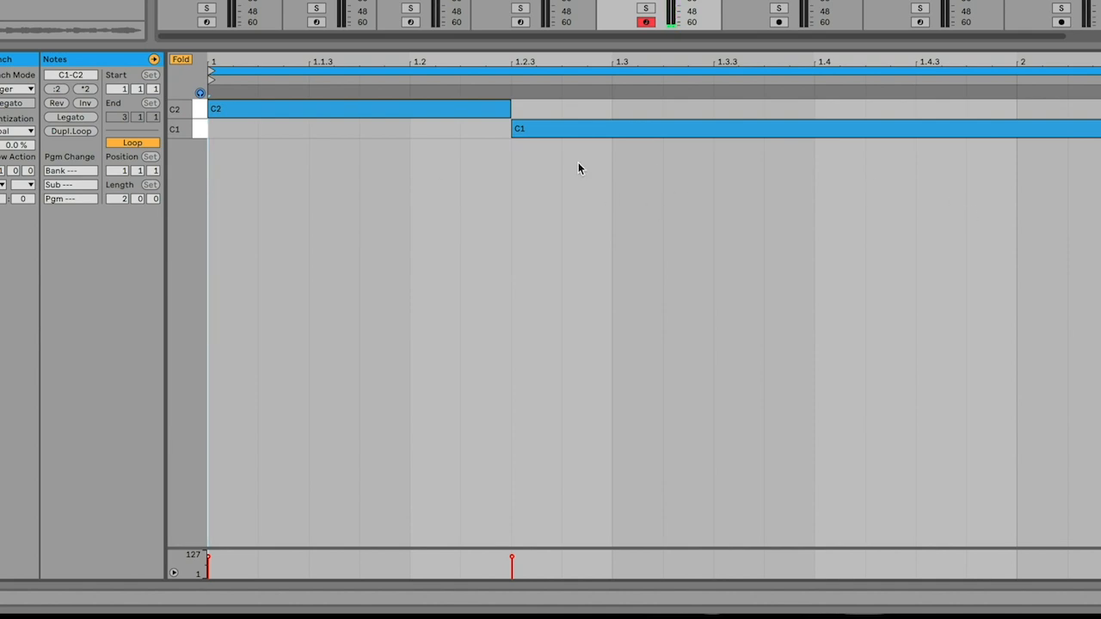
pyautogui.click(182, 60)
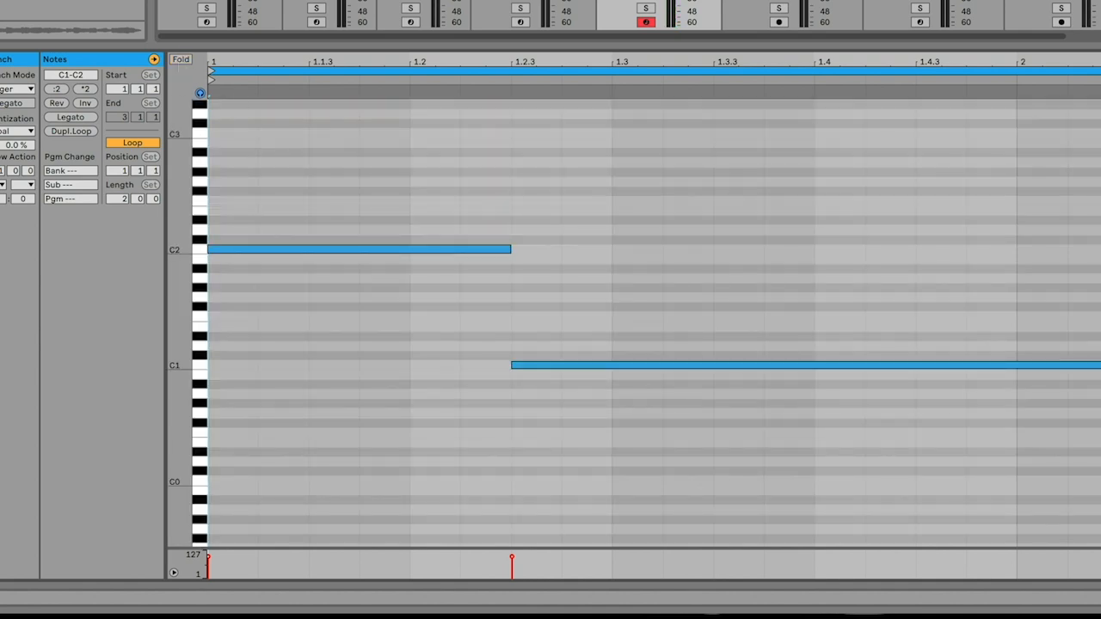
# - Insert an audio track beside the Try some Bass track and delete it
pyautogui.click(468, 89)
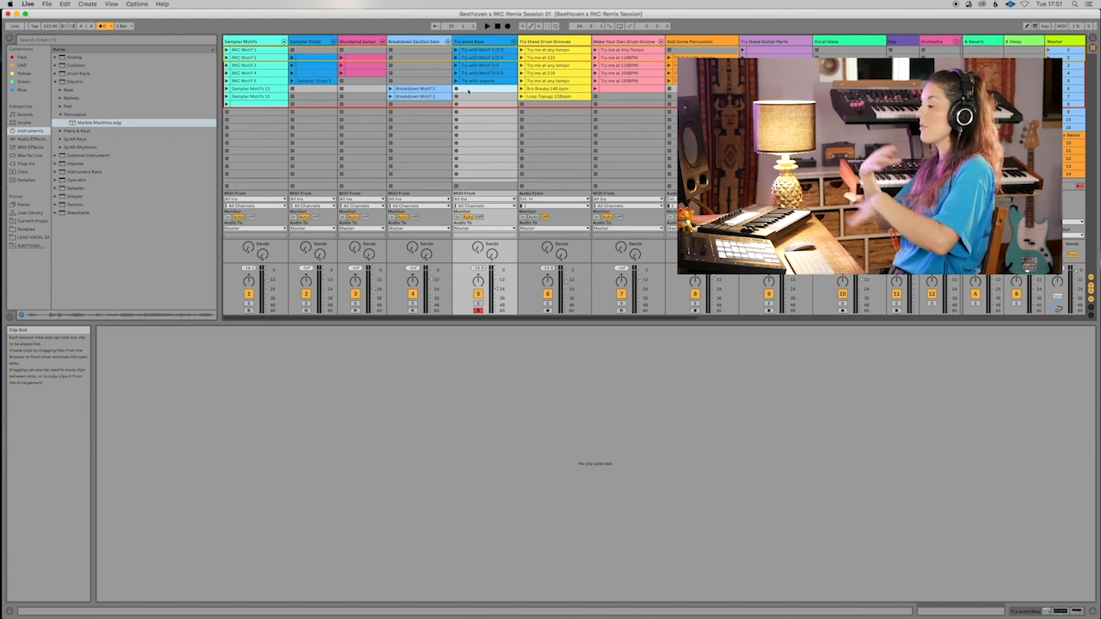
pyautogui.click(495, 40)
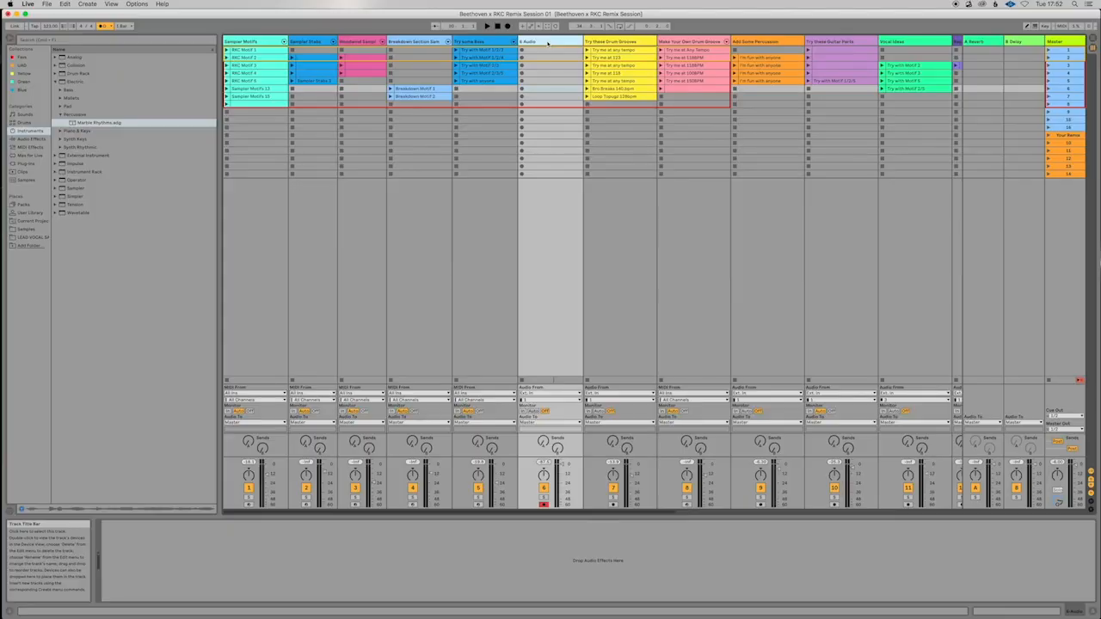
pyautogui.press('Delete')
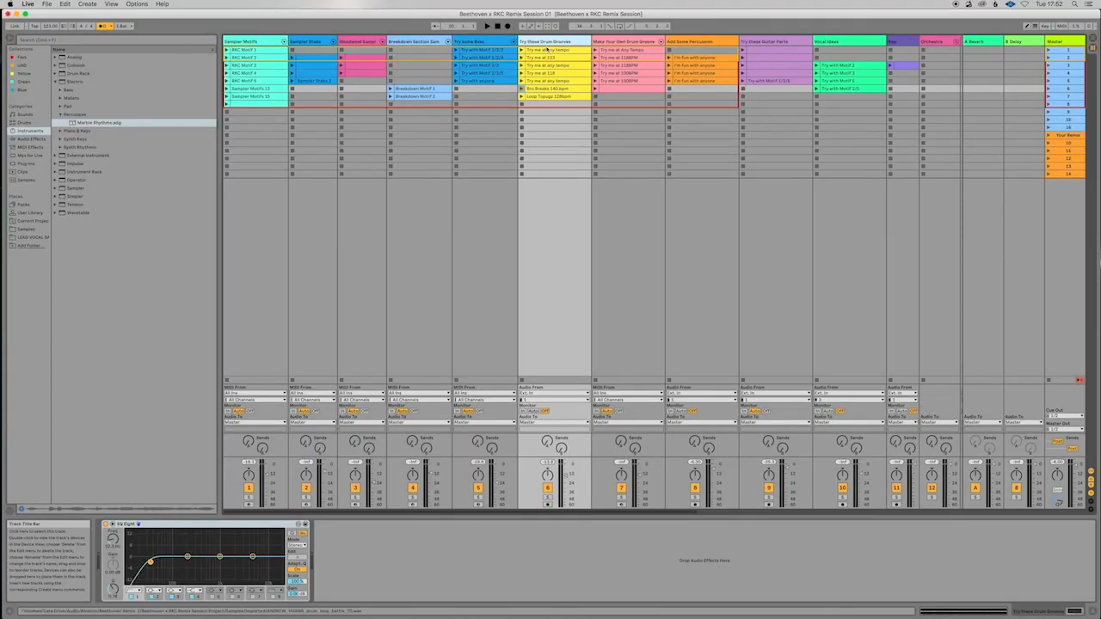
# - Preview the first Vocal Ideas clip and several clips of the Try these Guitar Parts track
pyautogui.doubleClick(856, 67)
pyautogui.click(817, 66)
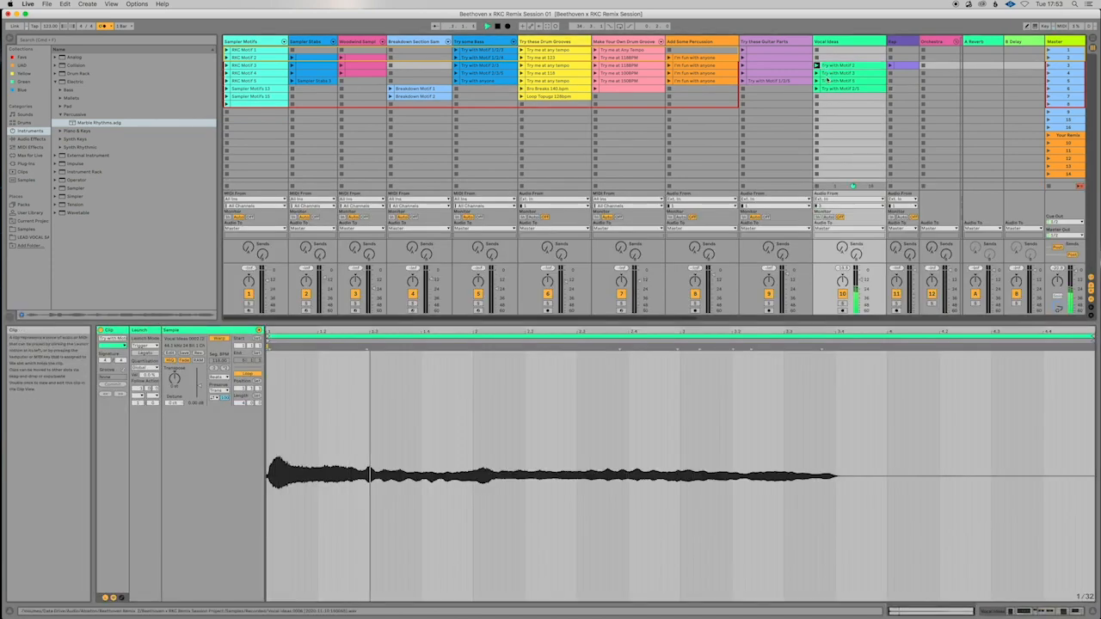
pyautogui.doubleClick(844, 42)
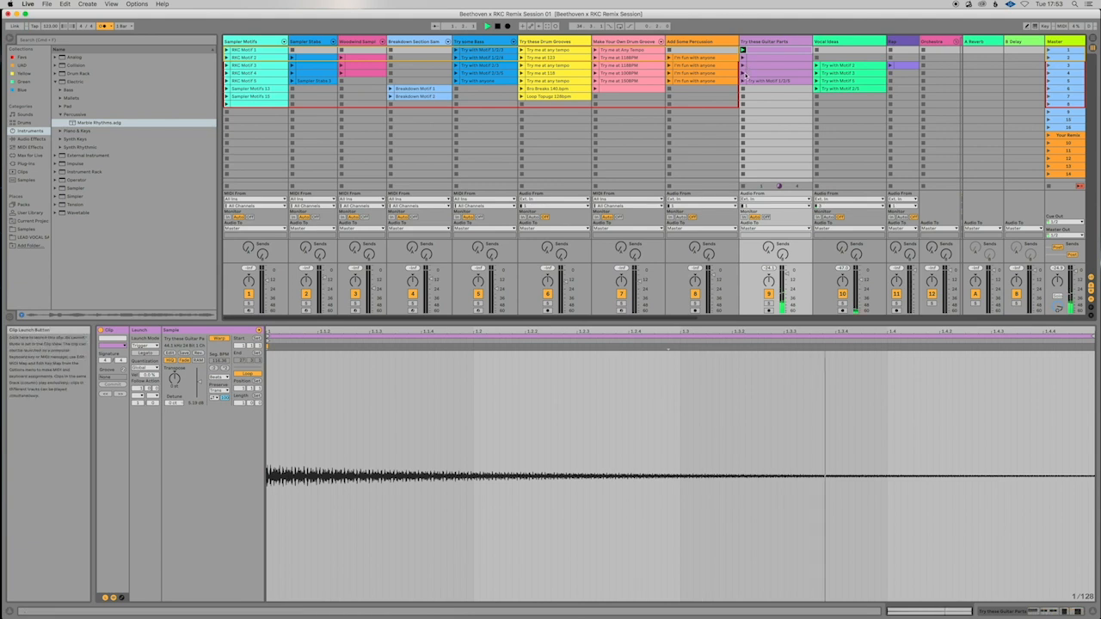
pyautogui.click(743, 74)
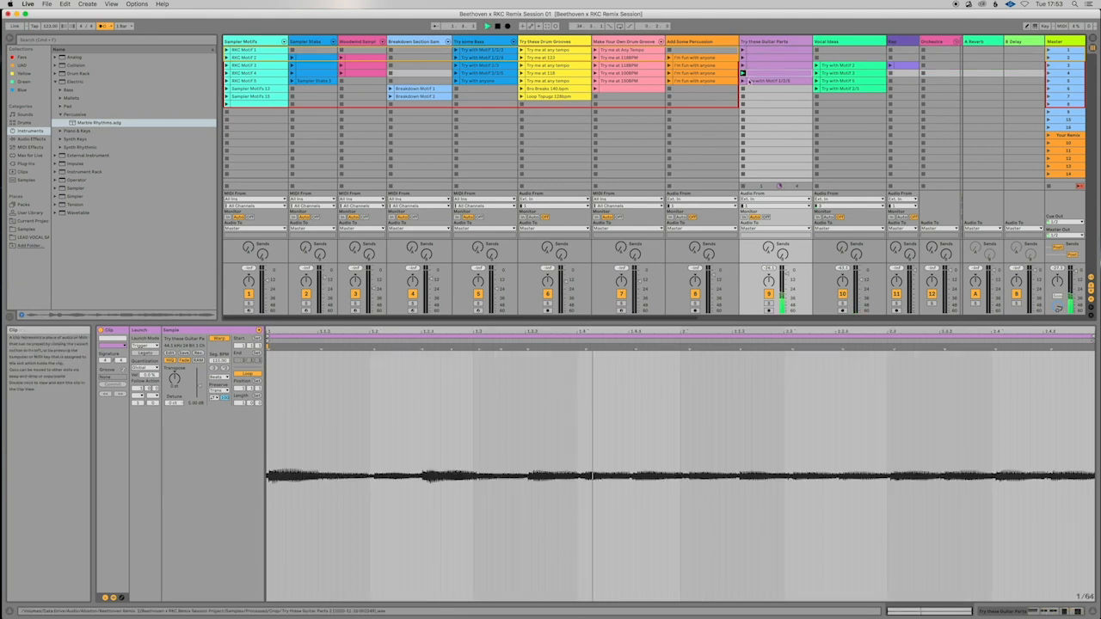
pyautogui.click(744, 81)
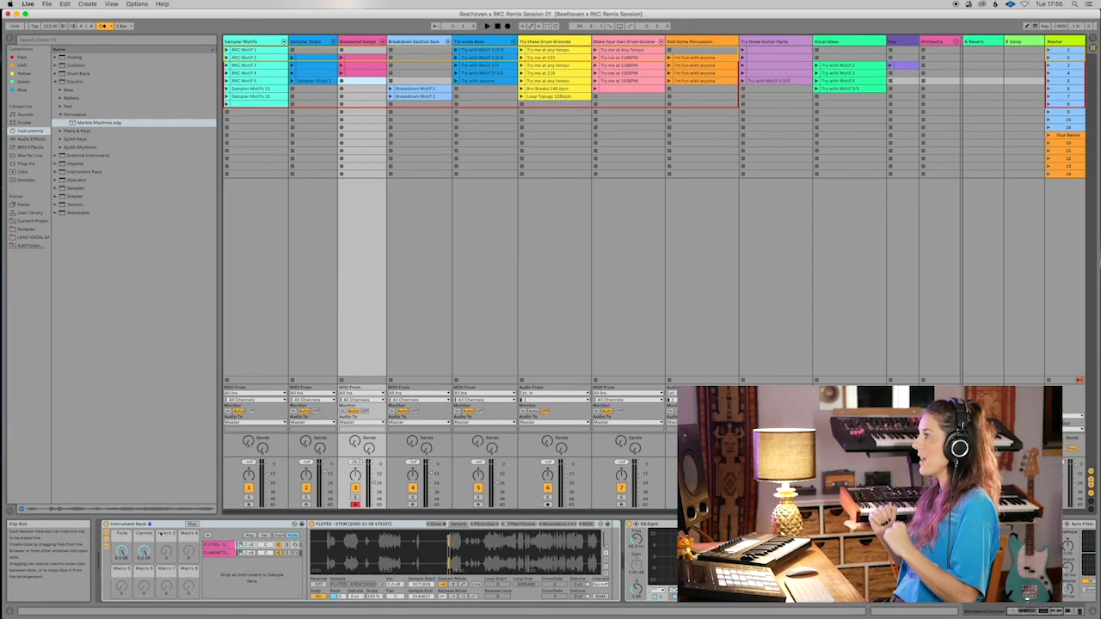
# - Switch to the Arrangement View, return playback to the arrangement and insert a MIDI track below the Woodwind Sampler track
pyautogui.press('Tab')
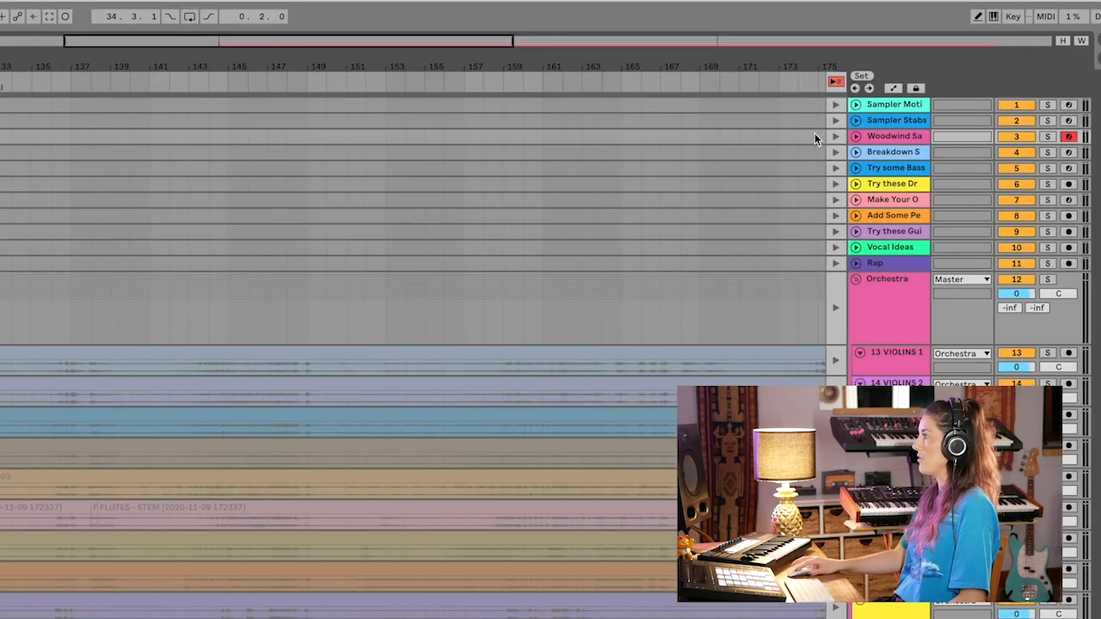
pyautogui.click(840, 82)
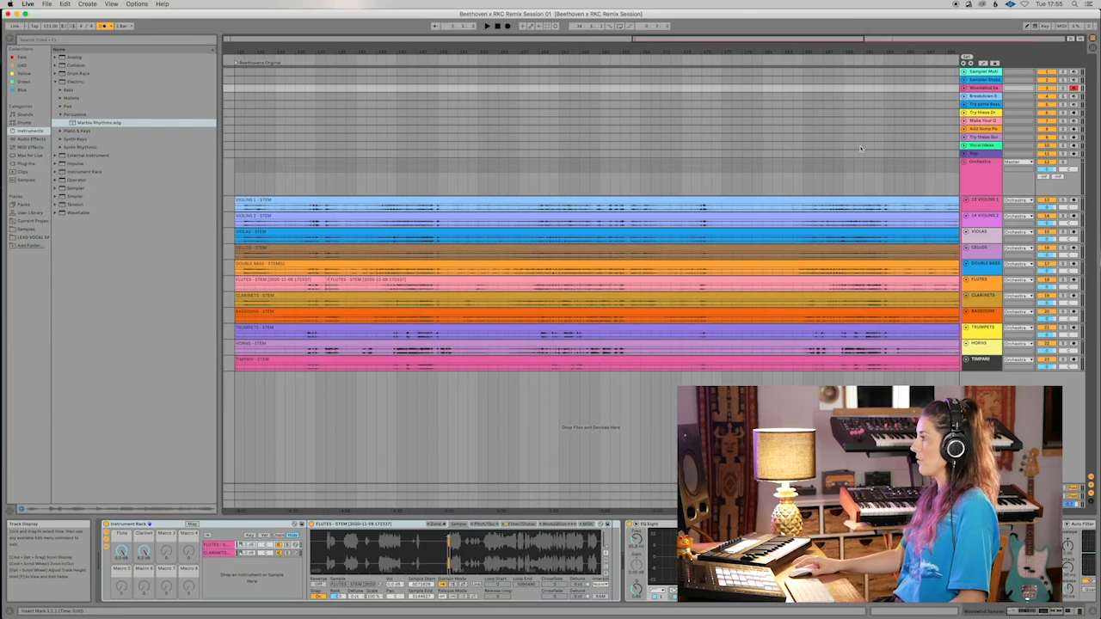
pyautogui.hscroll(-3, 860, 148)
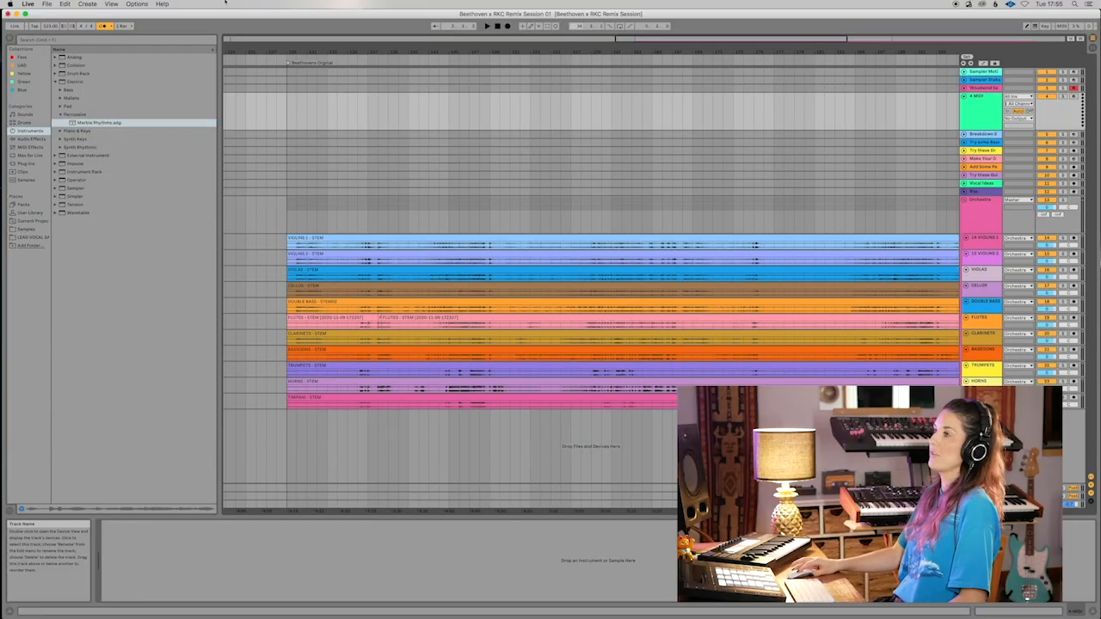
pyautogui.click(87, 4)
pyautogui.click(87, 3)
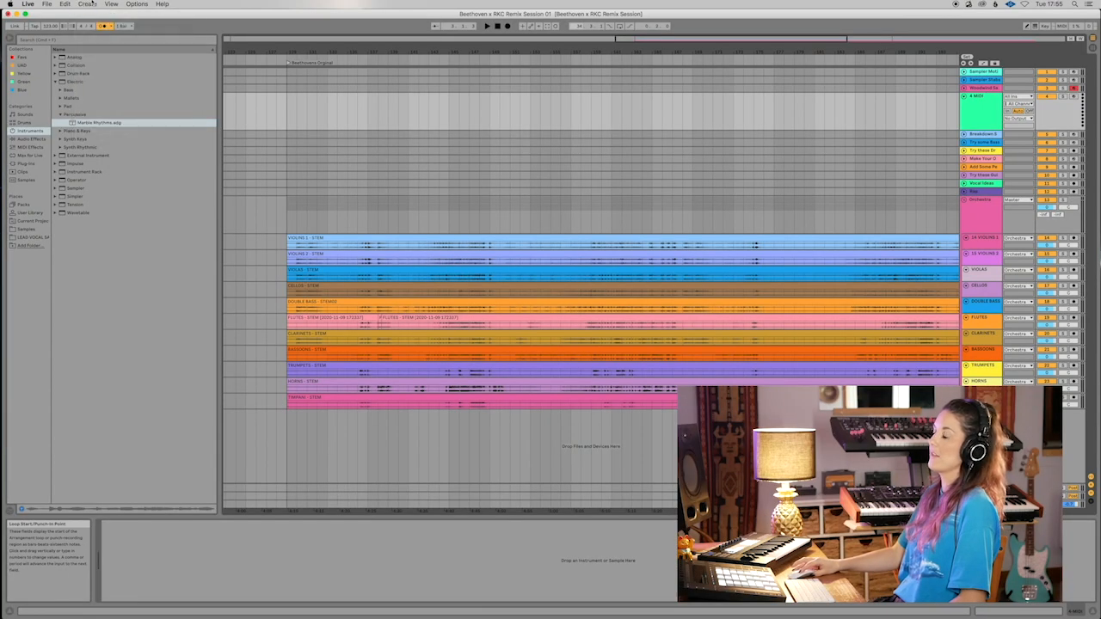
# - Load the TRUMPETS - STEM clip from the arrangement onto the new 4 MIDI track as a Simpler sample
pyautogui.click(976, 105)
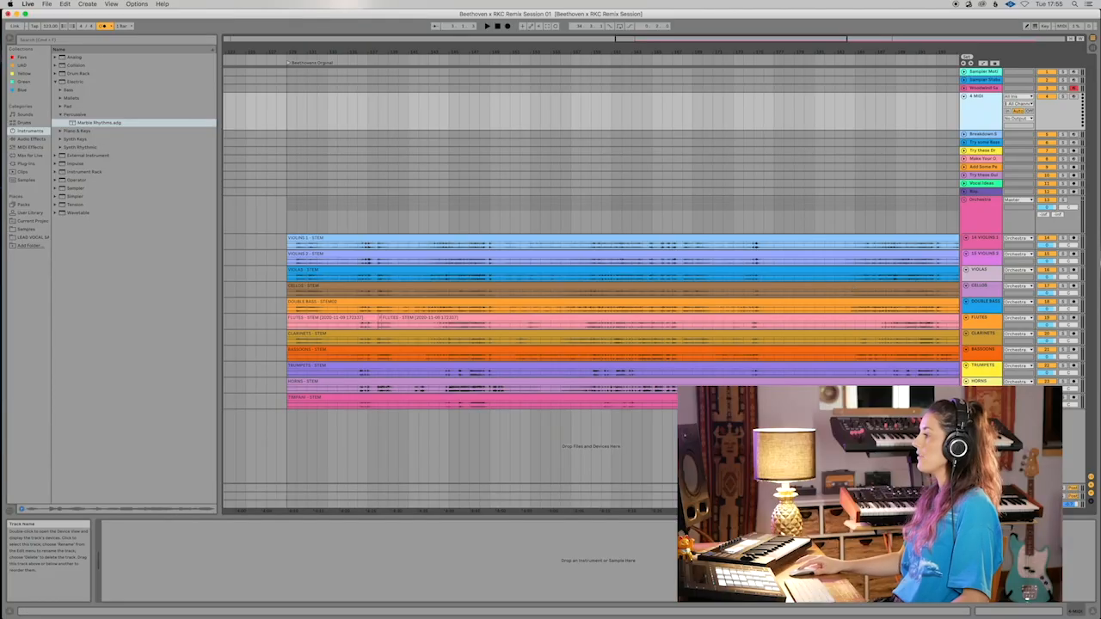
pyautogui.click(729, 372)
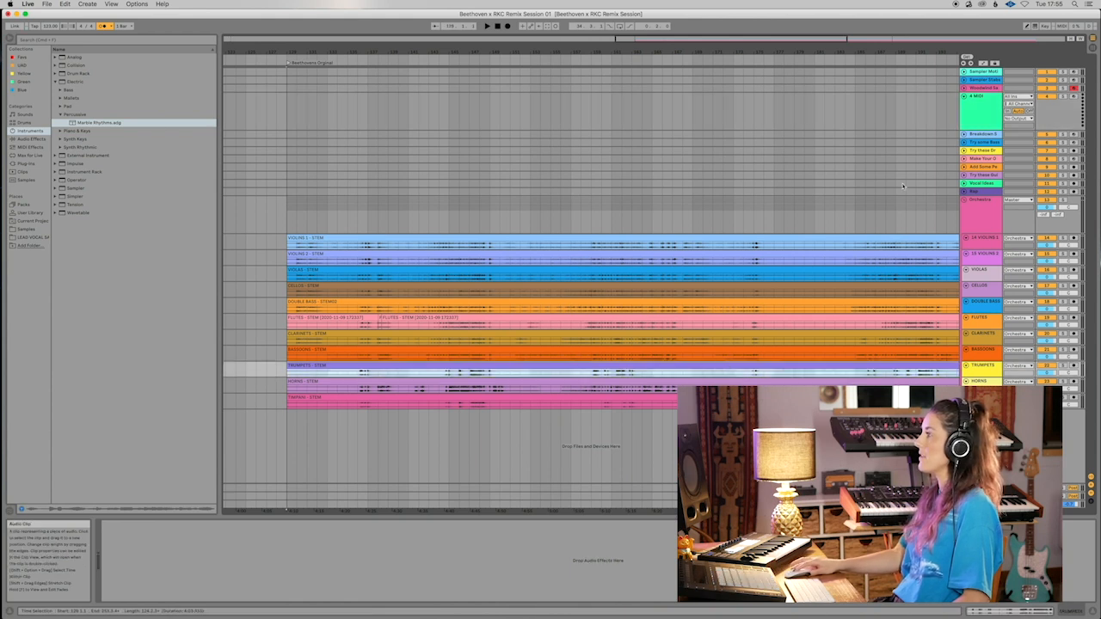
pyautogui.click(975, 109)
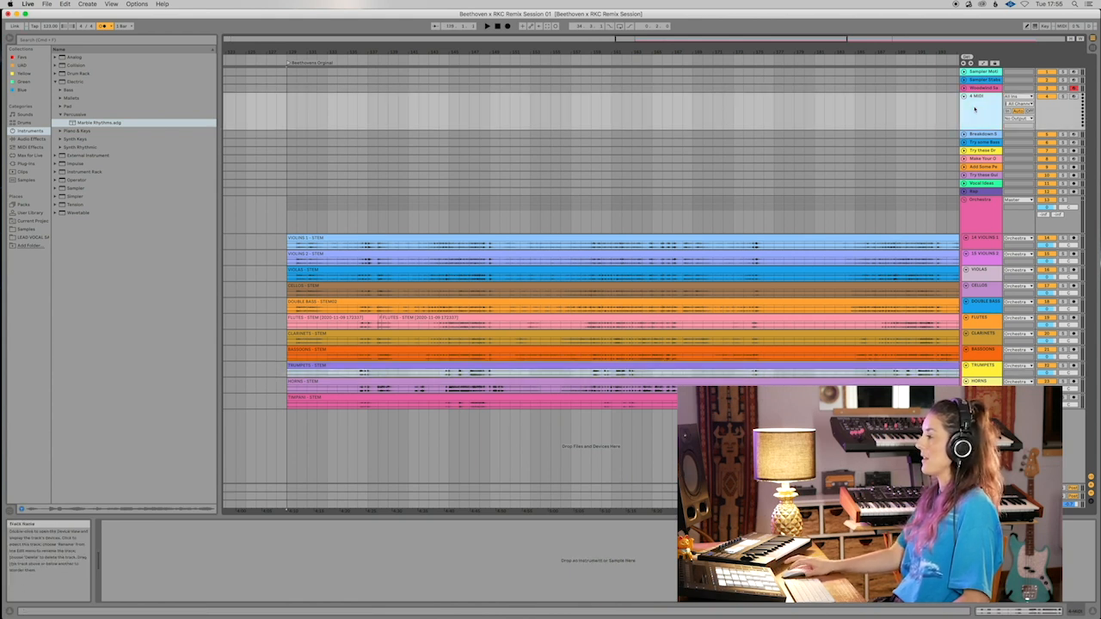
pyautogui.click(580, 369)
pyautogui.moveTo(580, 368); pyautogui.dragTo(573, 574)
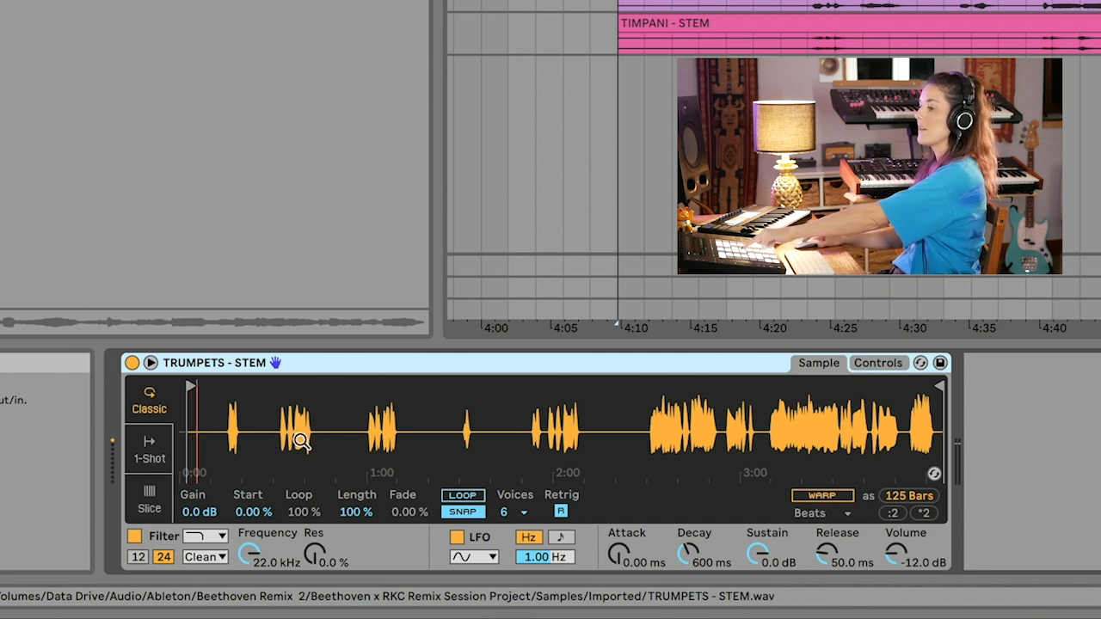
# - Move Simpler's sample start through the trumpet stem to the short trumpet hit at about 0:40
pyautogui.moveTo(196, 387); pyautogui.dragTo(555, 387)
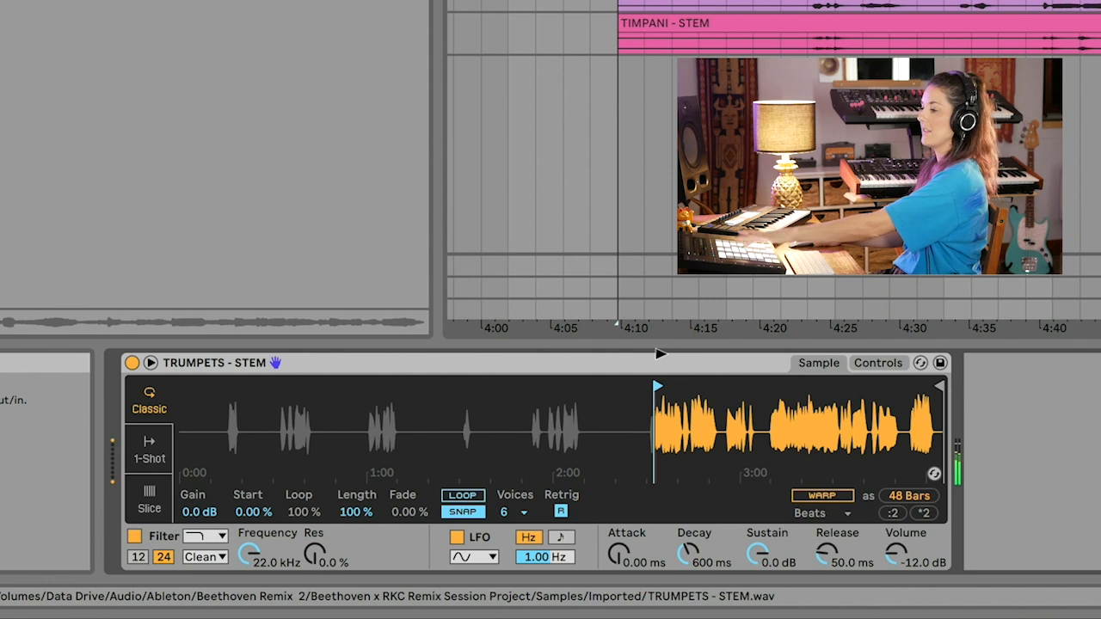
pyautogui.moveTo(660, 354); pyautogui.dragTo(387, 375)
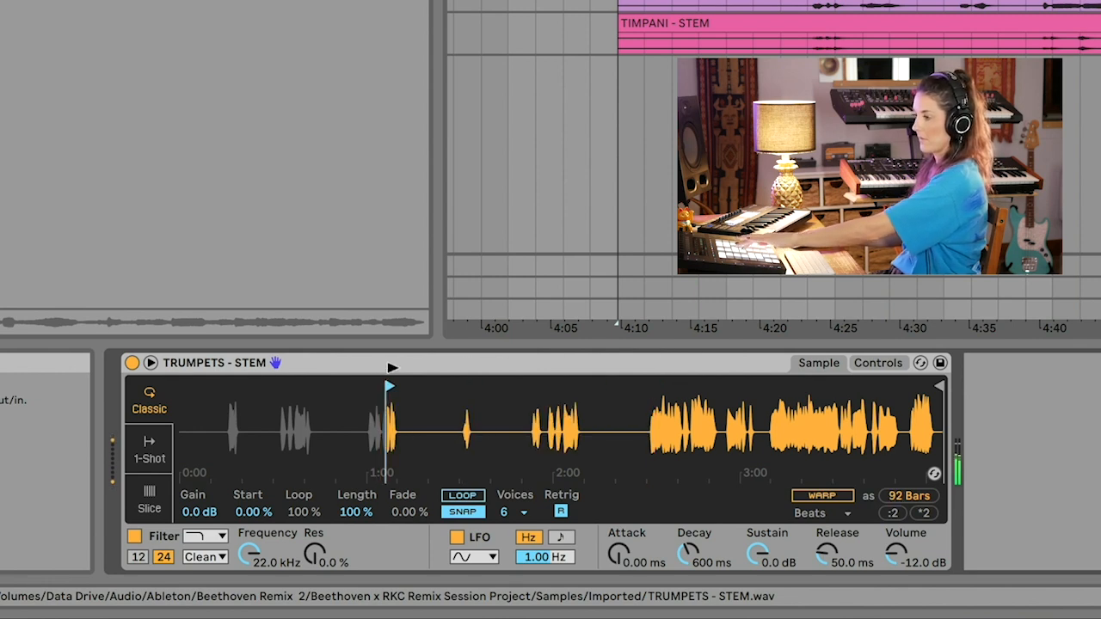
pyautogui.moveTo(392, 367); pyautogui.dragTo(336, 377)
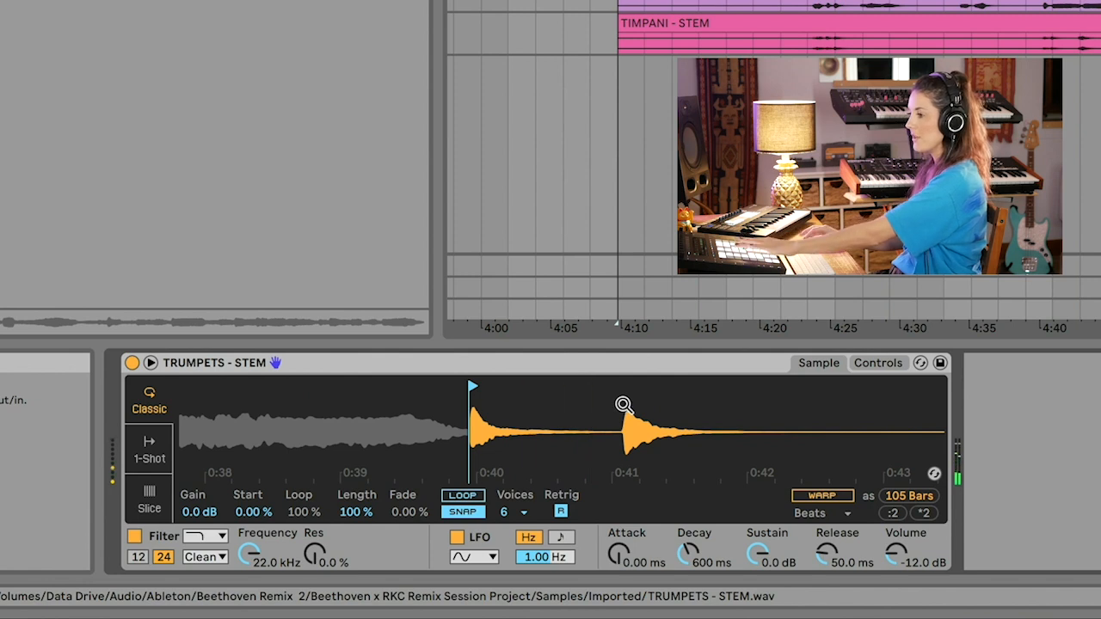
# - Set the sample end just before the next hit to isolate a single trumpet hit, and raise the sample gain
pyautogui.moveTo(623, 404); pyautogui.dragTo(310, 413)
pyautogui.moveTo(938, 388); pyautogui.dragTo(316, 406)
pyautogui.moveTo(383, 401); pyautogui.dragTo(425, 422)
pyautogui.hscroll(-8, 425, 422)
pyautogui.moveTo(189, 507); pyautogui.dragTo(189, 490)
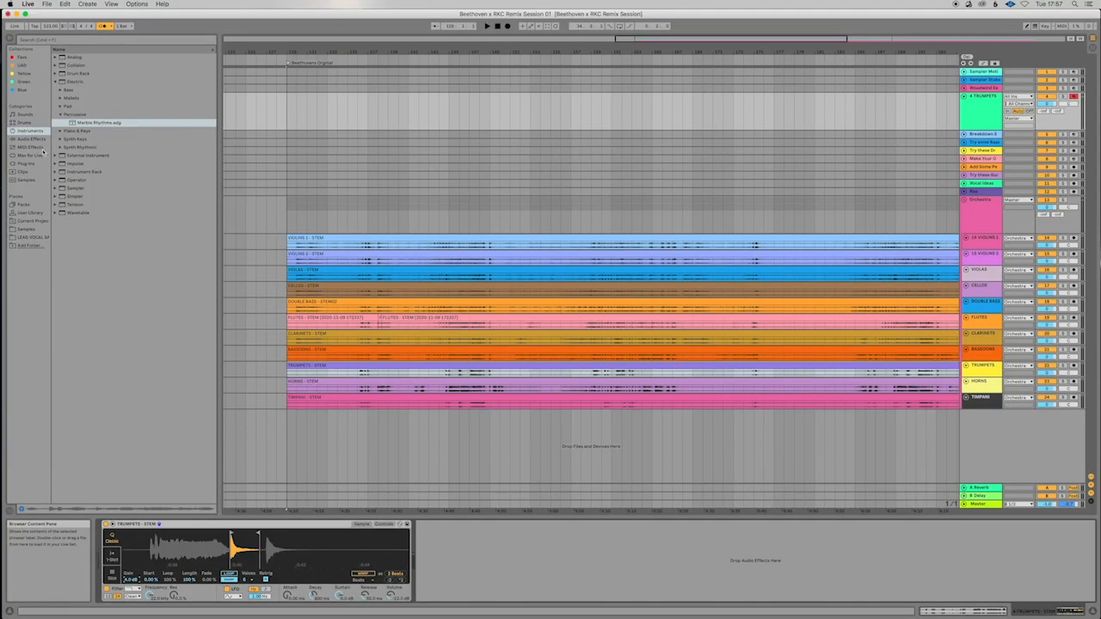
# - Add Delay and Reverb audio effects to the TRUMPETS track, raising the delay's filter to high frequencies
pyautogui.click(41, 139)
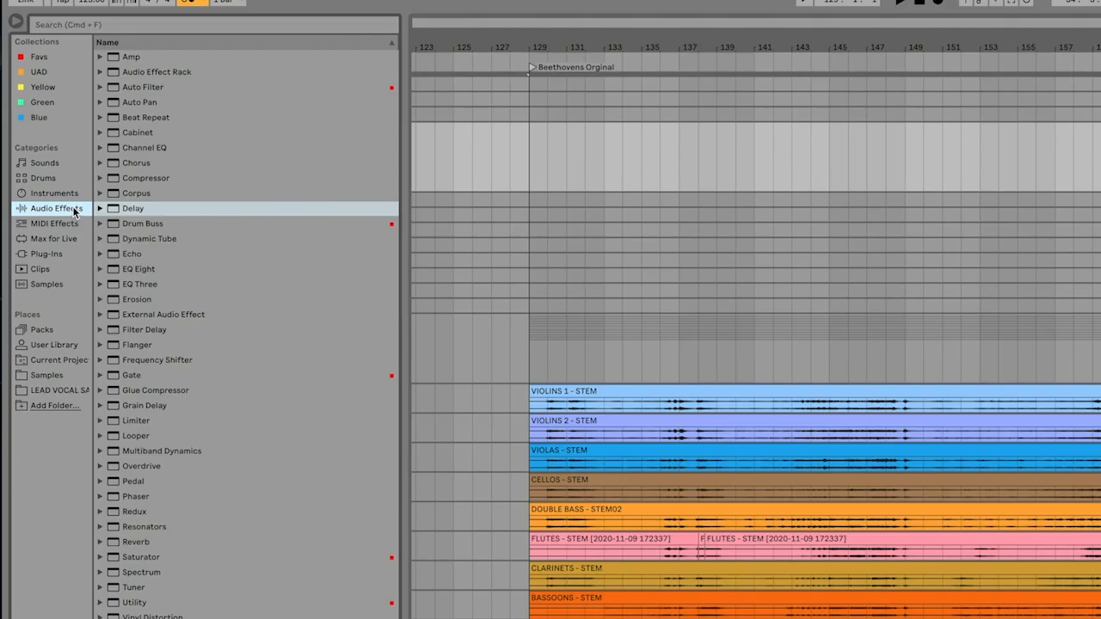
pyautogui.doubleClick(167, 207)
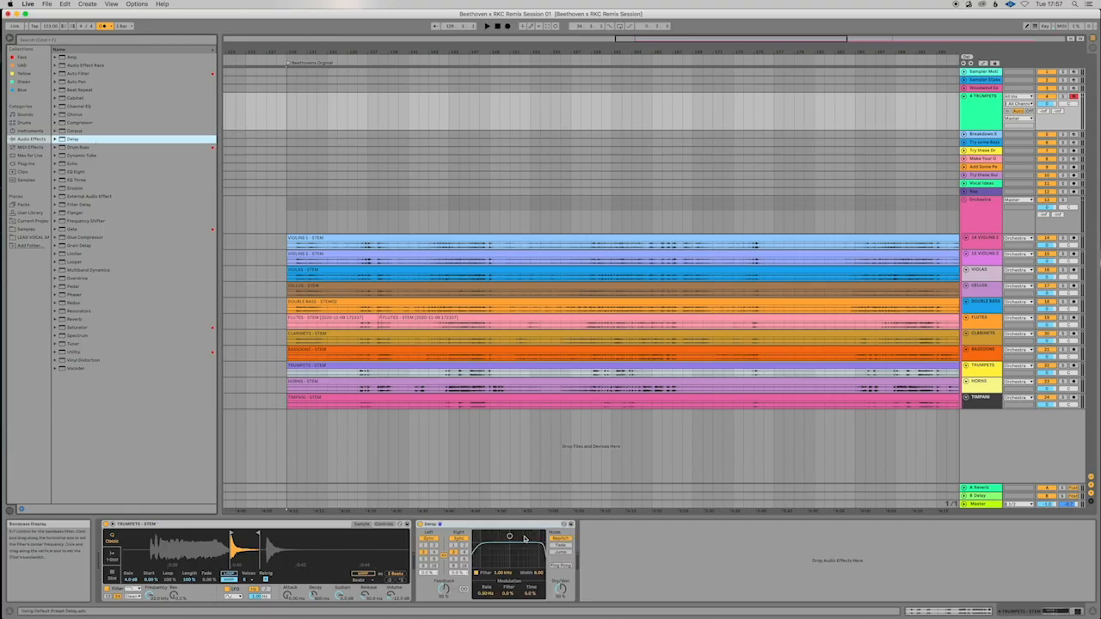
pyautogui.moveTo(525, 538); pyautogui.dragTo(534, 535)
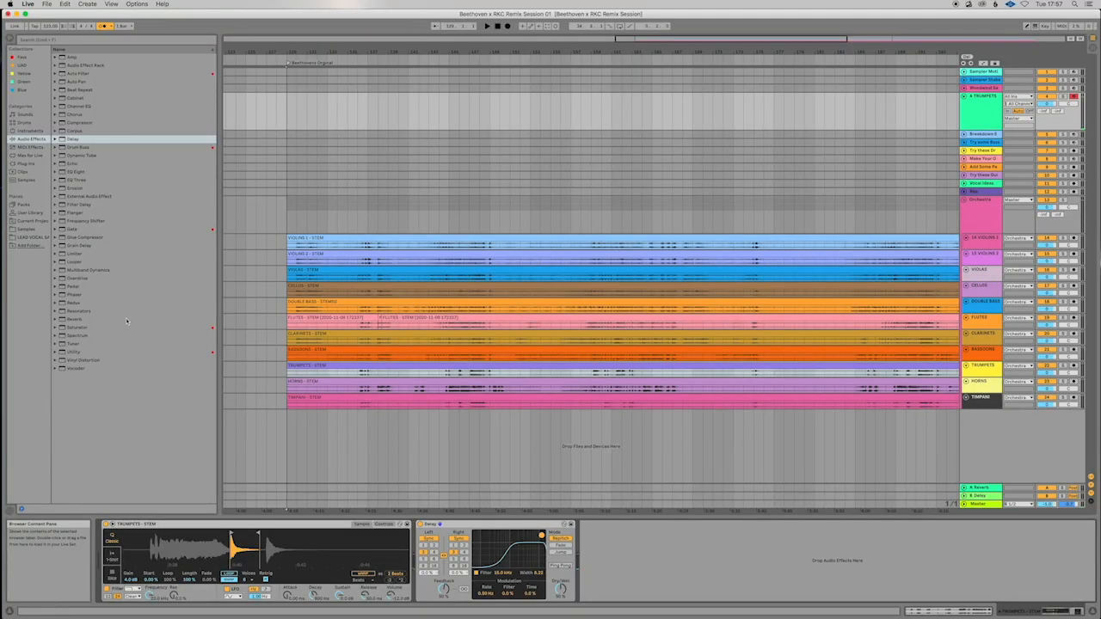
pyautogui.doubleClick(127, 321)
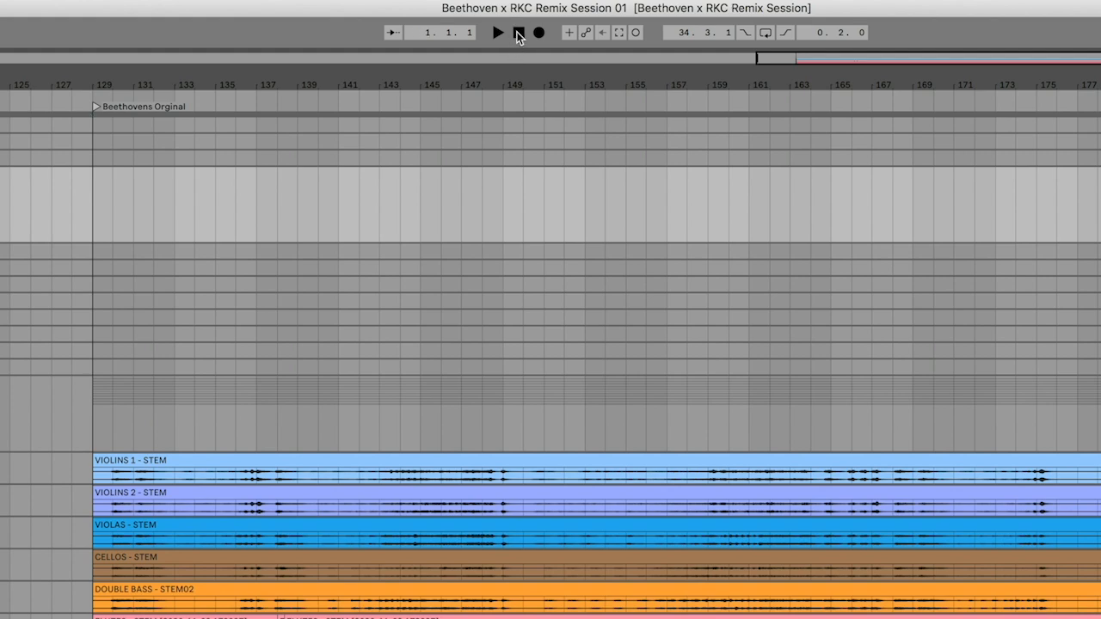
# - In the Session View, launch the scene 6 Sampler Motifs clip and the Try me at 118 groove, and record a Trumpet Midi clip in scene 4
pyautogui.press('Home')
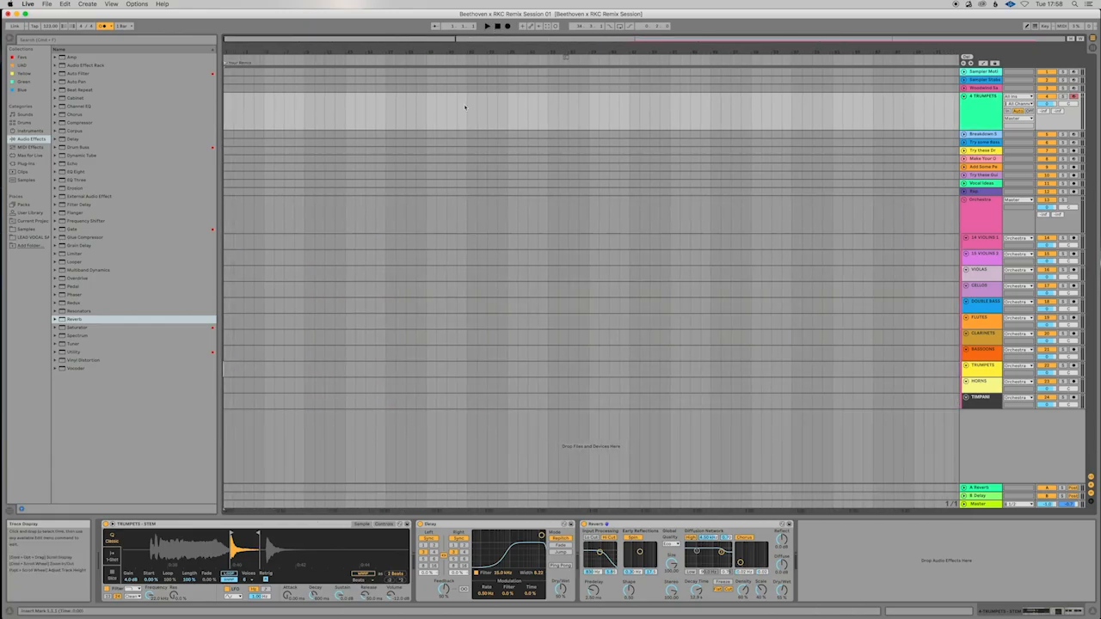
pyautogui.press('Tab')
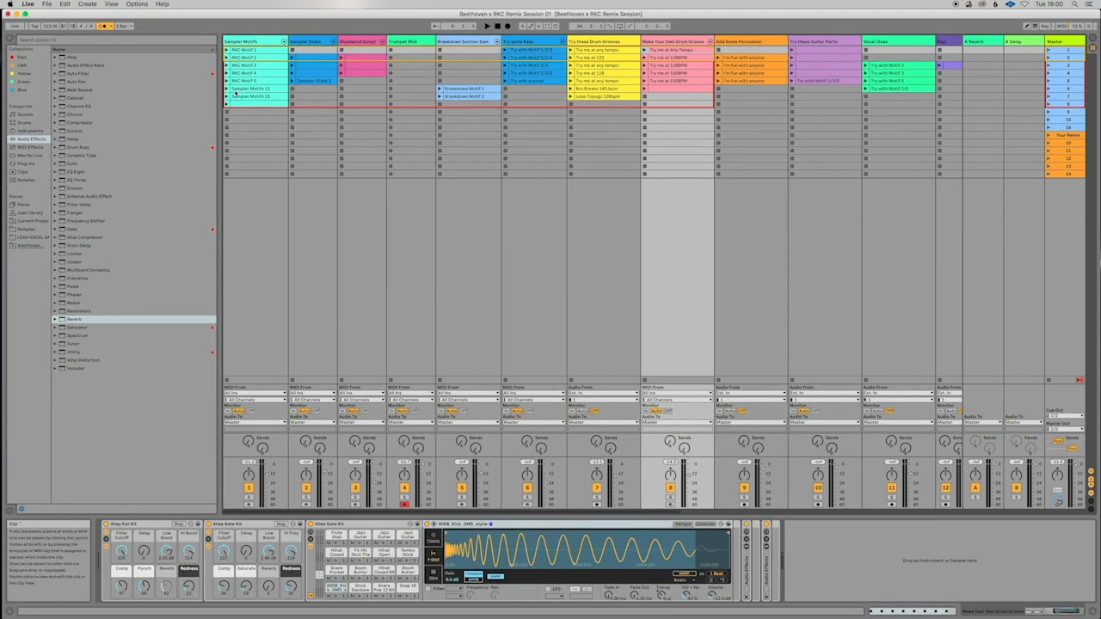
pyautogui.click(227, 89)
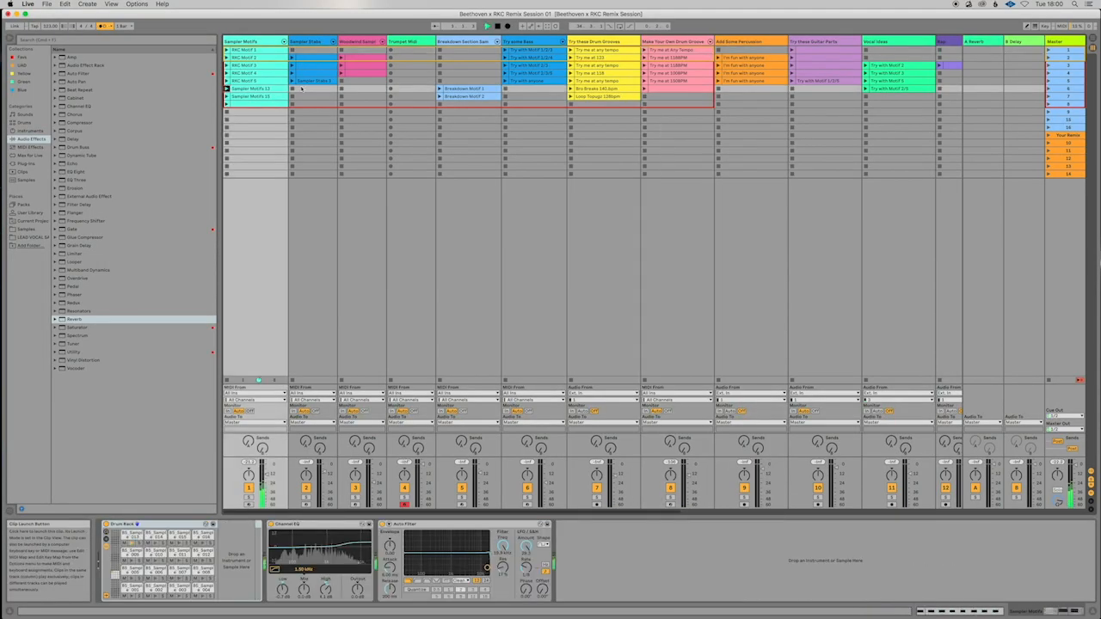
pyautogui.click(570, 82)
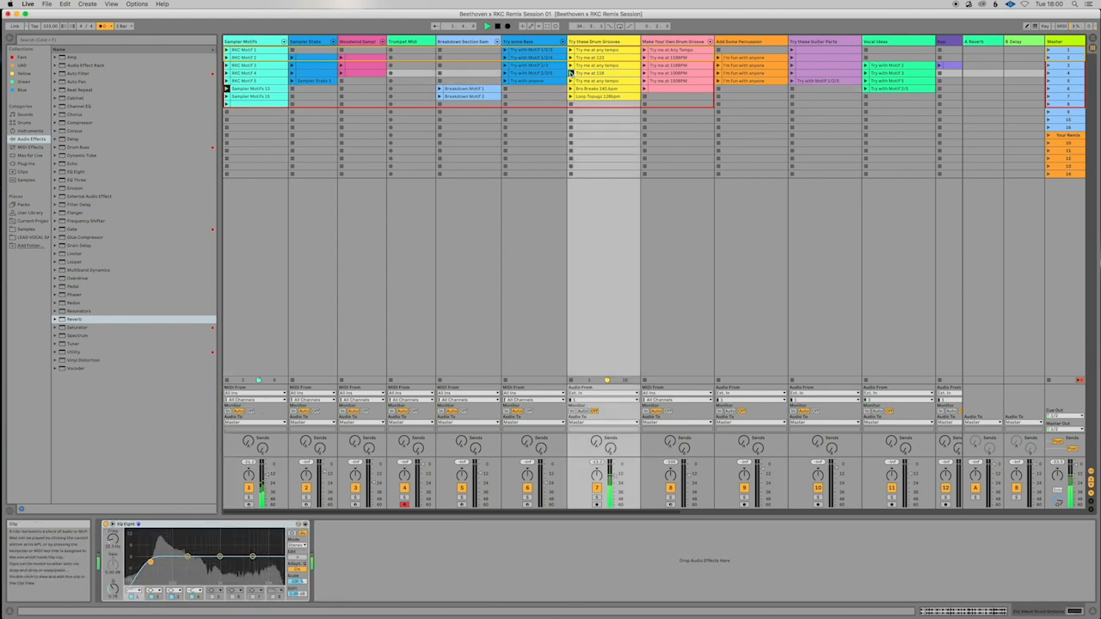
pyautogui.click(408, 279)
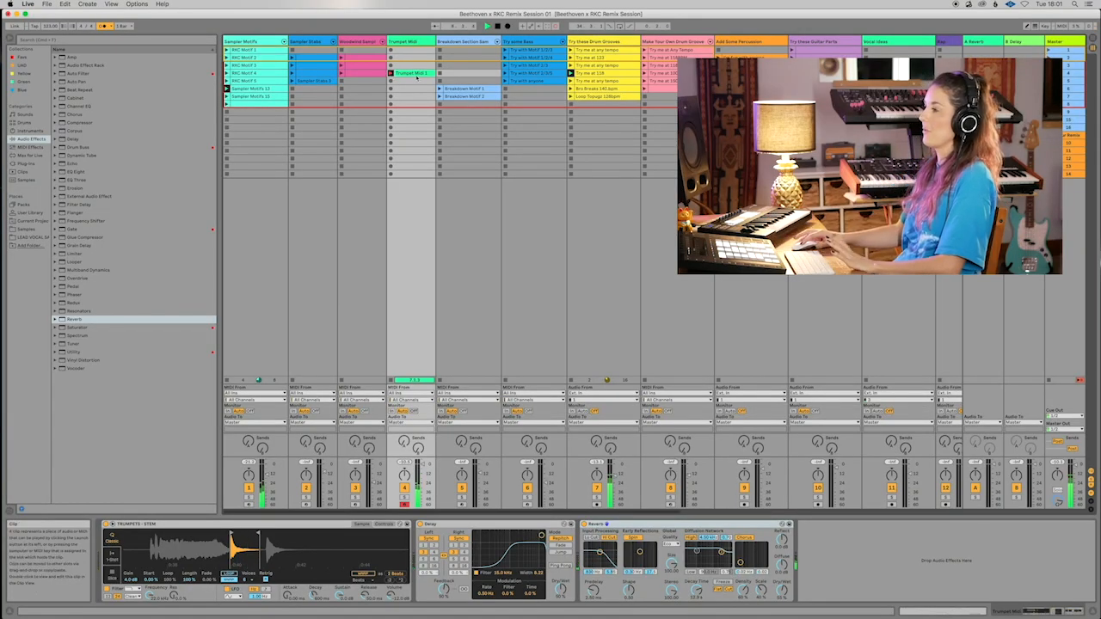
pyautogui.press('space')
# - Fold the recorded trumpet clip's note rows and clean up the overlapping B2 and A#2 notes just before beat 5.3
pyautogui.click(416, 77)
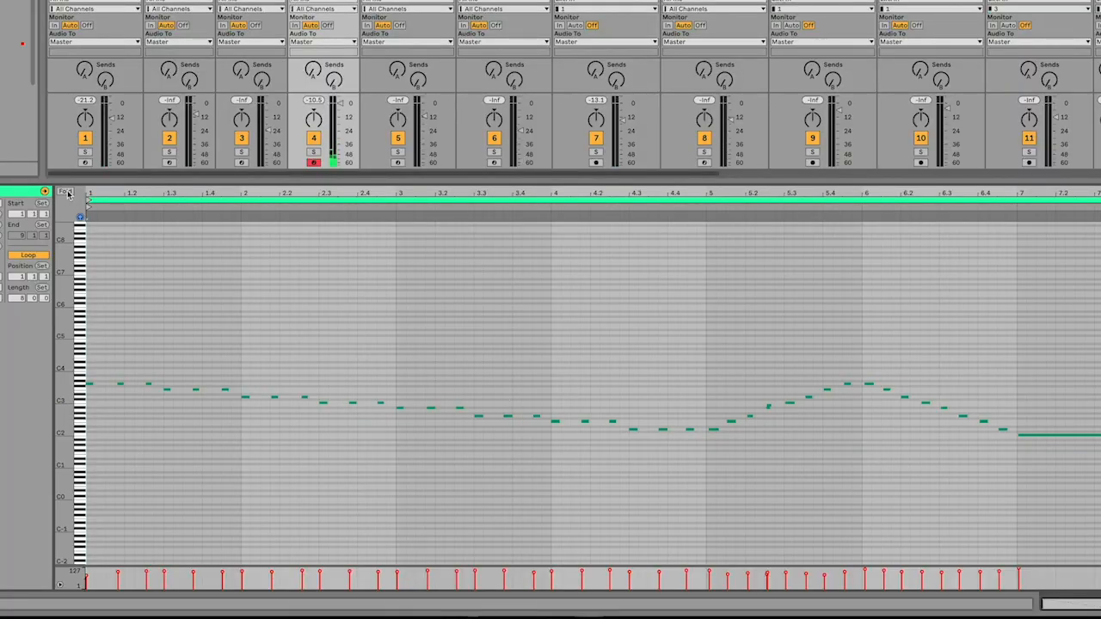
pyautogui.click(68, 192)
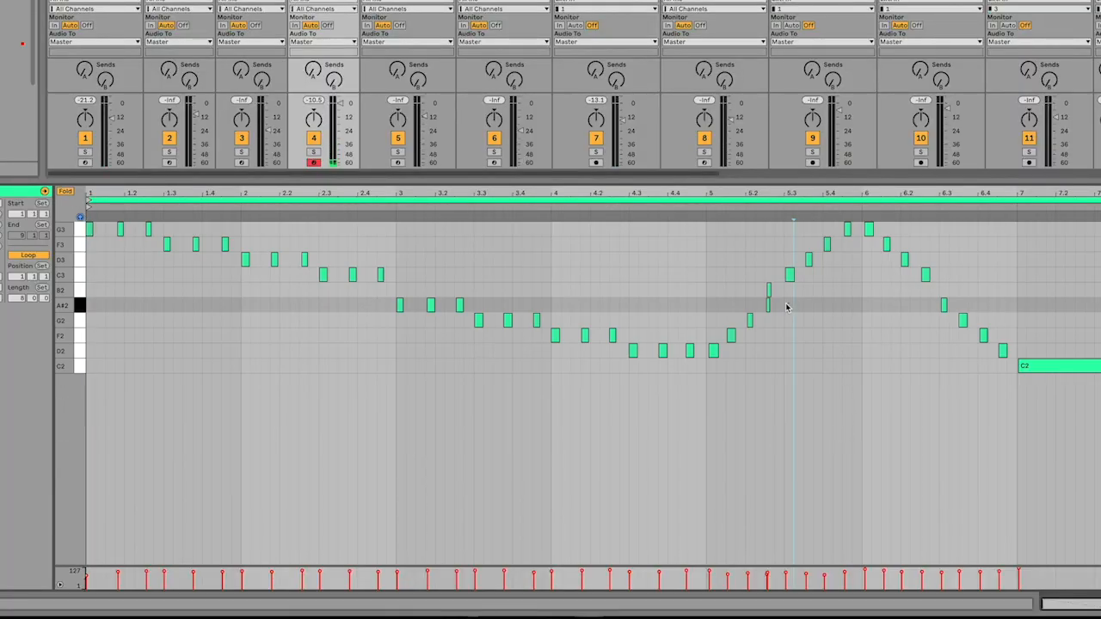
pyautogui.moveTo(786, 304); pyautogui.dragTo(754, 294)
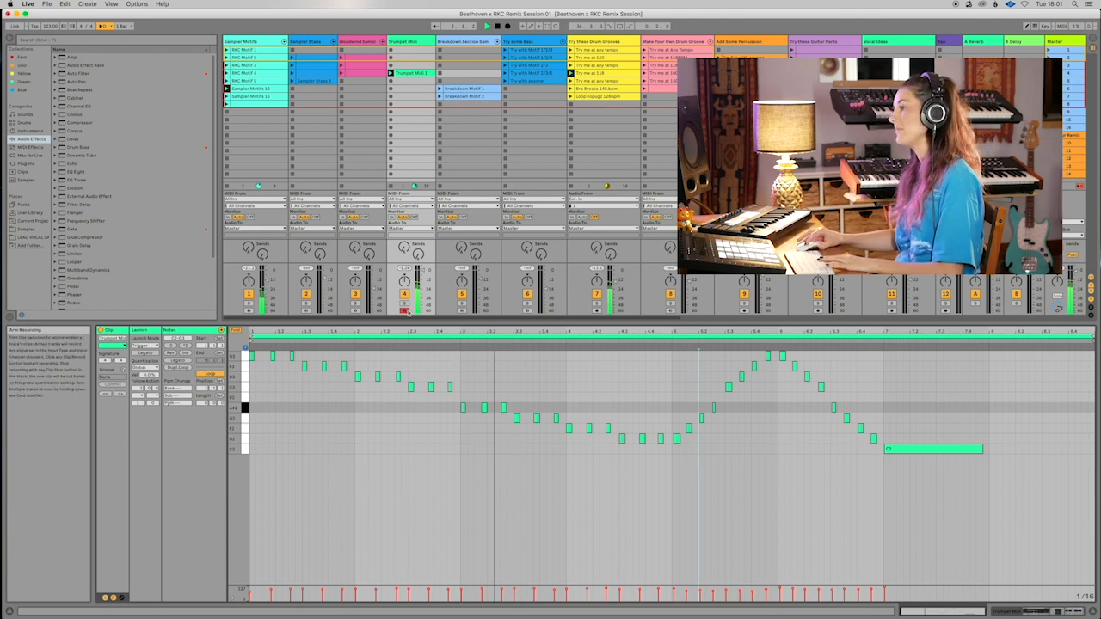
pyautogui.click(524, 311)
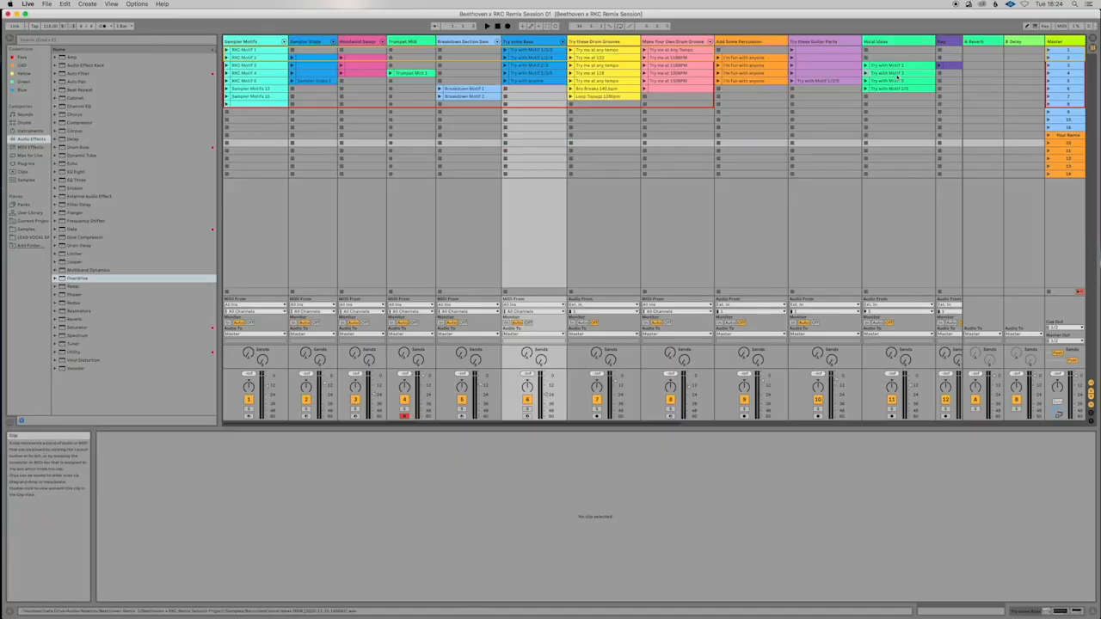
# - Open the Try with Motif 3 vocal clip and try a shorter loop by moving its loop end
pyautogui.click(898, 76)
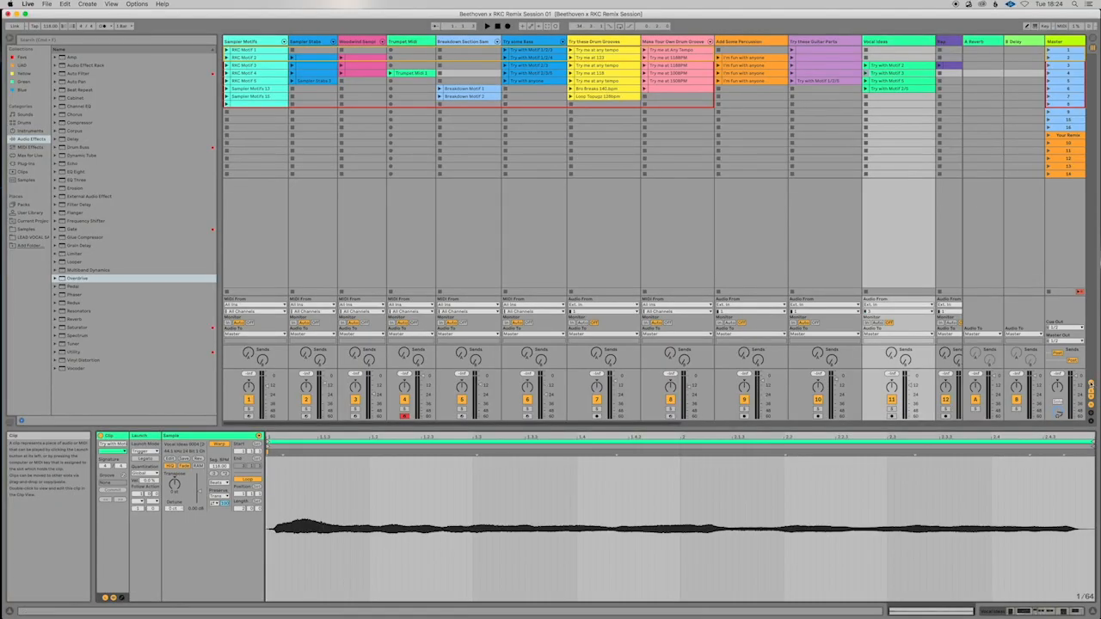
pyautogui.moveTo(1091, 441); pyautogui.dragTo(596, 441)
pyautogui.moveTo(941, 441); pyautogui.dragTo(1089, 441)
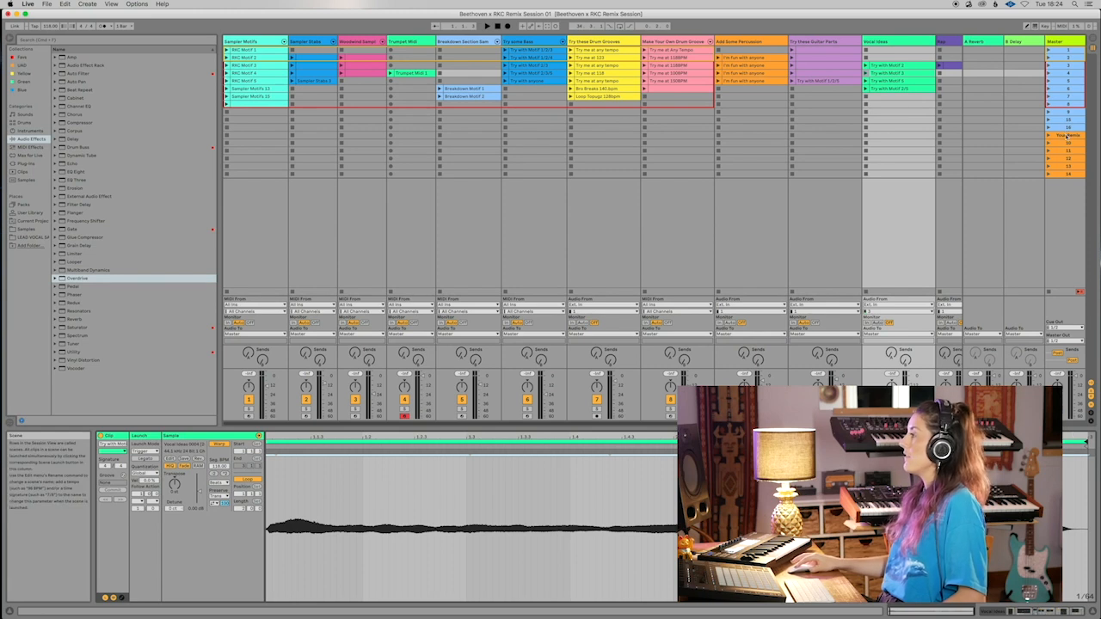
# - Examine the Your Remix scene and the empty scenes 10 to 14 set aside for the remix
pyautogui.click(1067, 136)
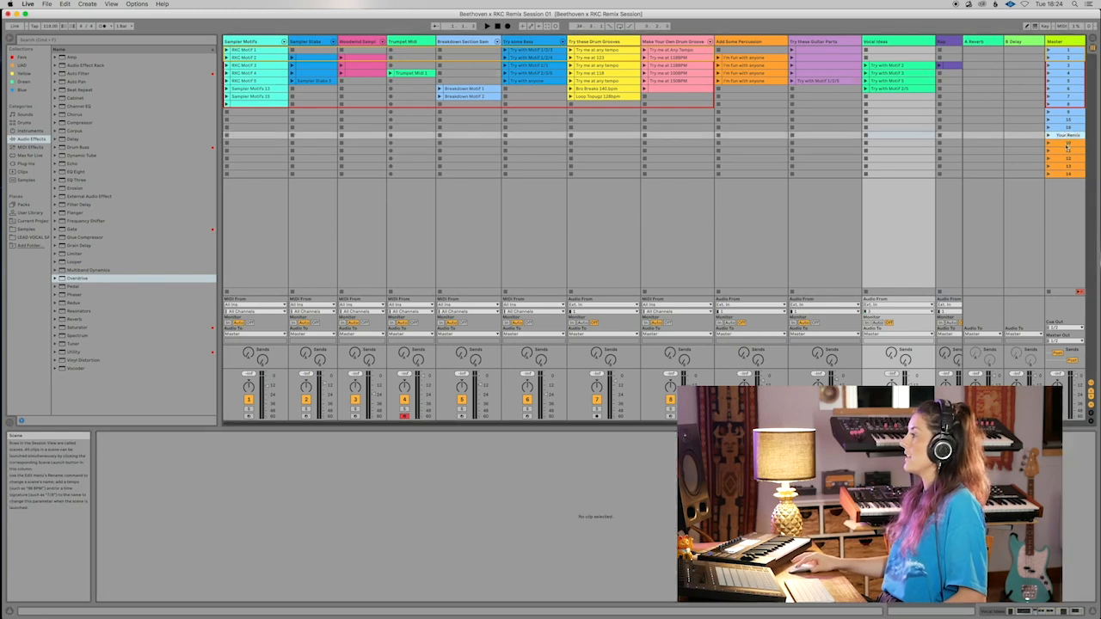
pyautogui.click(1068, 144)
pyautogui.click(1067, 151)
pyautogui.click(1068, 158)
pyautogui.click(1067, 167)
pyautogui.click(1049, 306)
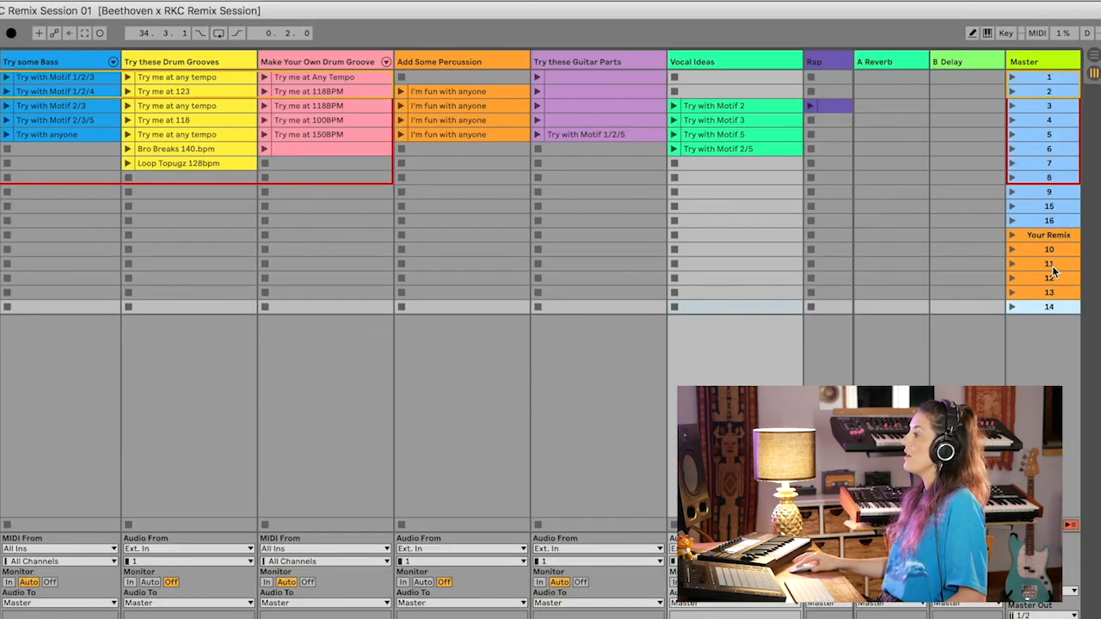
pyautogui.click(1055, 237)
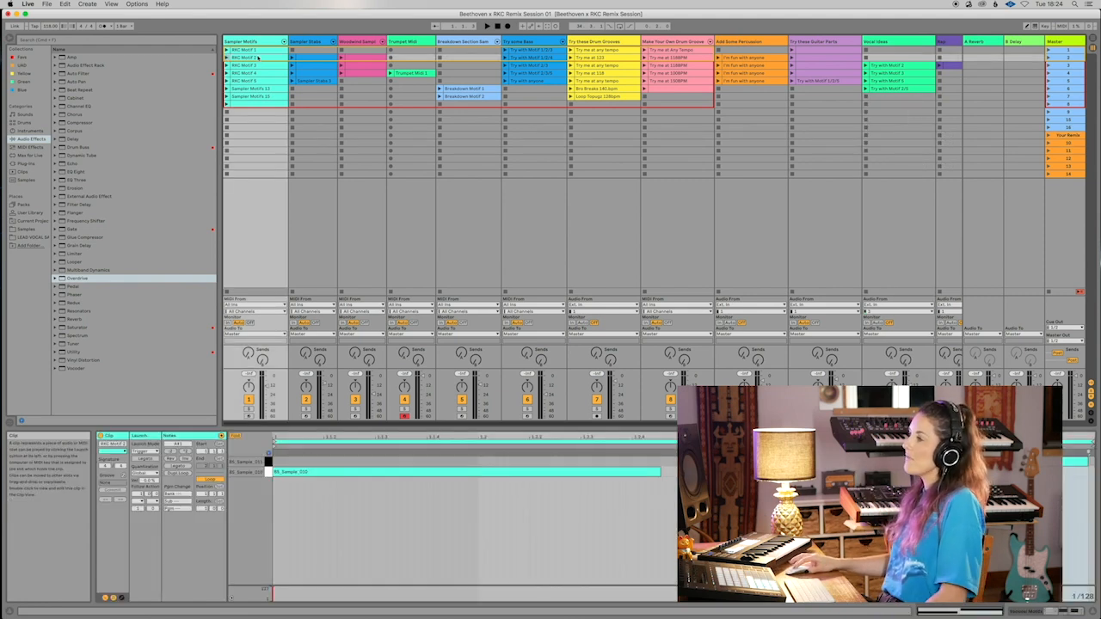
# - Preview RKC Motif 2, copy it into the Your Remix scene and duplicate that copy into scene 10
pyautogui.click(228, 58)
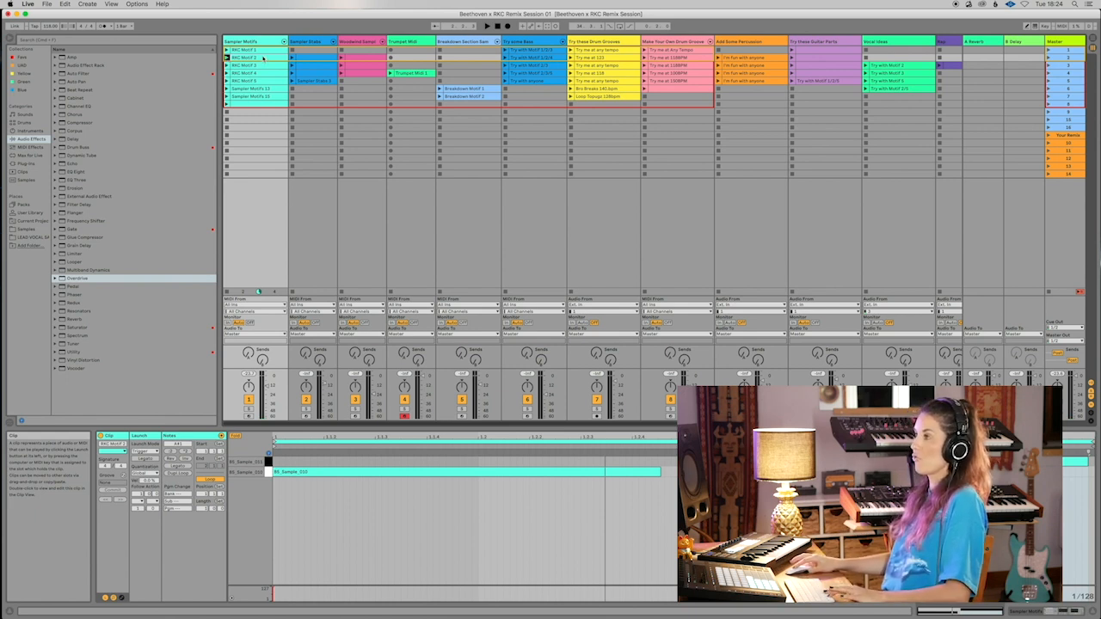
pyautogui.moveTo(263, 65); pyautogui.dragTo(264, 136)
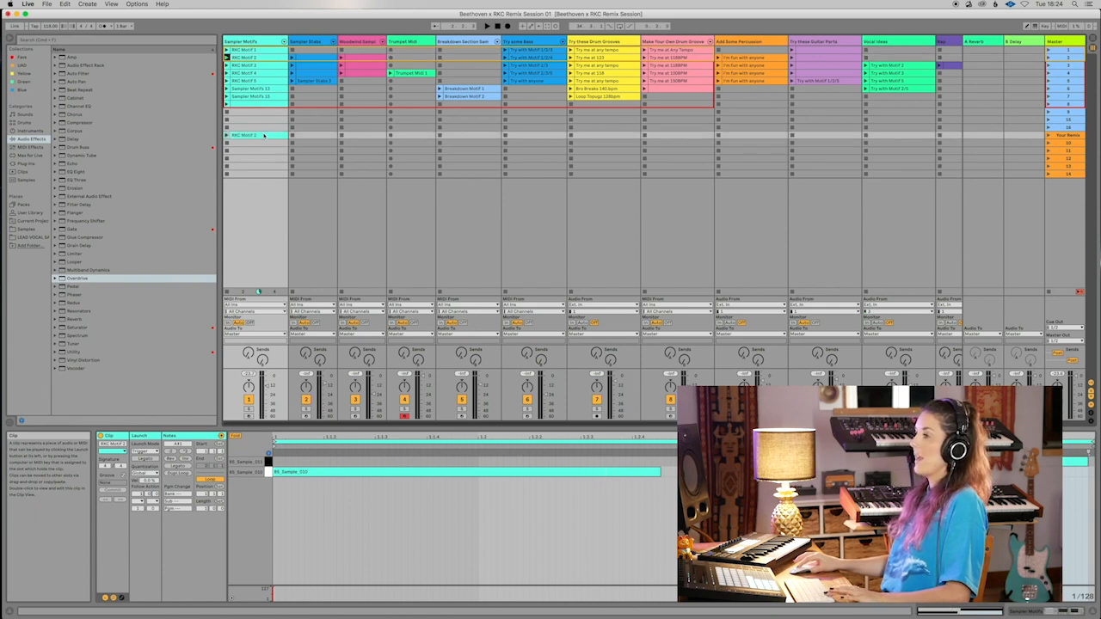
pyautogui.click(227, 135)
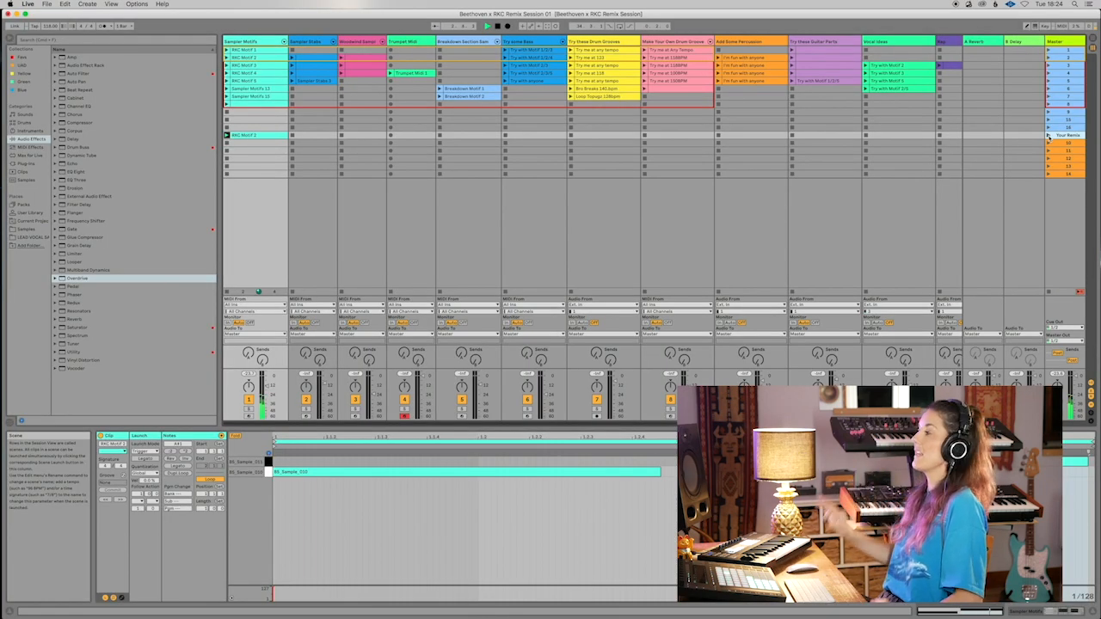
pyautogui.press('space')
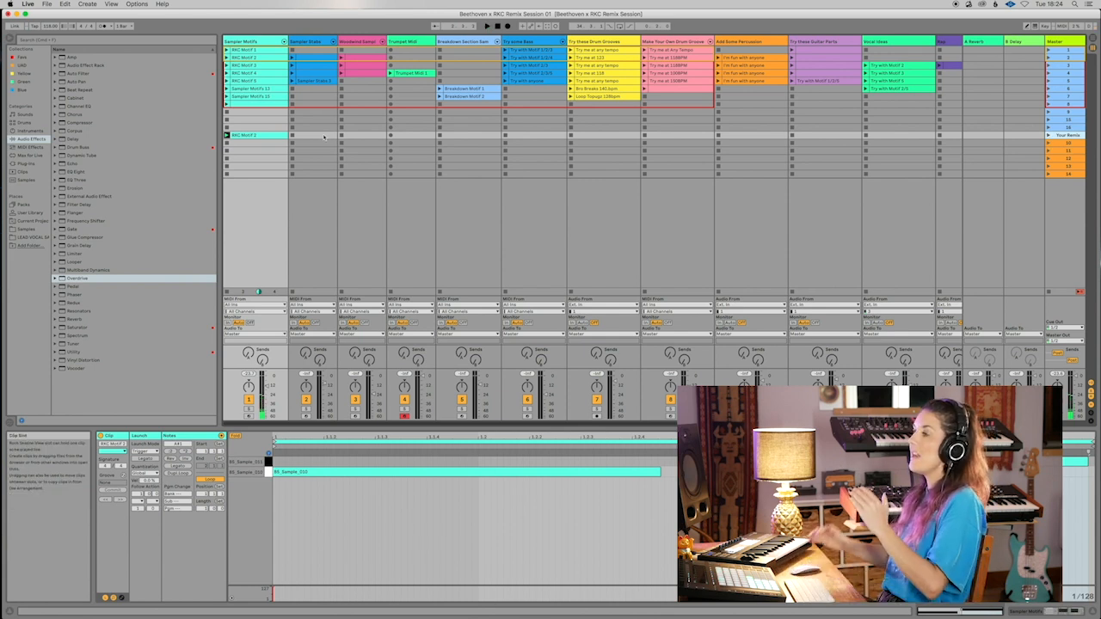
pyautogui.click(282, 138)
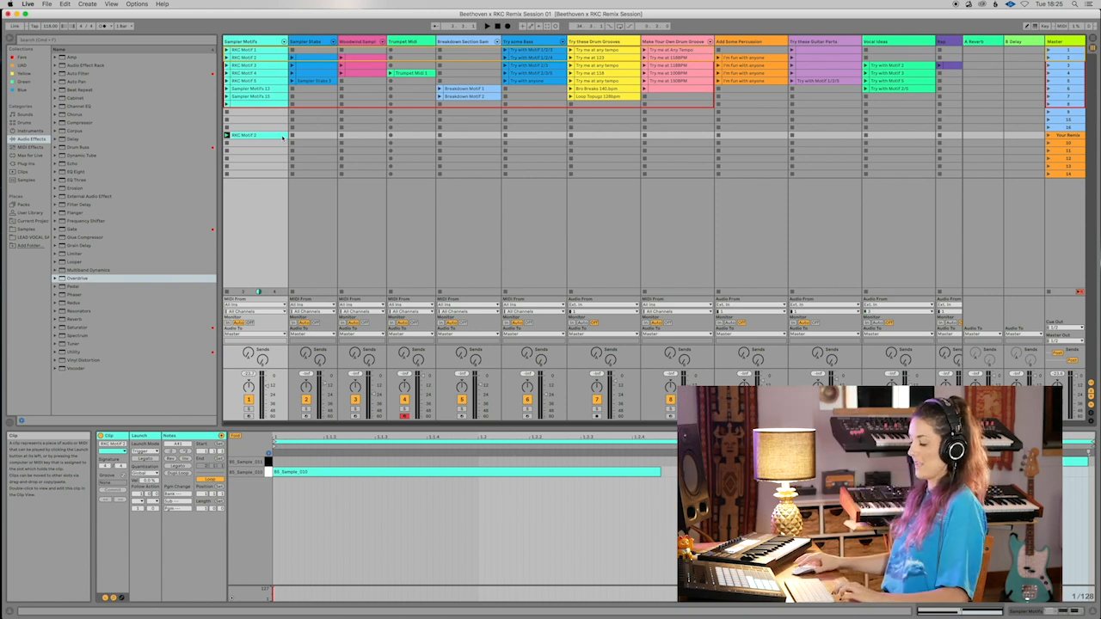
pyautogui.press('super+d')
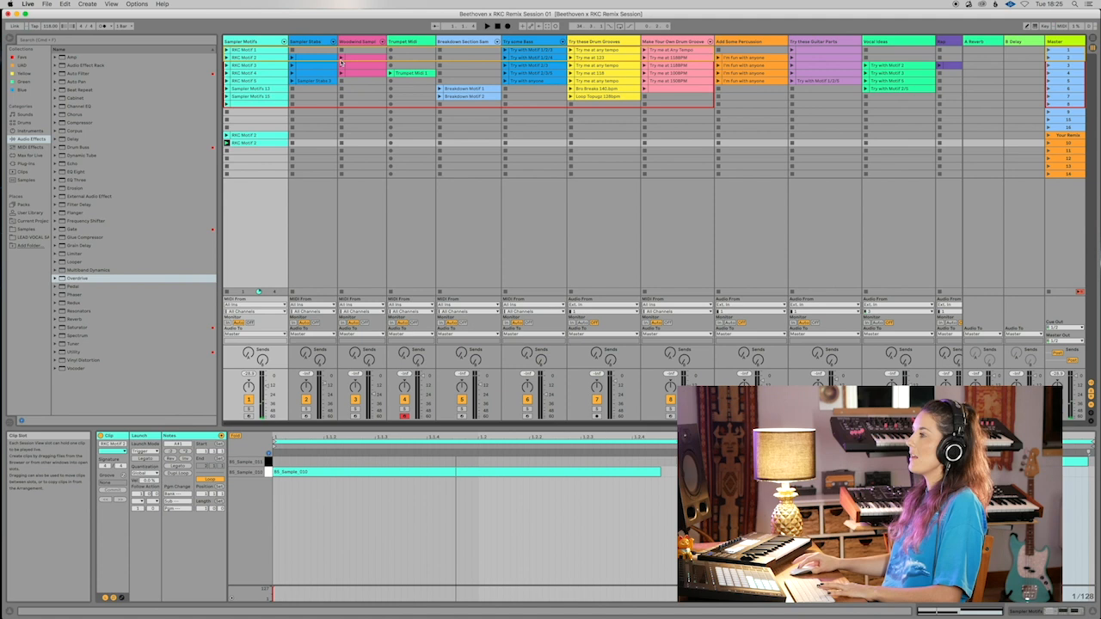
# - Preview the scene 2 clips of the Sampler Stabs and Add Some Percussion tracks, and copy both into scene 10
pyautogui.click(292, 57)
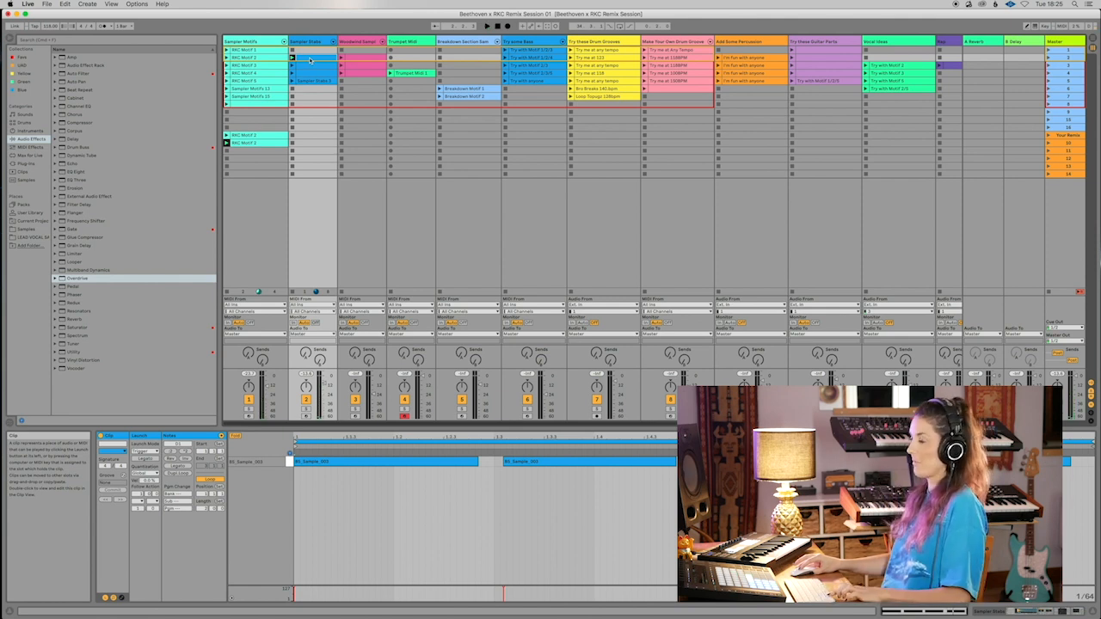
pyautogui.moveTo(307, 84); pyautogui.dragTo(308, 144)
pyautogui.click(741, 58)
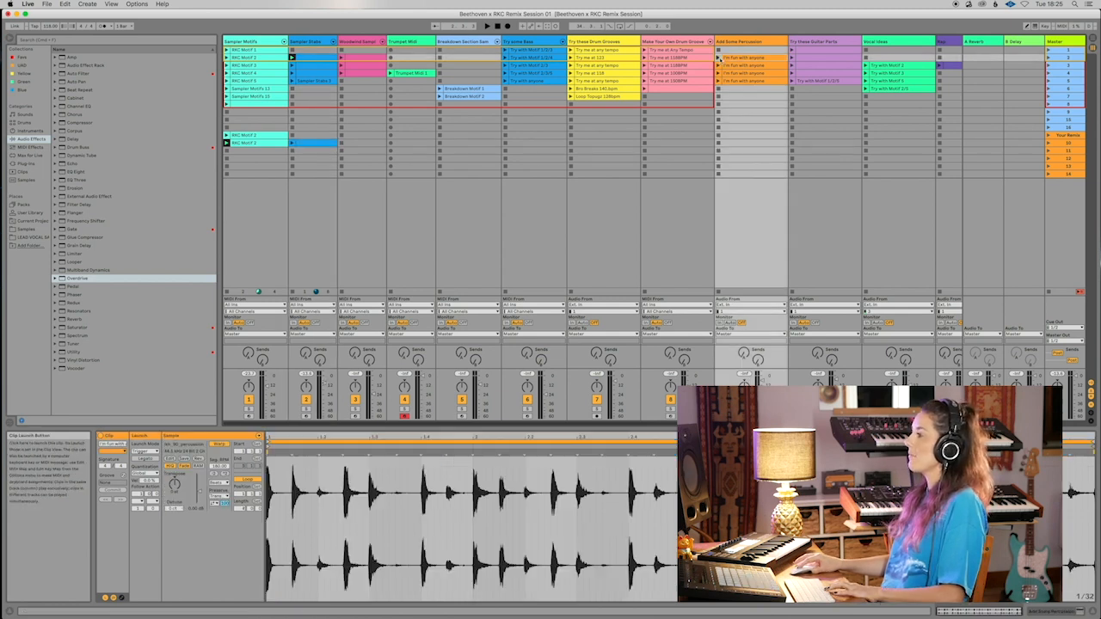
pyautogui.press('space')
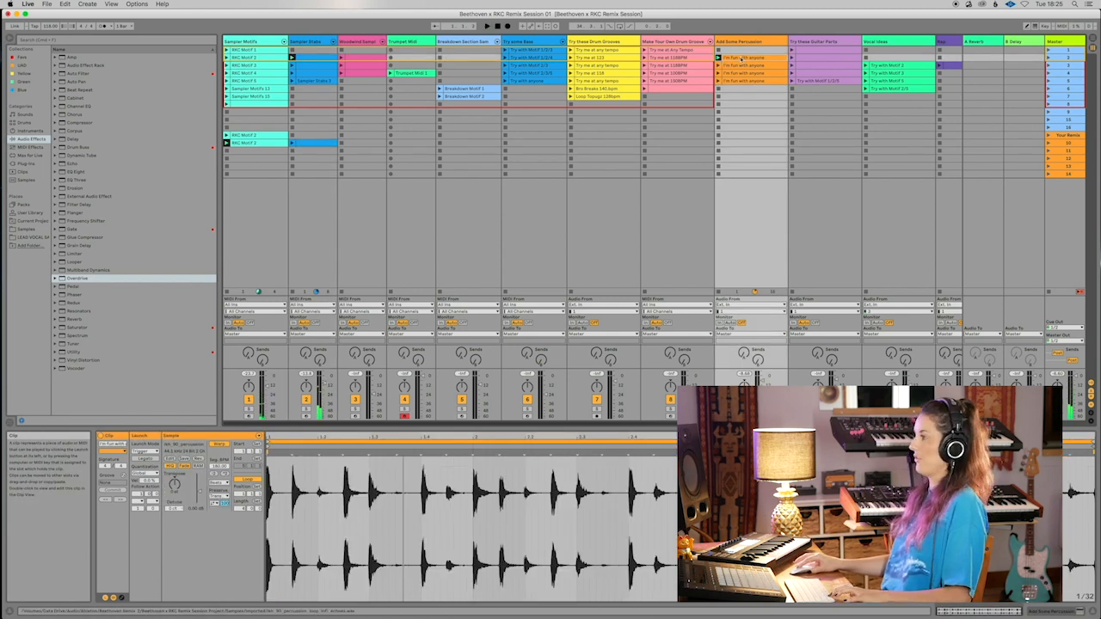
pyautogui.moveTo(739, 135); pyautogui.dragTo(744, 144)
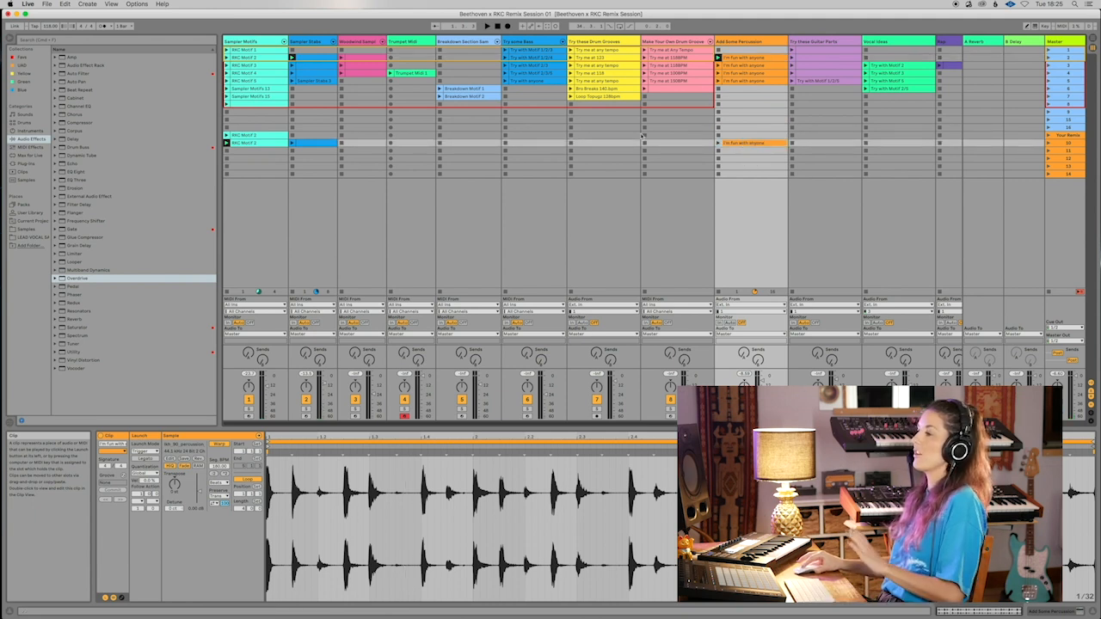
# - Launch the Your Remix scene followed by scene 10 to hear the build-up between them
pyautogui.click(1067, 136)
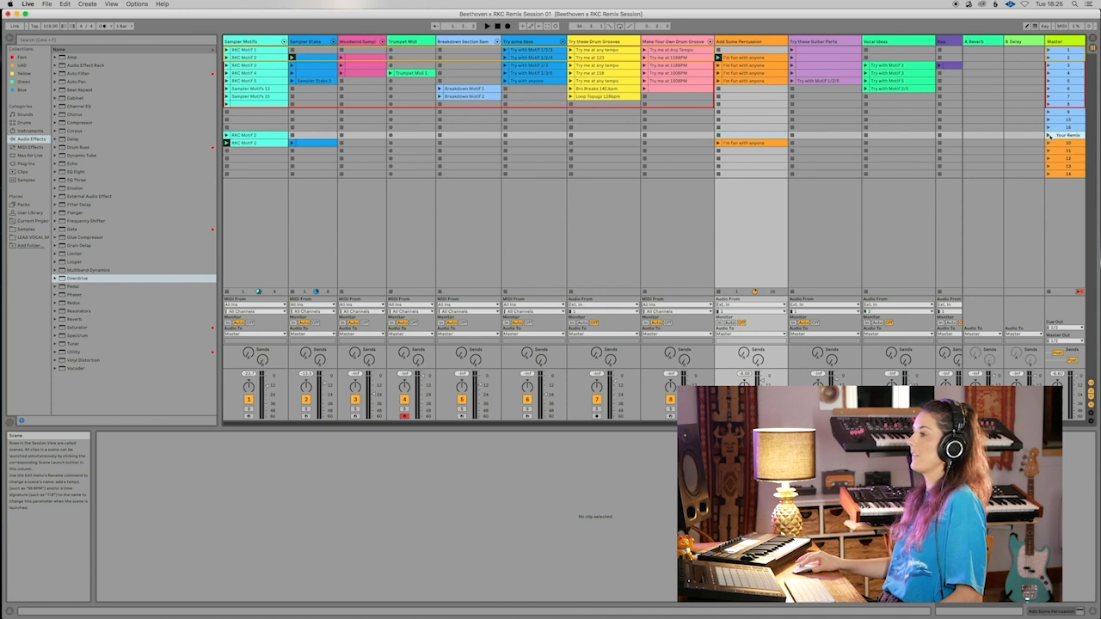
pyautogui.click(1049, 136)
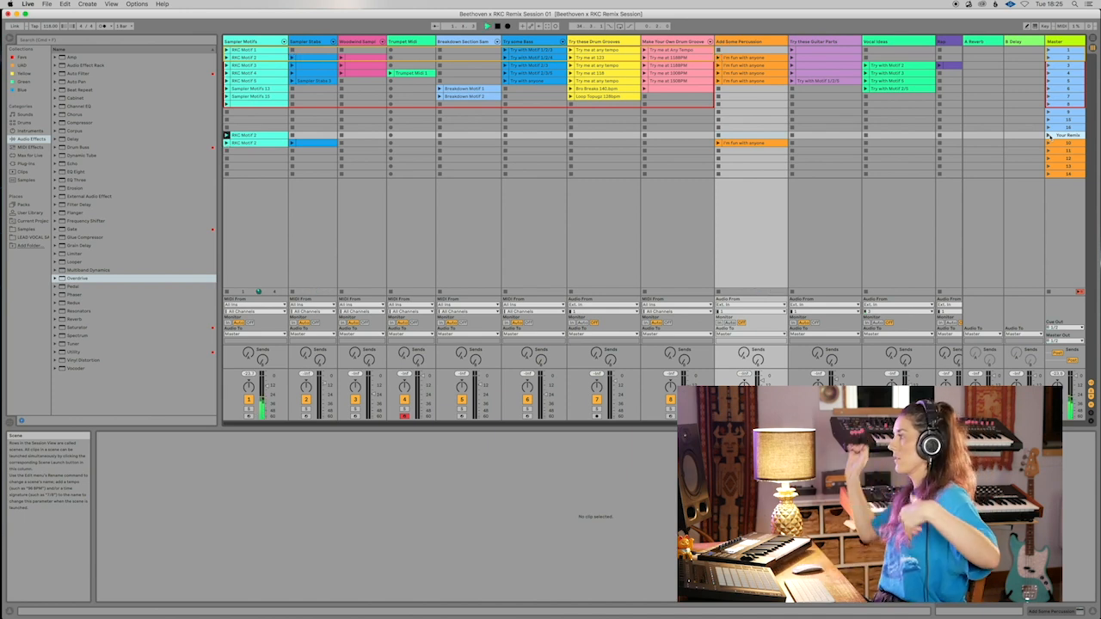
pyautogui.click(1049, 142)
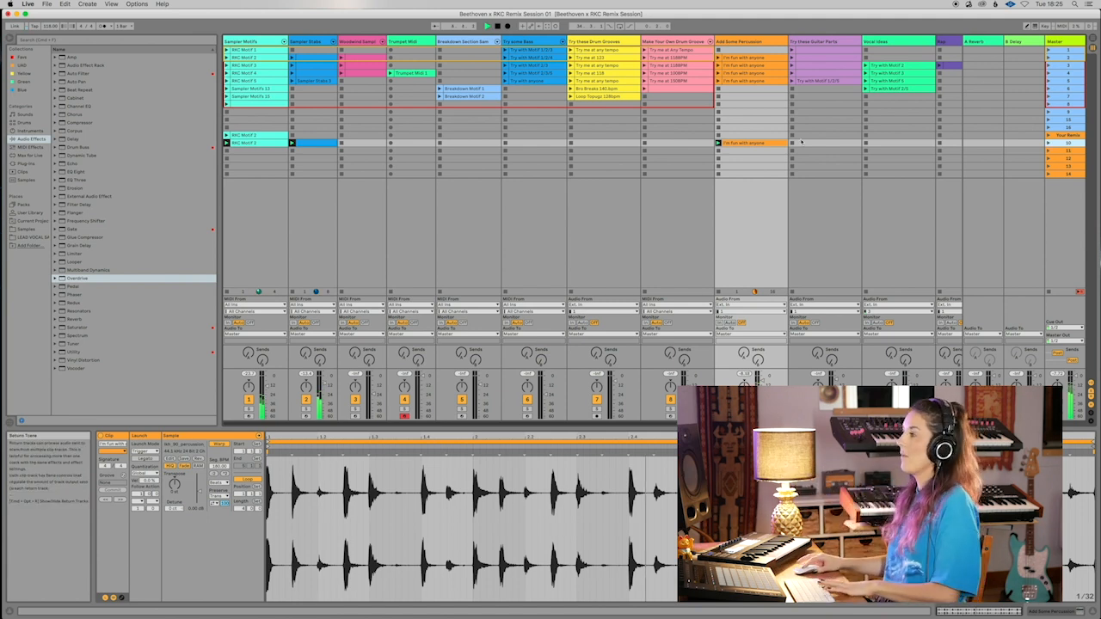
# - Copy scene 10's motif, stab and percussion clips into scene 11, and add the first drum groove and first guitar clips
pyautogui.moveTo(750, 145); pyautogui.dragTo(750, 151)
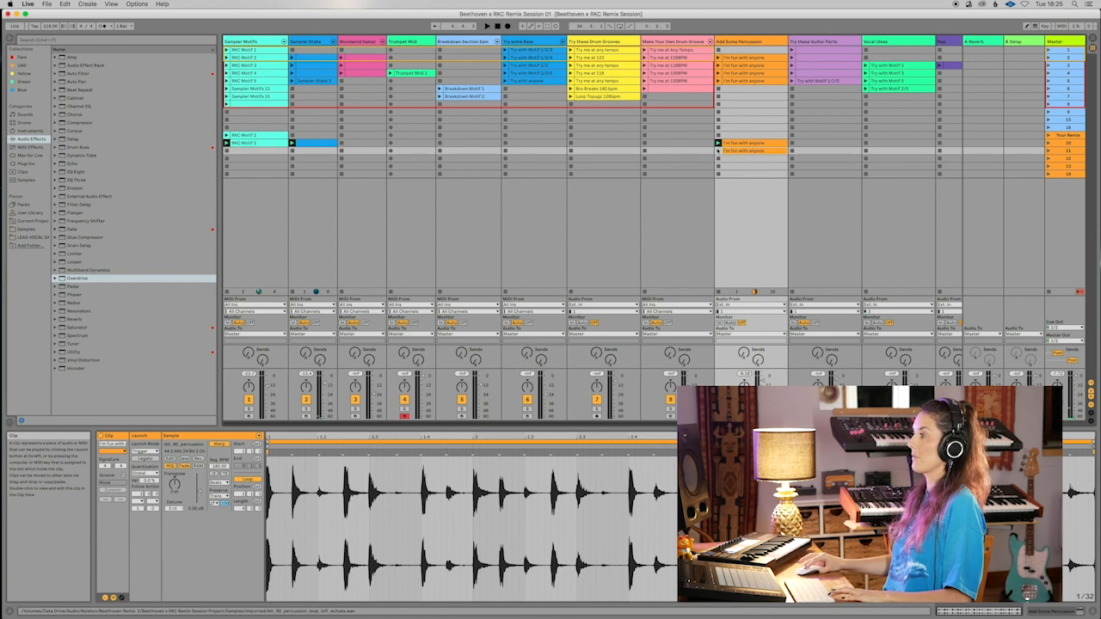
pyautogui.moveTo(329, 144); pyautogui.dragTo(278, 152)
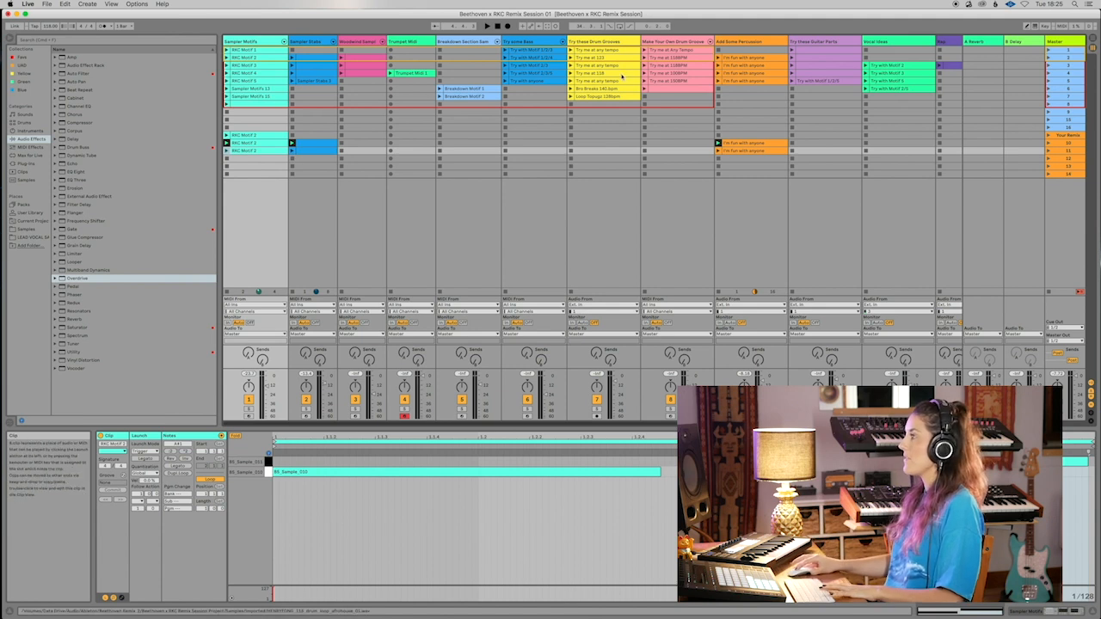
pyautogui.click(570, 49)
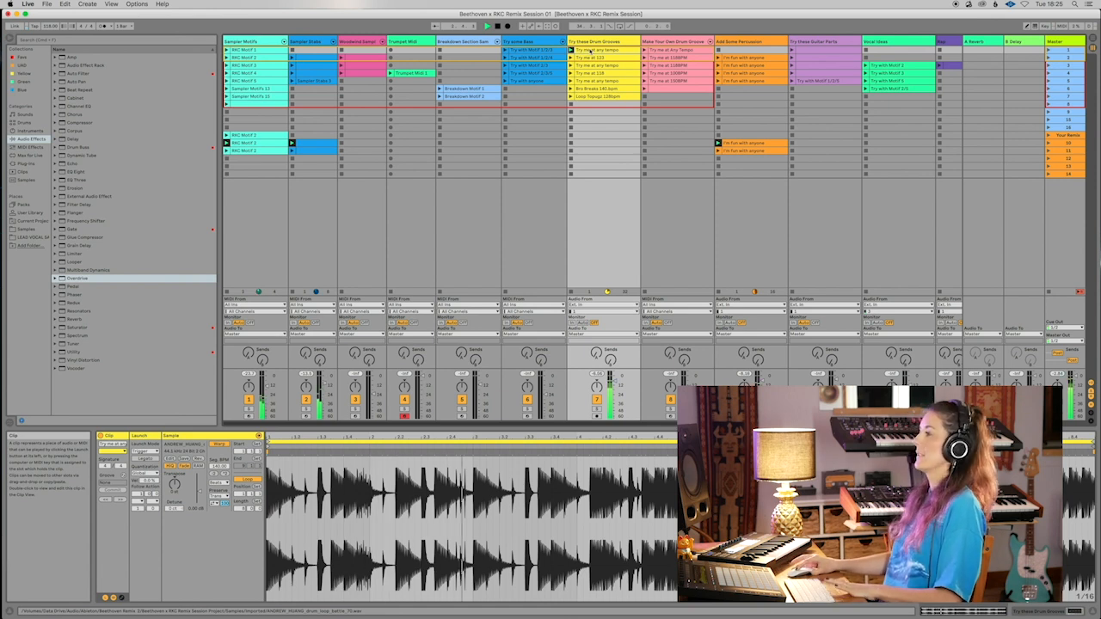
pyautogui.moveTo(590, 75); pyautogui.dragTo(596, 152)
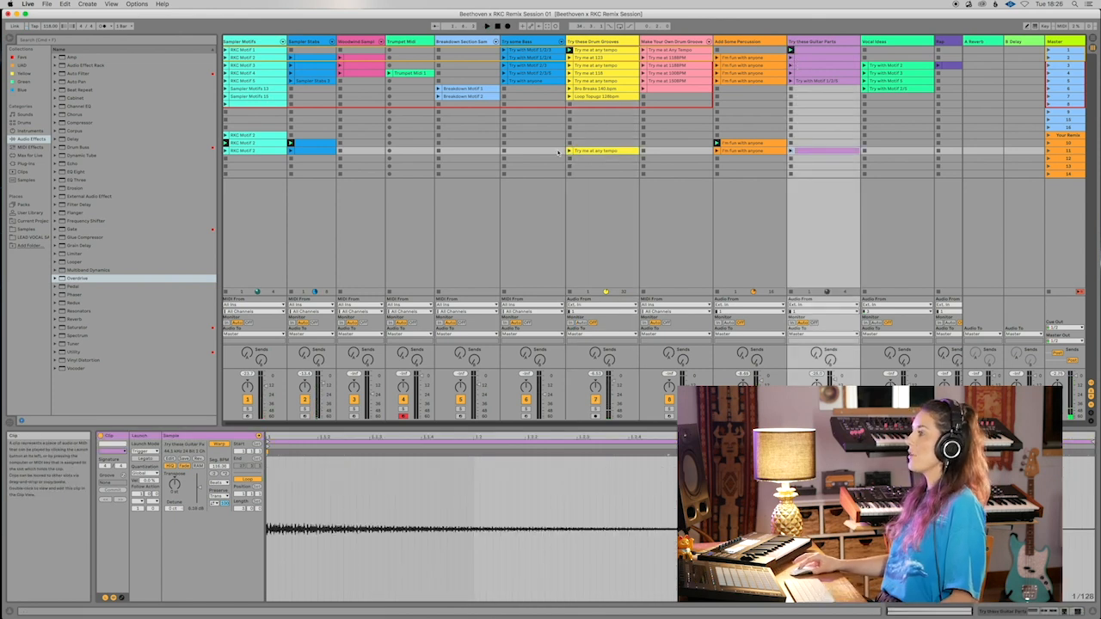
# - Capture the currently playing clips into a new scene inserted directly below scene 11
pyautogui.click(1072, 151)
pyautogui.rightClick(1072, 150)
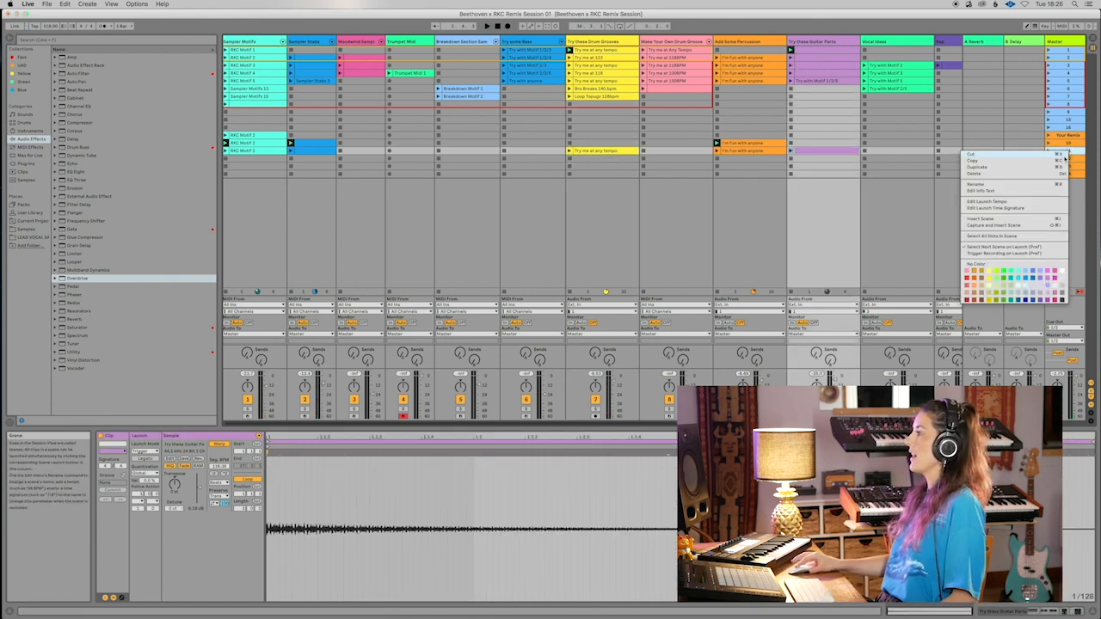
pyautogui.click(1045, 225)
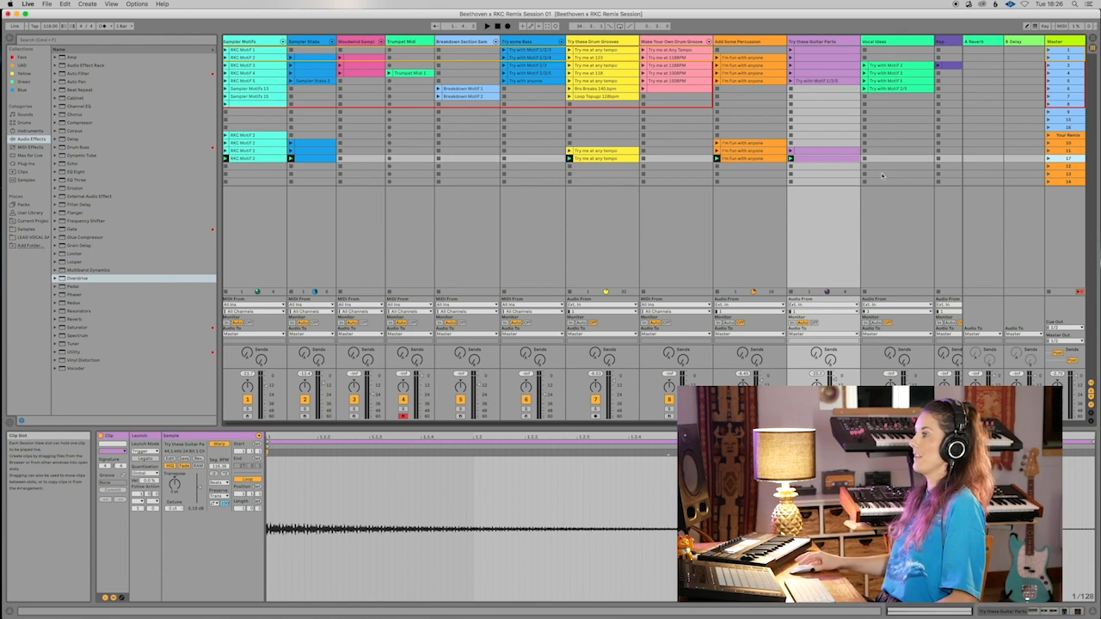
# - Move the Rap track's clip from scene 3 into scene 11 and launch it there
pyautogui.hscroll(2, 879, 176)
pyautogui.hscroll(-2, 877, 175)
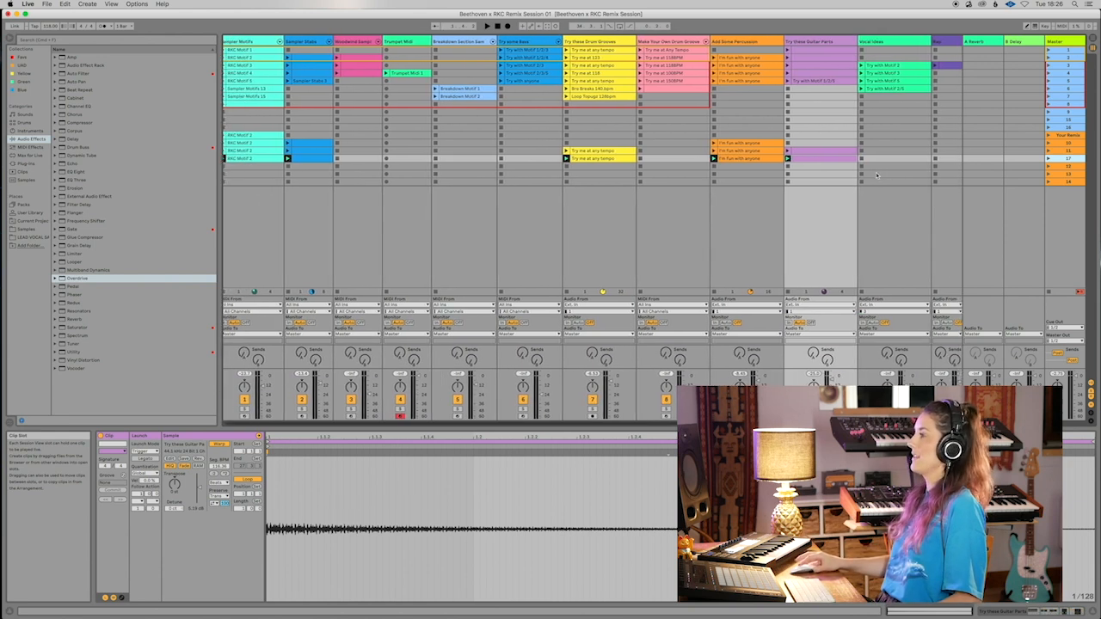
pyautogui.click(948, 64)
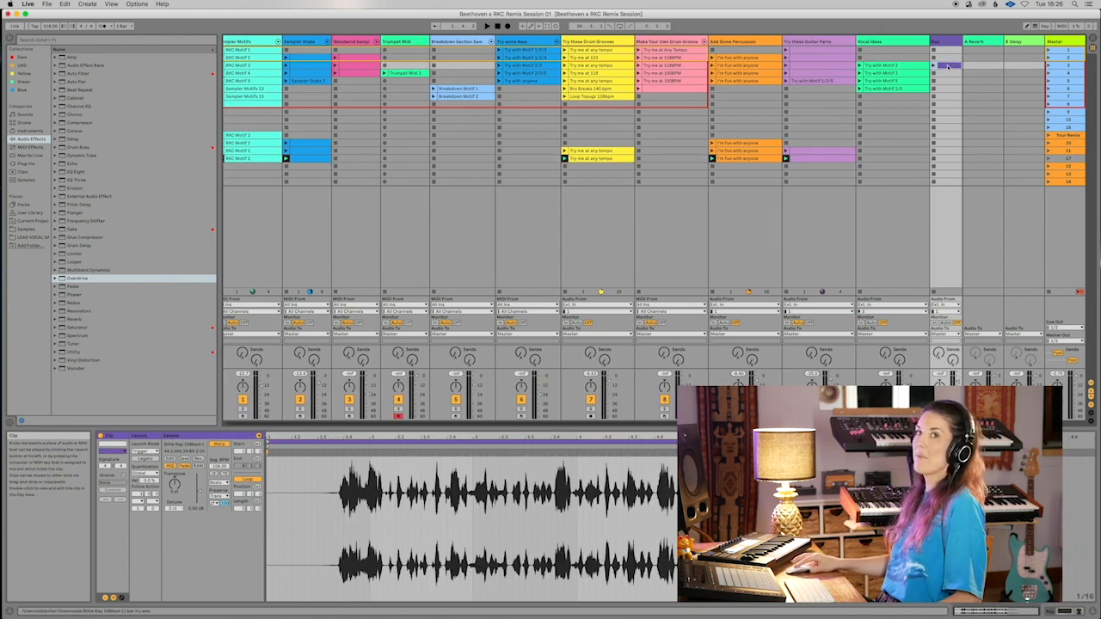
pyautogui.hscroll(2, 946, 155)
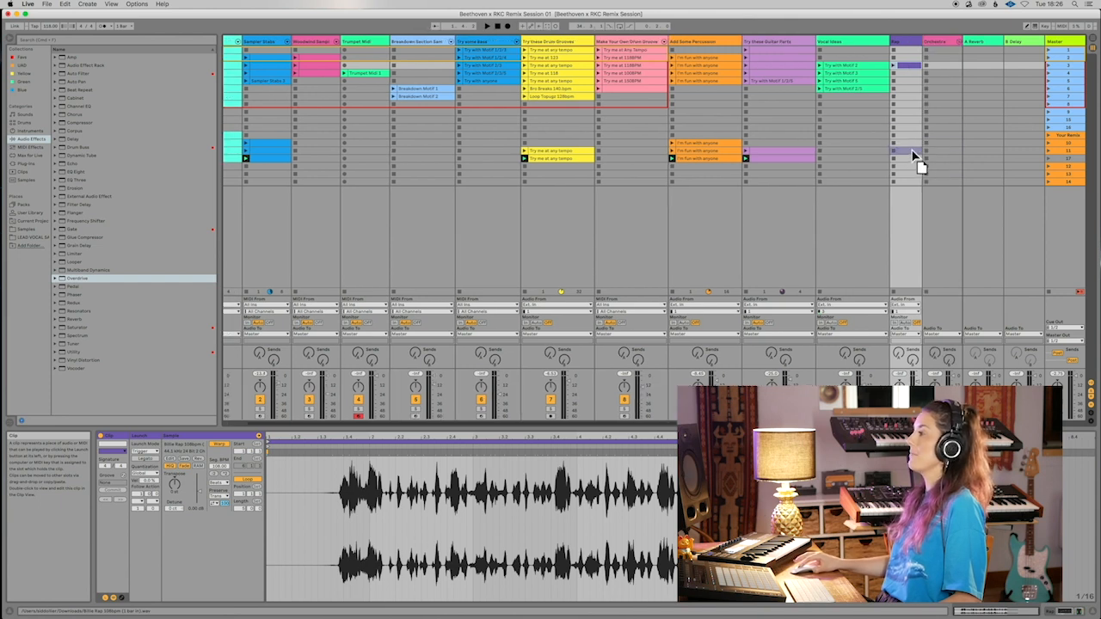
pyautogui.moveTo(911, 154); pyautogui.dragTo(910, 152)
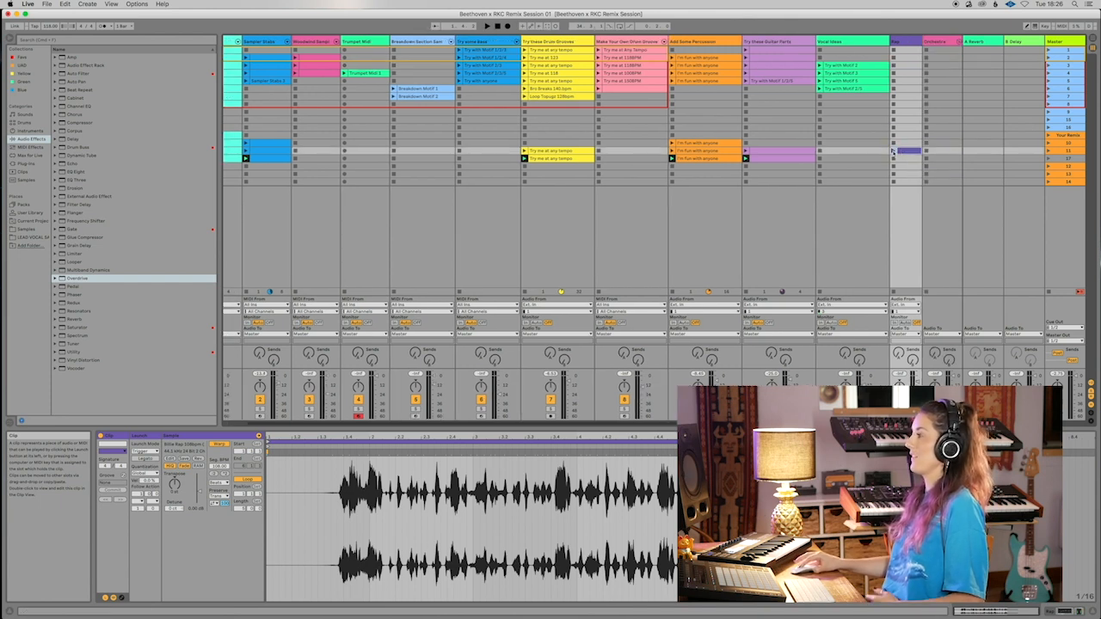
pyautogui.click(894, 151)
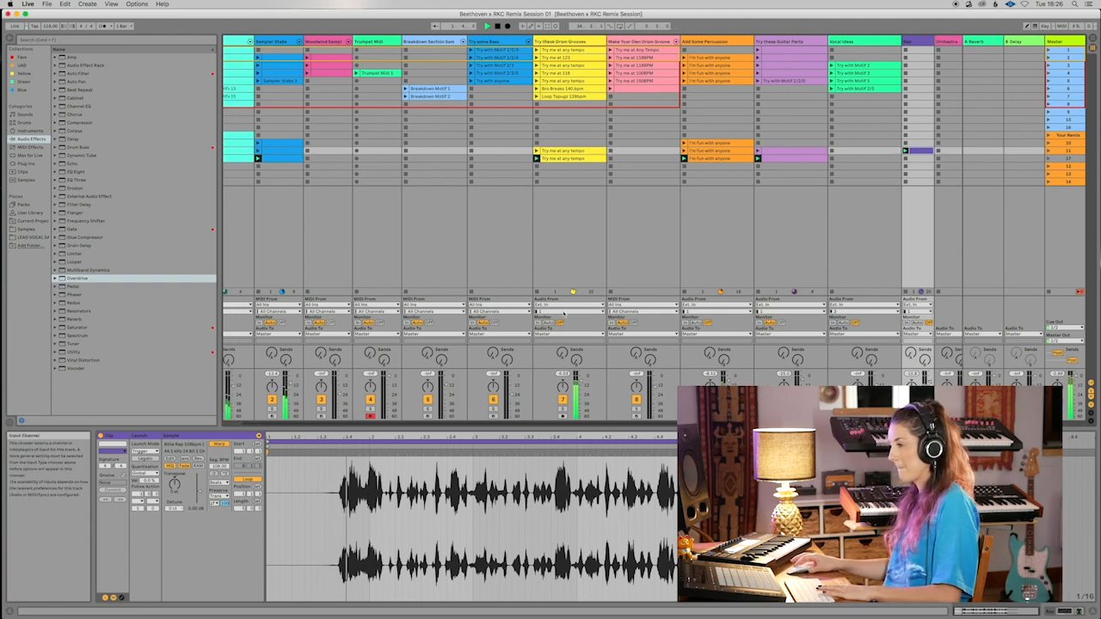
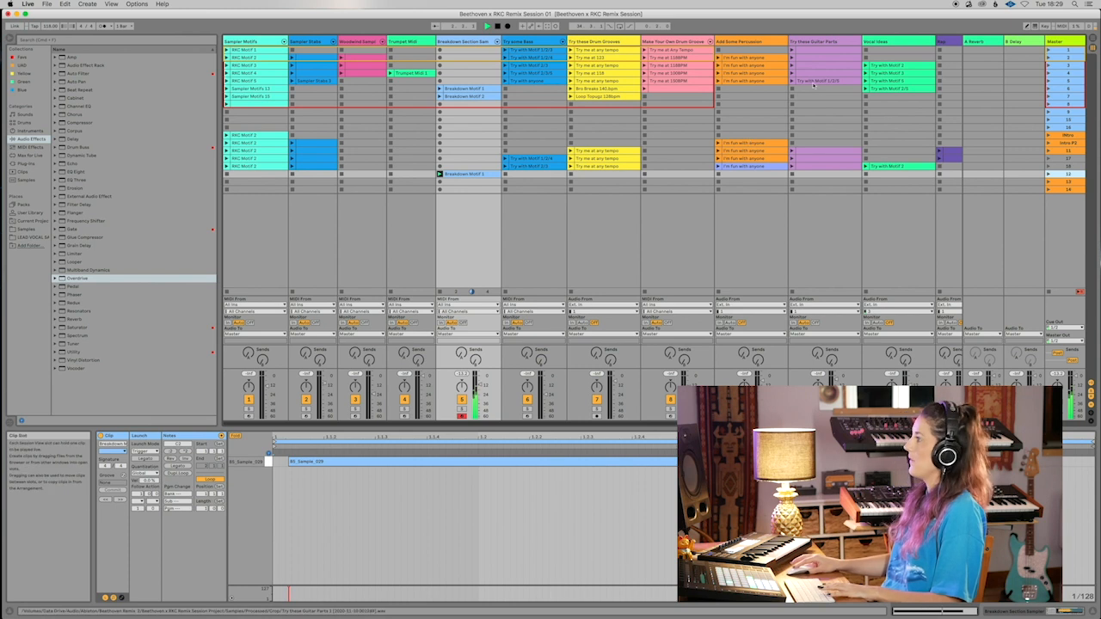
# - Copy the scene 4 guitar clip and the Try with Motif 2 vocal clip into scene 12 beside the breakdown motif
pyautogui.click(815, 79)
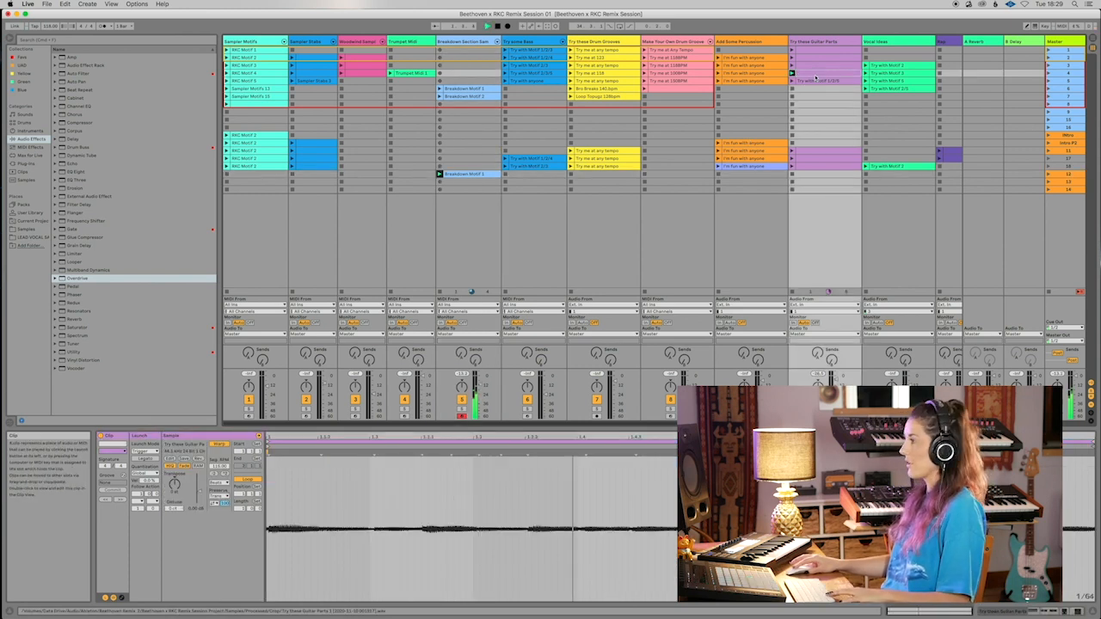
pyautogui.click(826, 176)
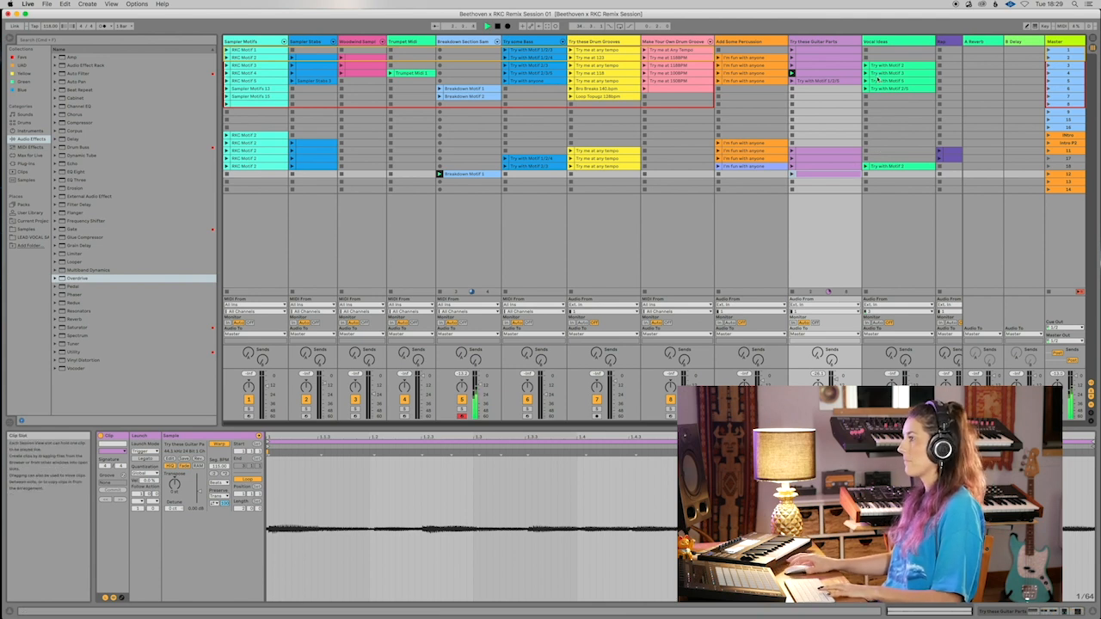
pyautogui.click(881, 66)
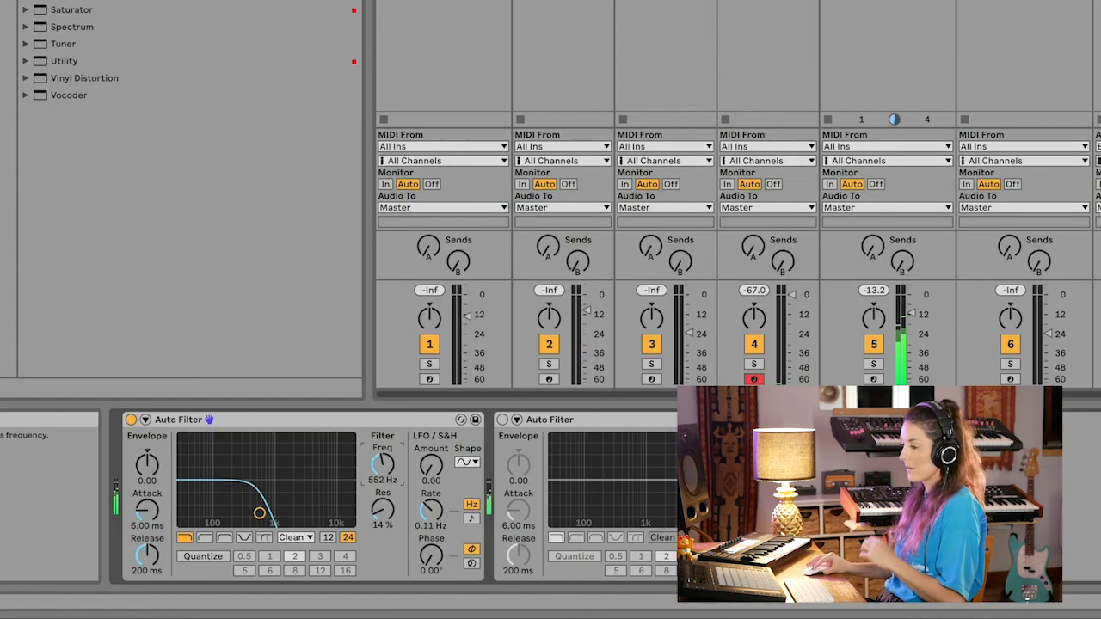
# - Raise the first master Auto Filter's frequency to 19.9 kHz and launch the full scene directly above scene 12
pyautogui.moveTo(383, 465); pyautogui.dragTo(383, 372)
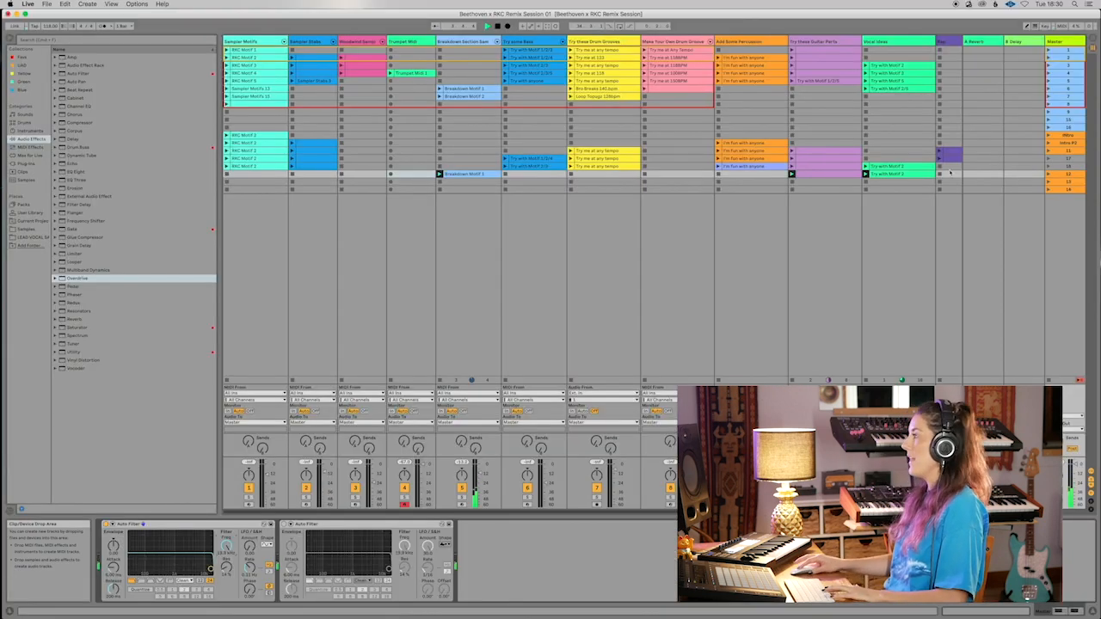
pyautogui.click(1048, 166)
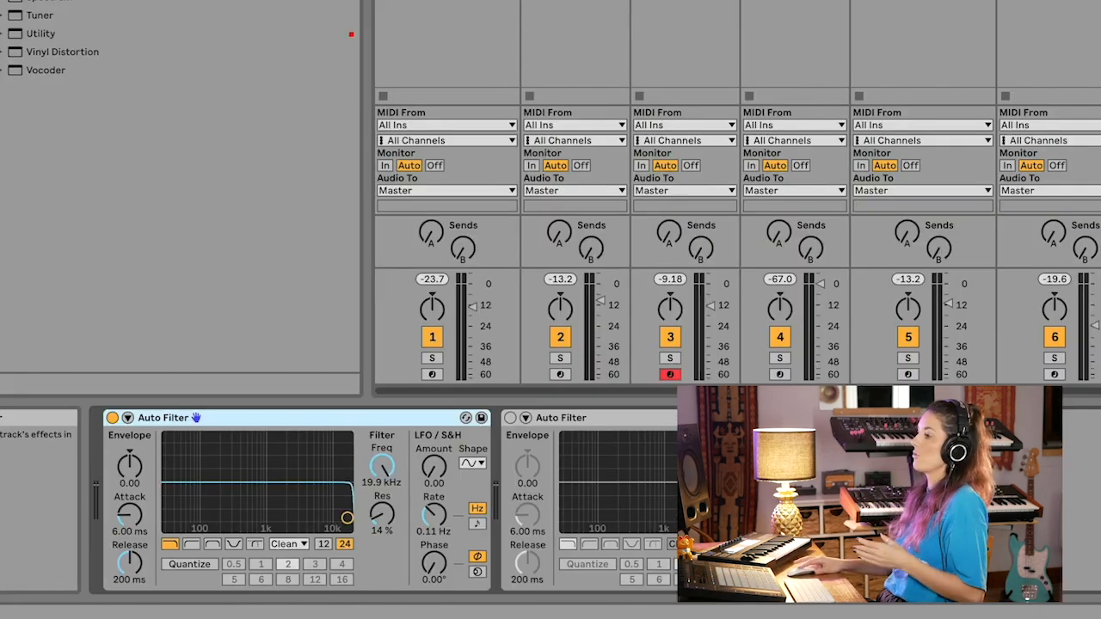
pyautogui.moveTo(382, 466)
pyautogui.mouseDown()
pyautogui.moveTo(382, 525)
pyautogui.moveTo(382, 465)
pyautogui.mouseUp()
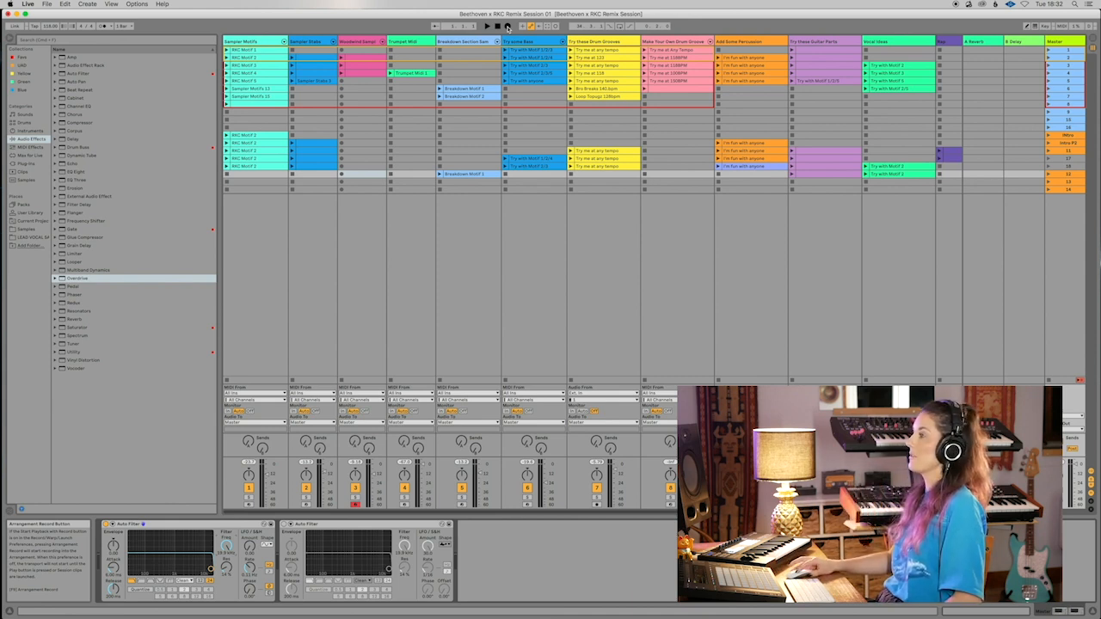
# - Record the scene performance into the arrangement, launching Intro, Intro #2 and scene 11 in turn
pyautogui.click(1048, 135)
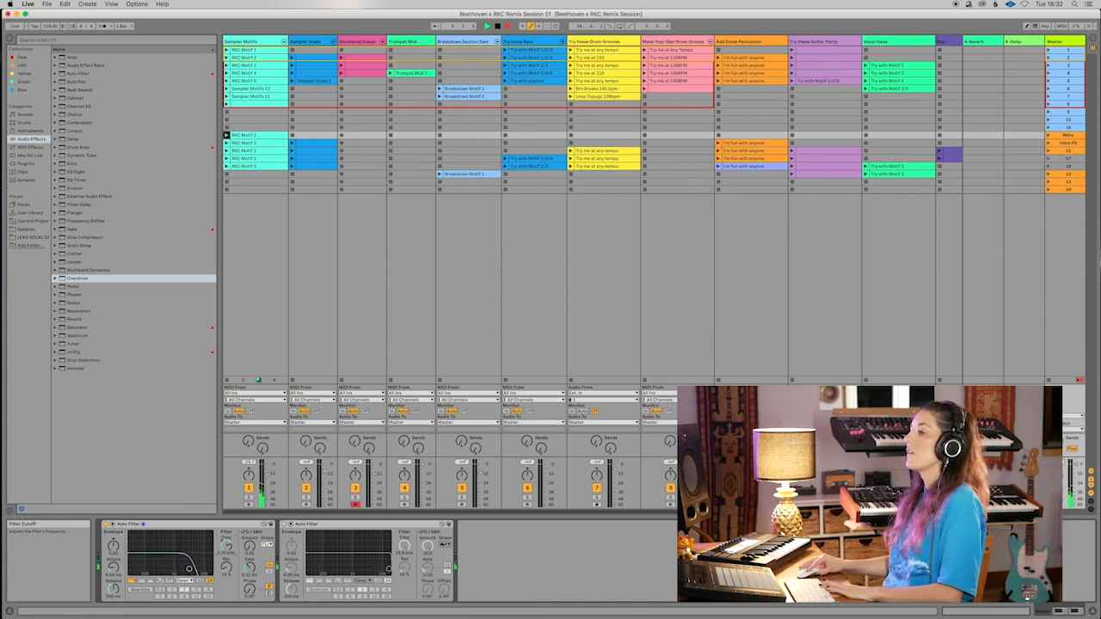
pyautogui.click(1048, 143)
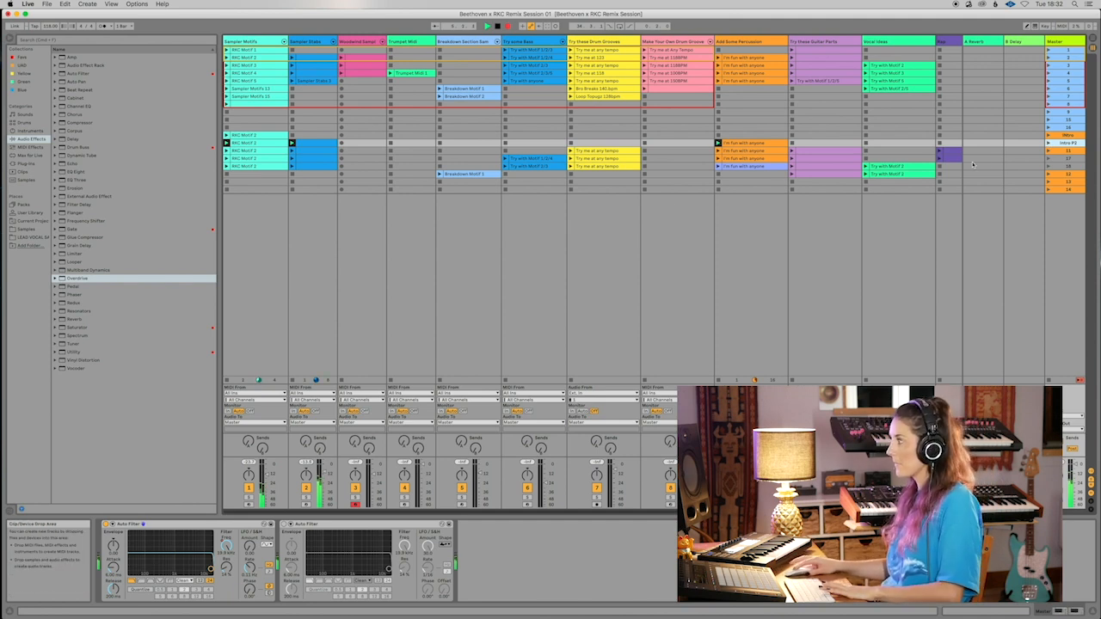
pyautogui.click(1073, 152)
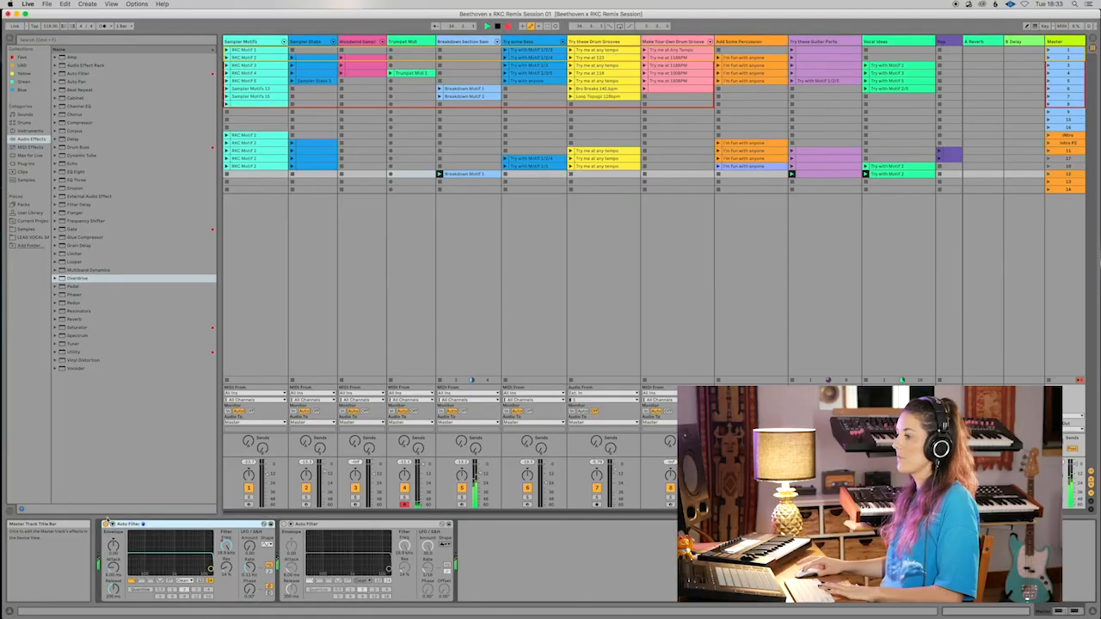
# - While recording, adjust both master Auto Filter frequencies during the breakdown, then launch scene 13 followed by the full scene above scene 12
pyautogui.moveTo(226, 546)
pyautogui.mouseDown()
pyautogui.moveTo(226, 577)
pyautogui.moveTo(226, 551)
pyautogui.mouseUp()
pyautogui.moveTo(404, 546)
pyautogui.mouseDown()
pyautogui.moveTo(404, 564)
pyautogui.moveTo(403, 546)
pyautogui.mouseUp()
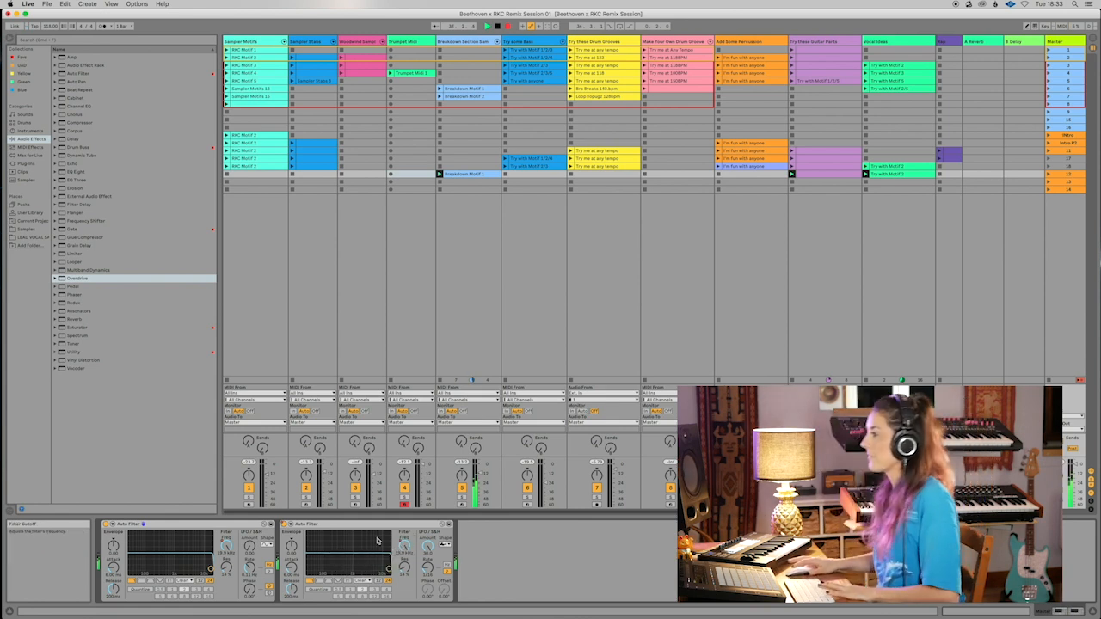
pyautogui.click(1048, 182)
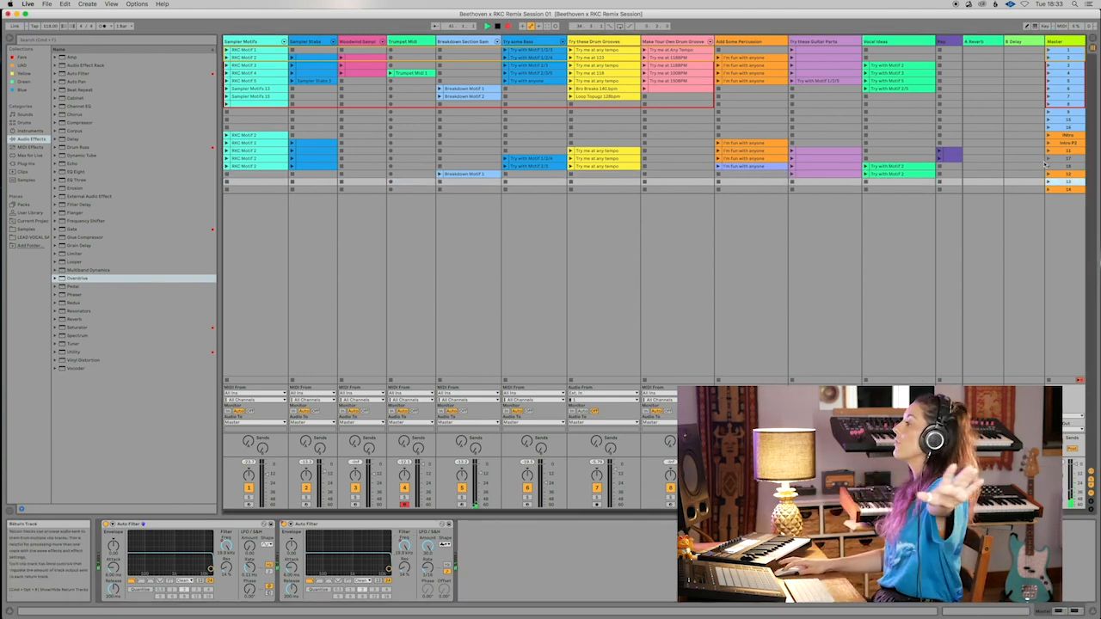
pyautogui.click(1048, 166)
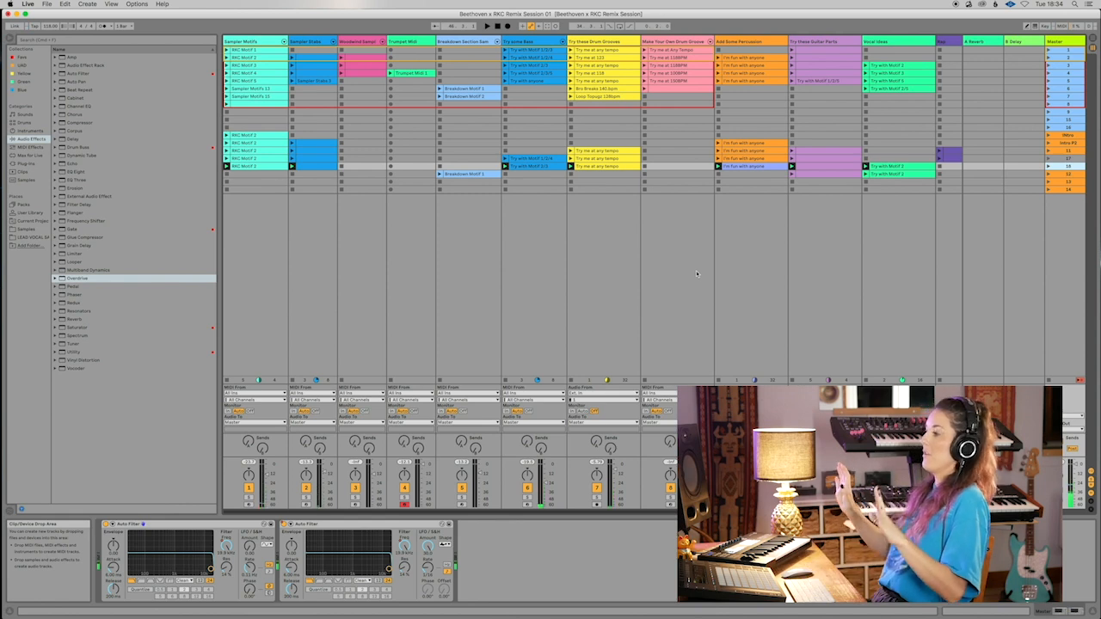
# - Return all tracks to playback of the recorded arrangement in Arrangement View and fold the Orchestra group
pyautogui.press('Tab')
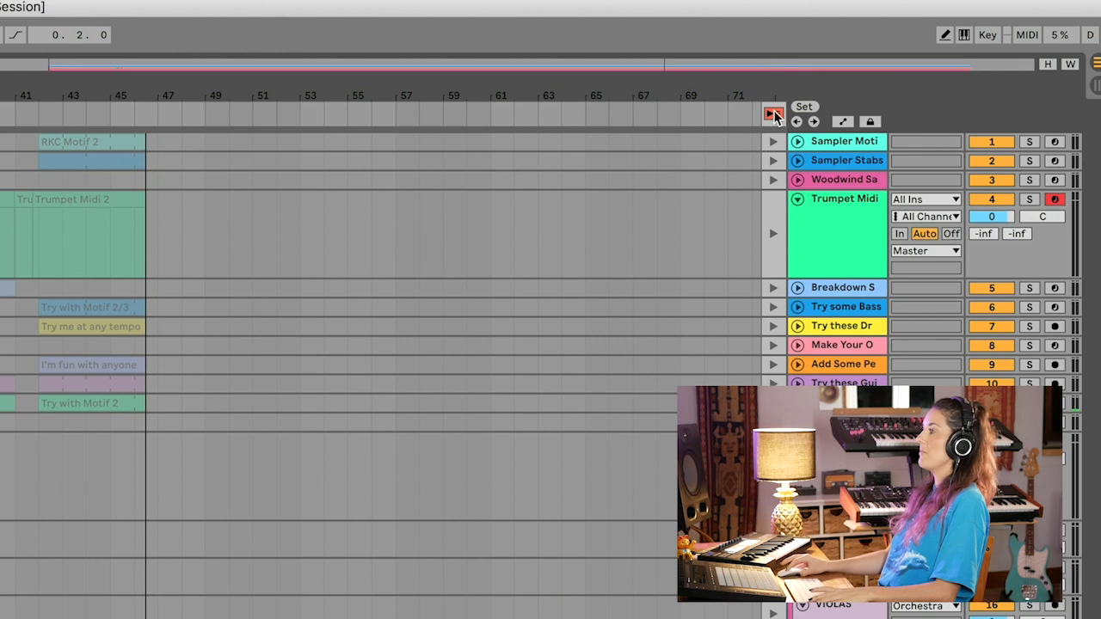
pyautogui.click(773, 114)
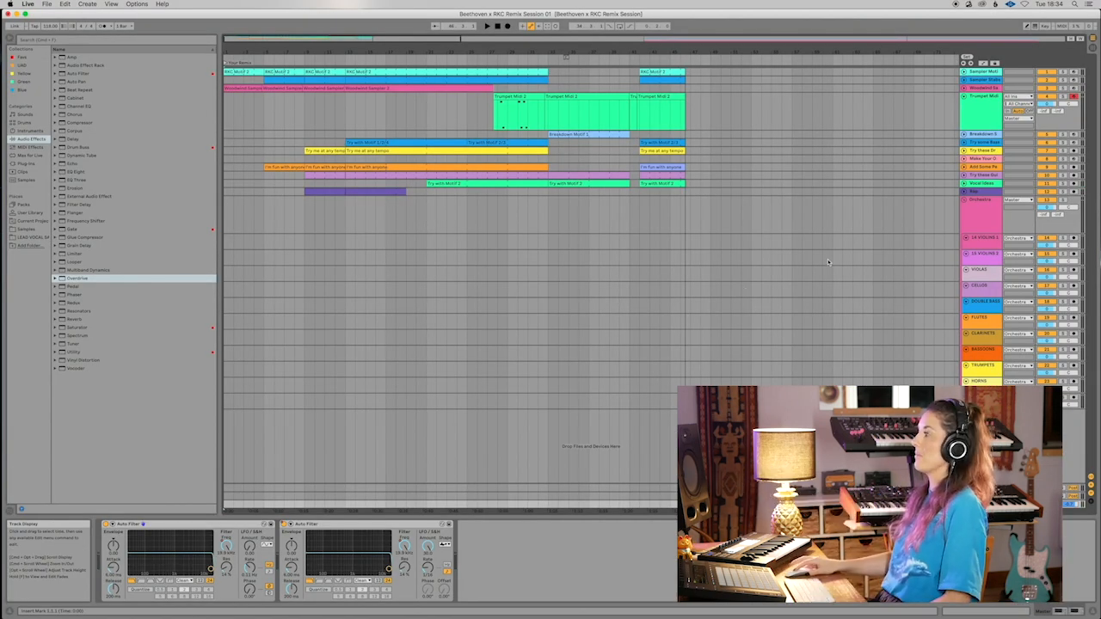
pyautogui.click(972, 211)
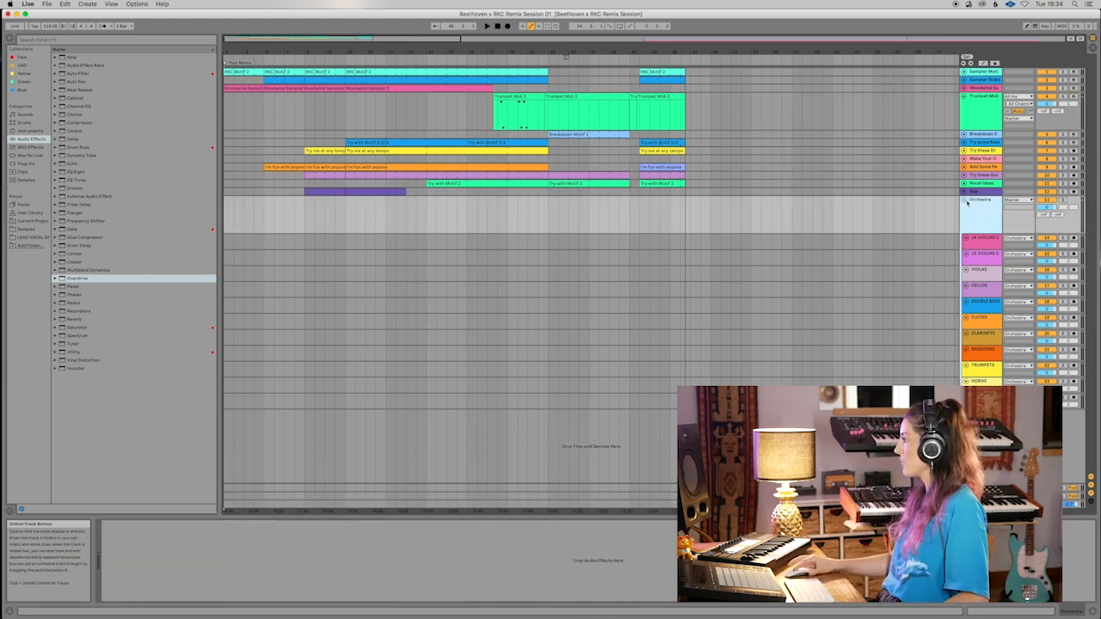
pyautogui.click(965, 200)
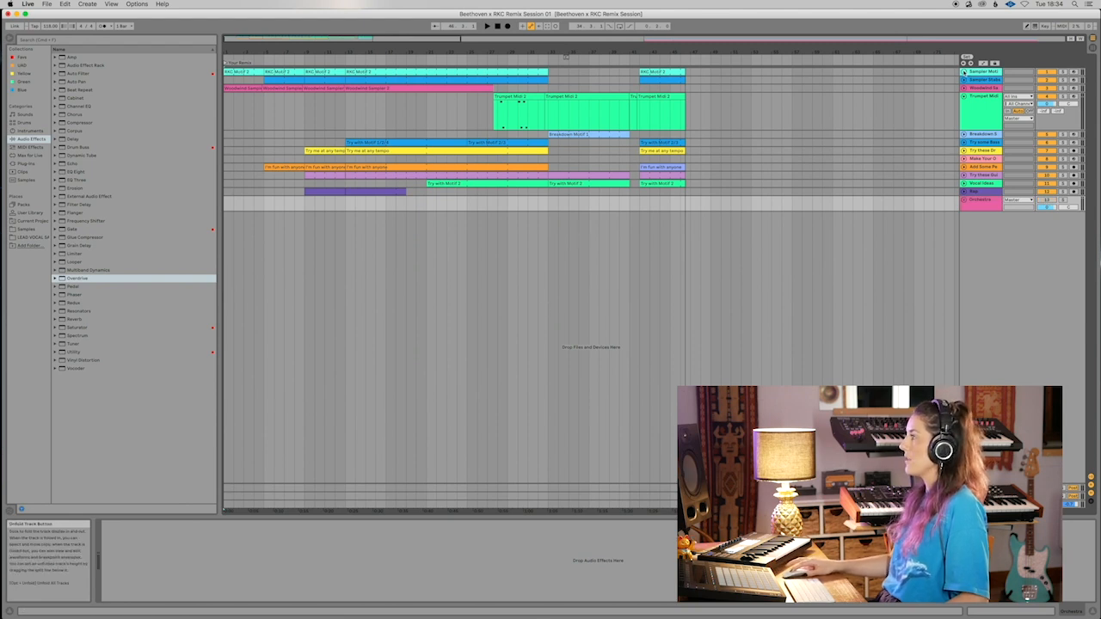
# - Unfold the arrangement's motif, stabs, woodwind, bass, percussion, guitar and vocal tracks to show their clip contents
pyautogui.click(965, 72)
pyautogui.click(964, 110)
pyautogui.click(964, 148)
pyautogui.click(964, 186)
pyautogui.keyDown('alt'); pyautogui.click(966, 186); pyautogui.keyUp('alt')
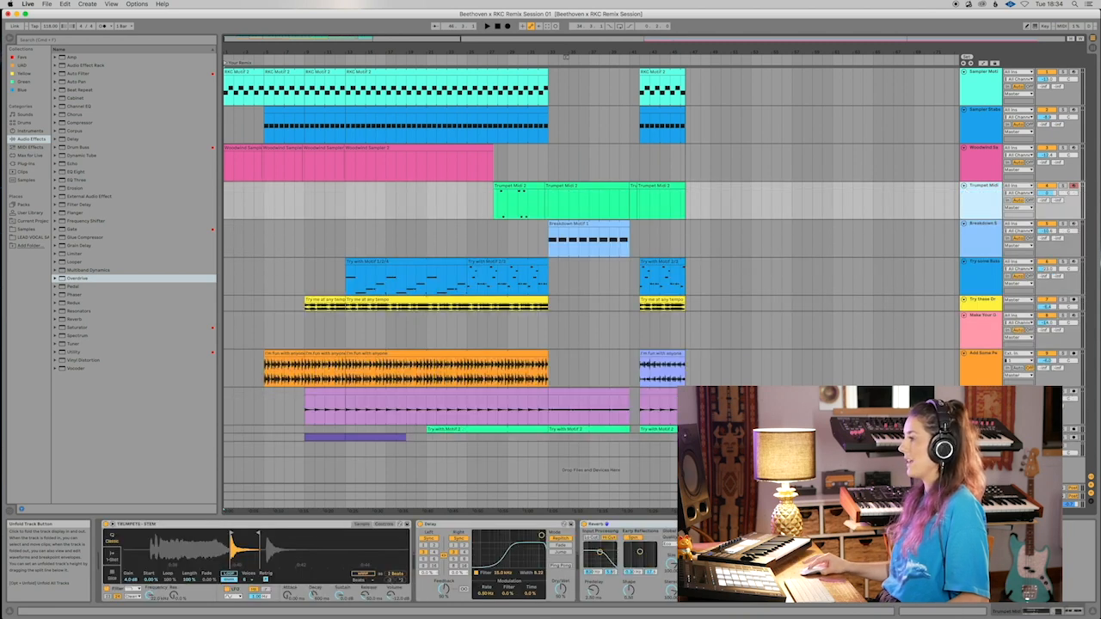
pyautogui.click(964, 429)
pyautogui.scroll(-2, 964, 429)
pyautogui.scroll(1, 675, 295)
pyautogui.scroll(1, 675, 296)
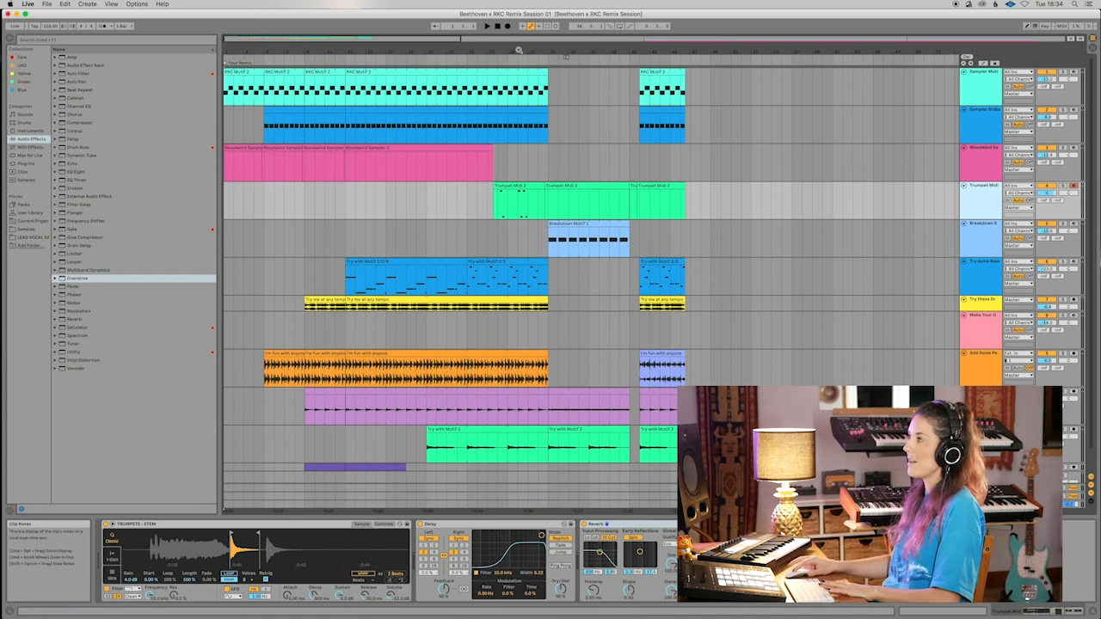
# - Audition the Sampler Stabs entry at bar 5, then try removing its first clip and undo the removal
pyautogui.click(284, 111)
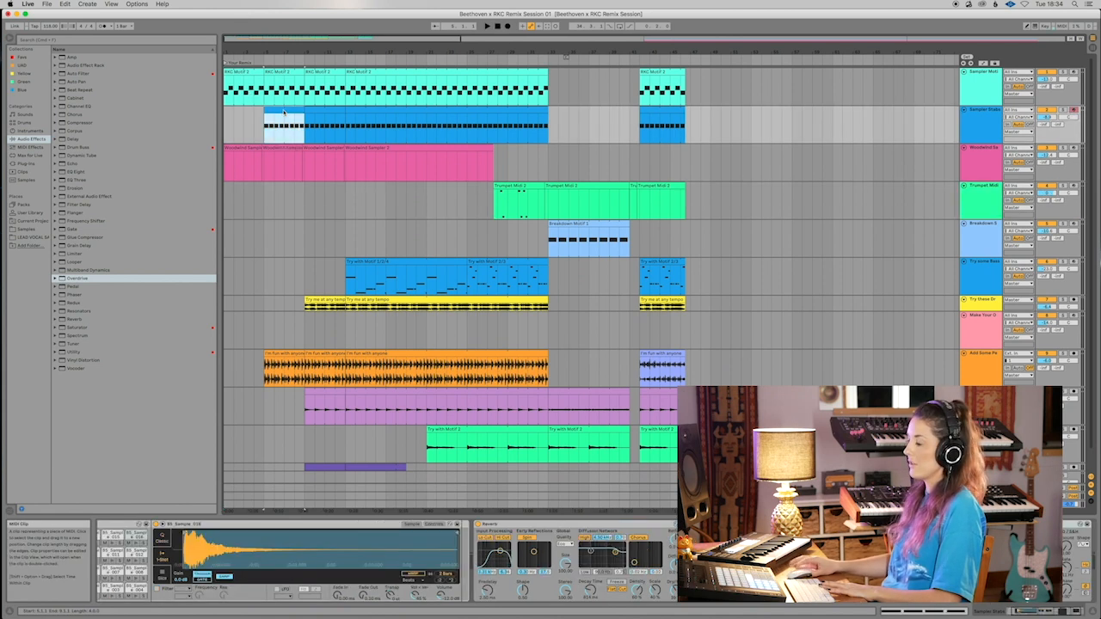
pyautogui.press('space')
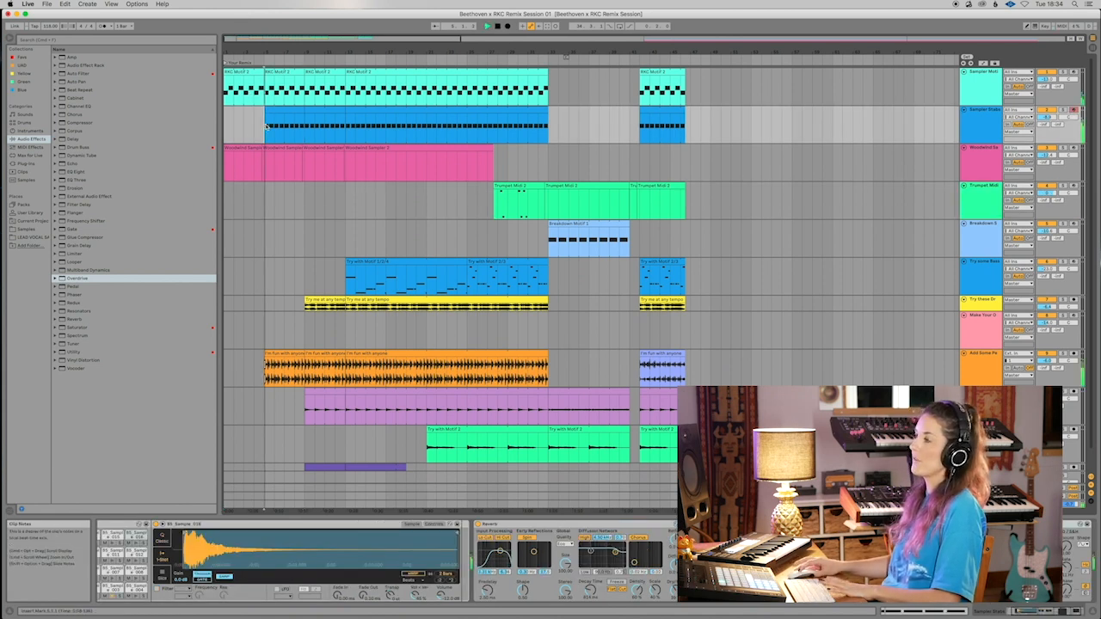
pyautogui.click(288, 112)
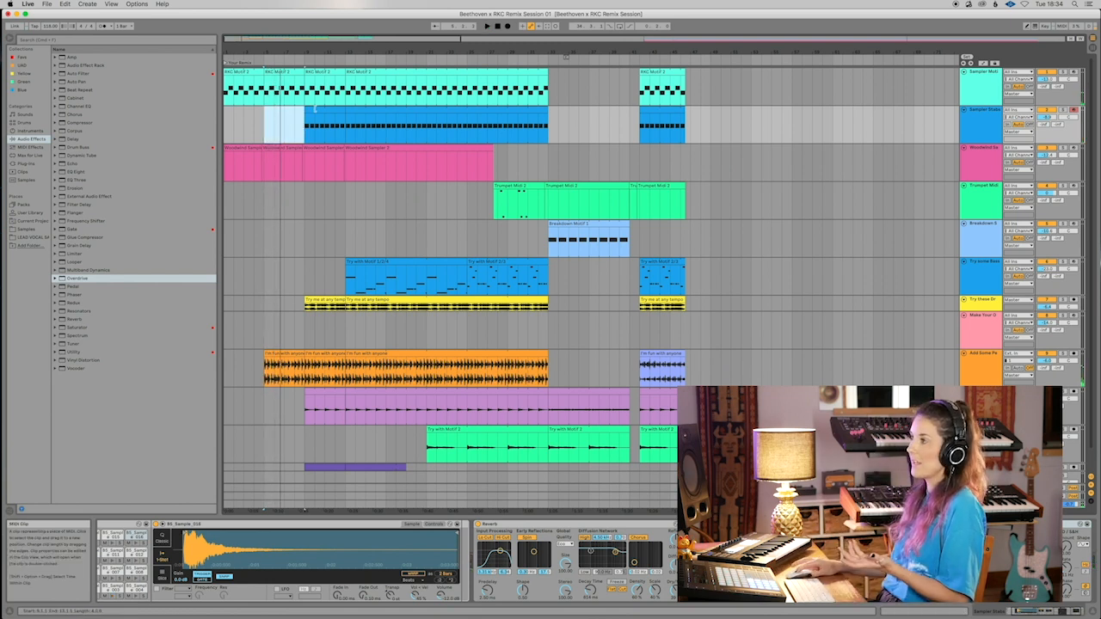
pyautogui.moveTo(288, 112); pyautogui.dragTo(329, 112)
pyautogui.press('super+z')
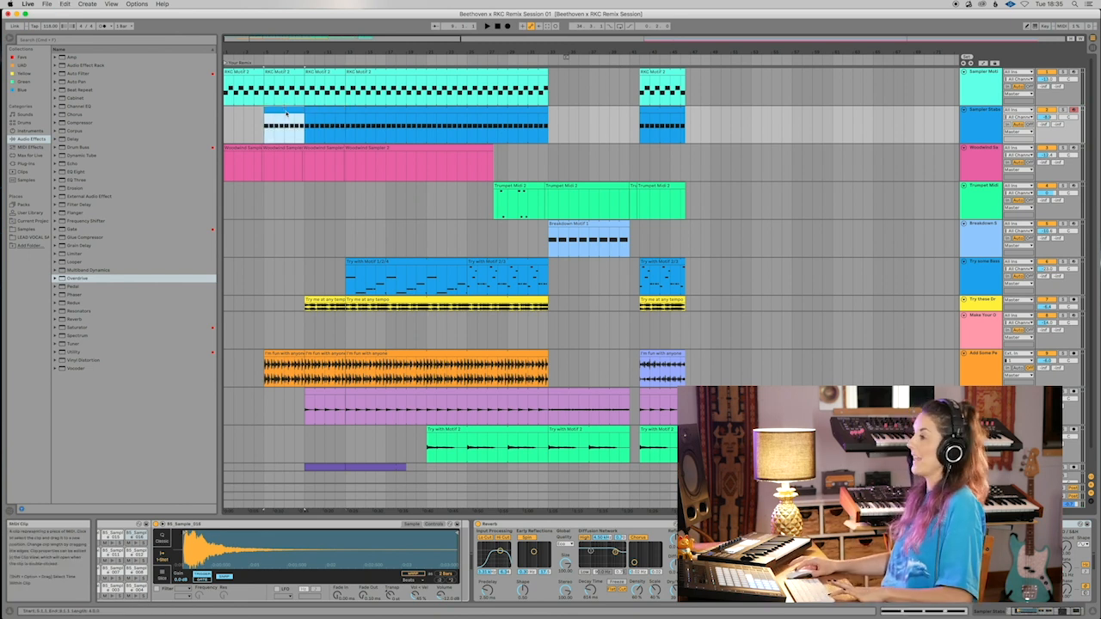
# - Copy the Sampler Stabs clip from bar 5 to bar 1 and play the new opening
pyautogui.moveTo(287, 114); pyautogui.dragTo(242, 118)
pyautogui.press('space')
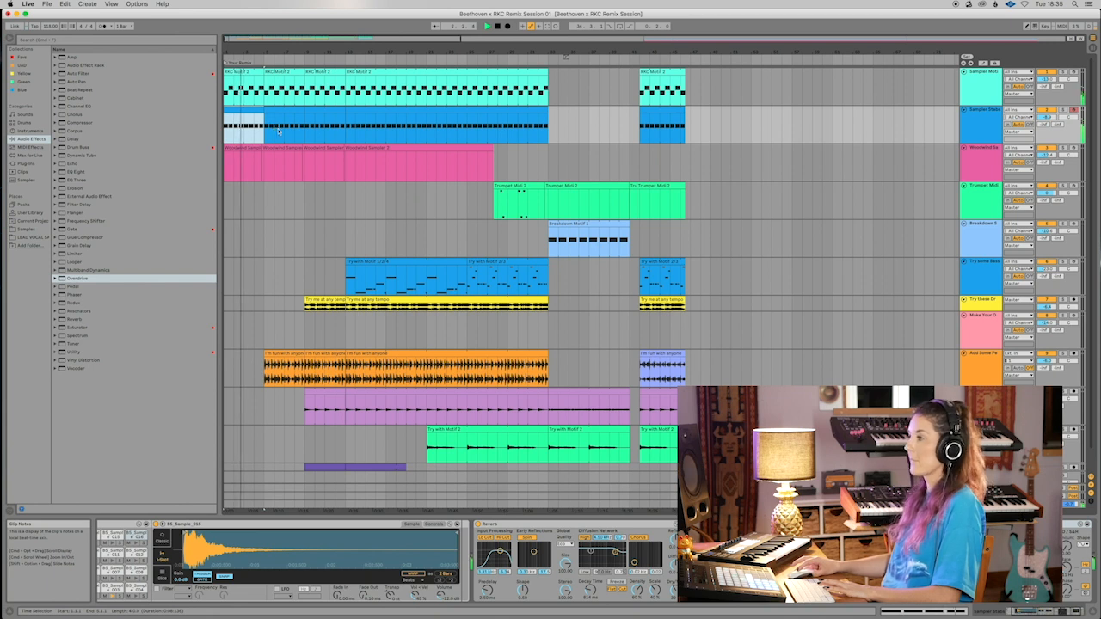
pyautogui.press('space')
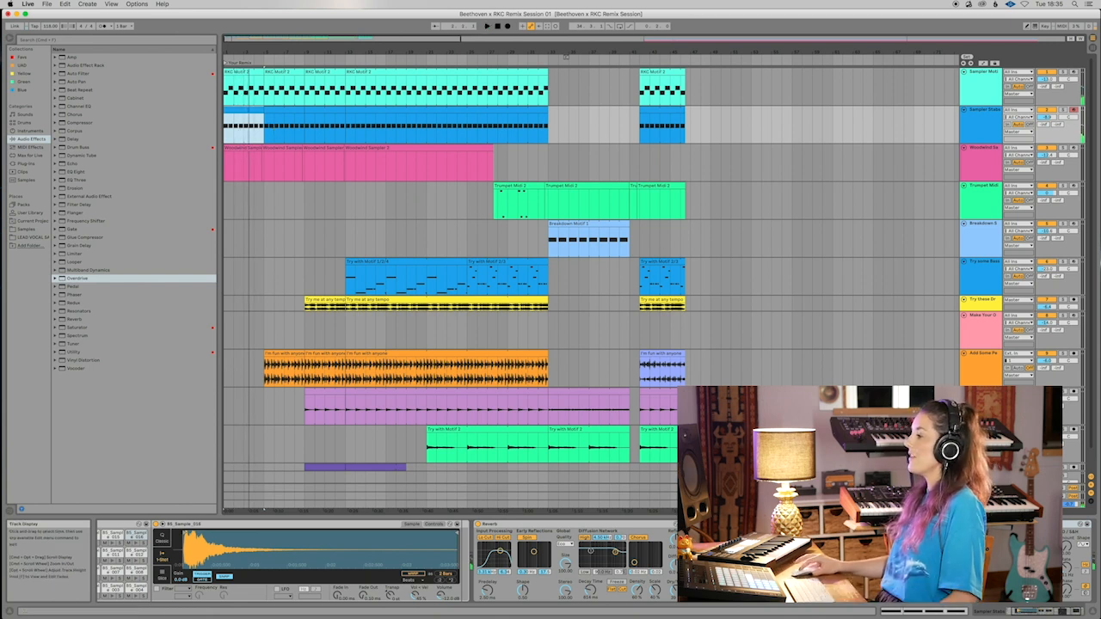
# - Display the master track's Auto Filter frequency automation across the arrangement's opening bars
pyautogui.click(981, 504)
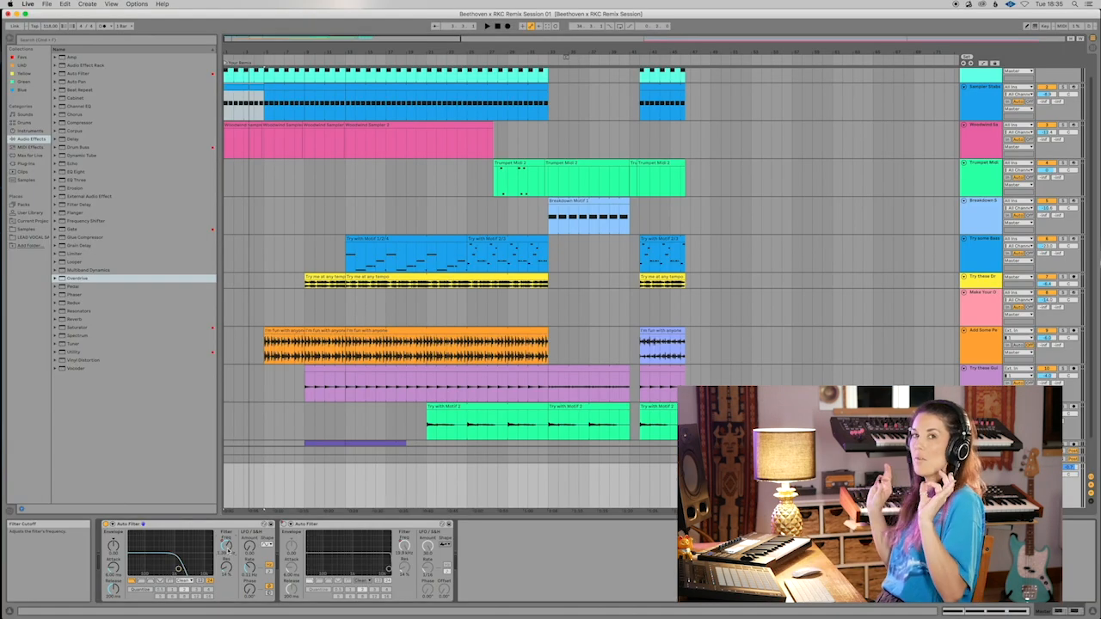
pyautogui.press('a')
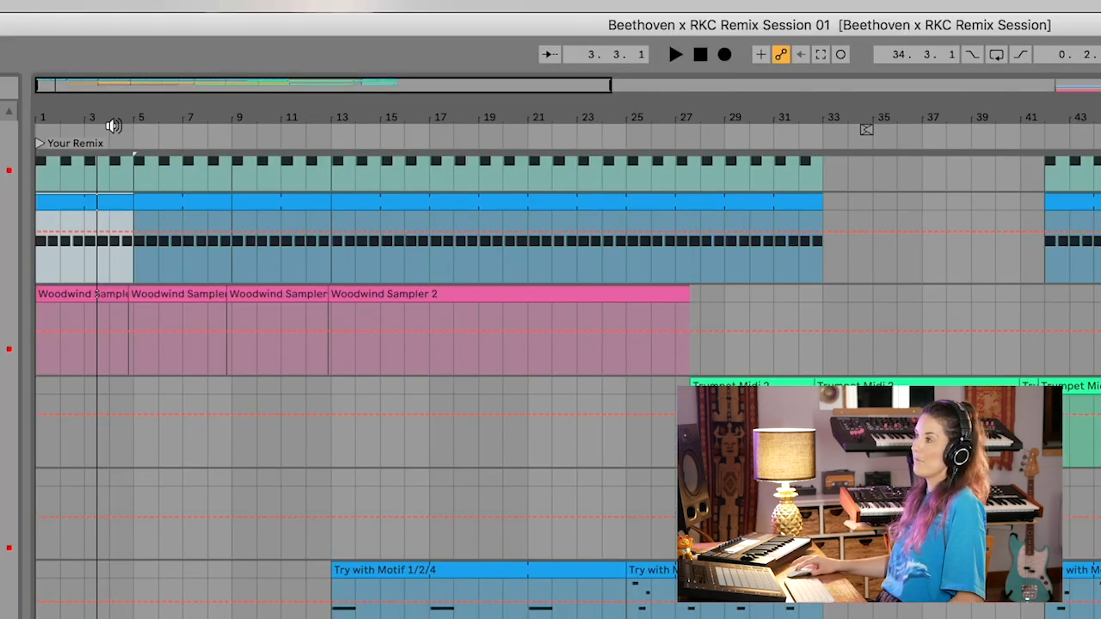
pyautogui.moveTo(243, 49); pyautogui.dragTo(244, 91)
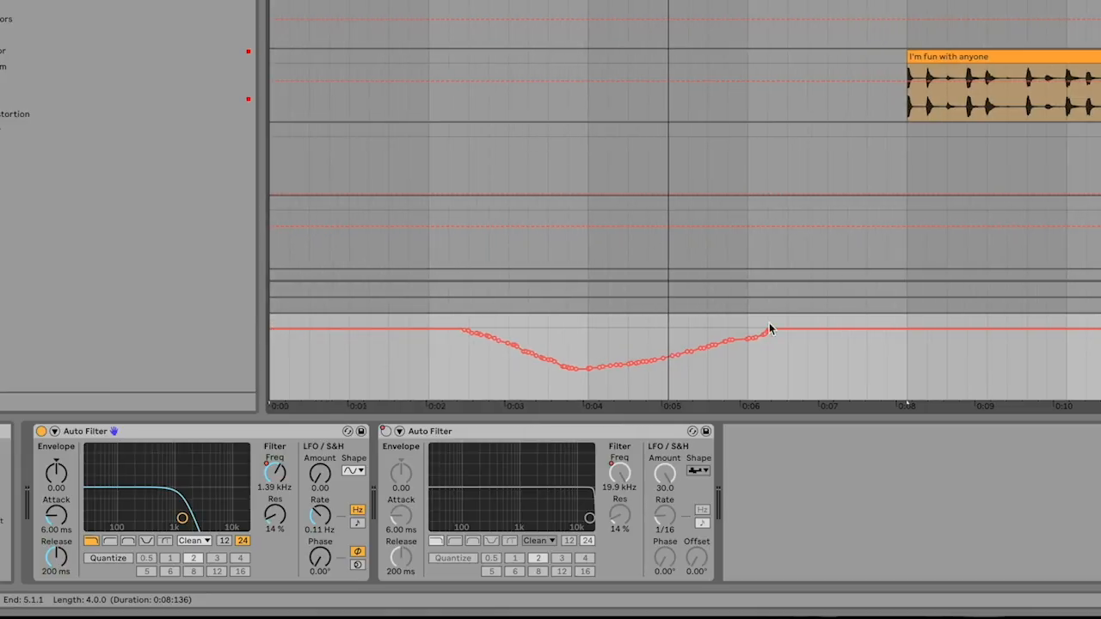
# - Reshape the master's Auto Filter frequency automation into a steady rise from low at bar 1 to bar 4, and play it
pyautogui.moveTo(576, 369)
pyautogui.mouseDown()
pyautogui.moveTo(786, 327)
pyautogui.moveTo(747, 330)
pyautogui.mouseUp()
pyautogui.moveTo(476, 334); pyautogui.dragTo(289, 389)
pyautogui.moveTo(478, 336); pyautogui.dragTo(748, 336)
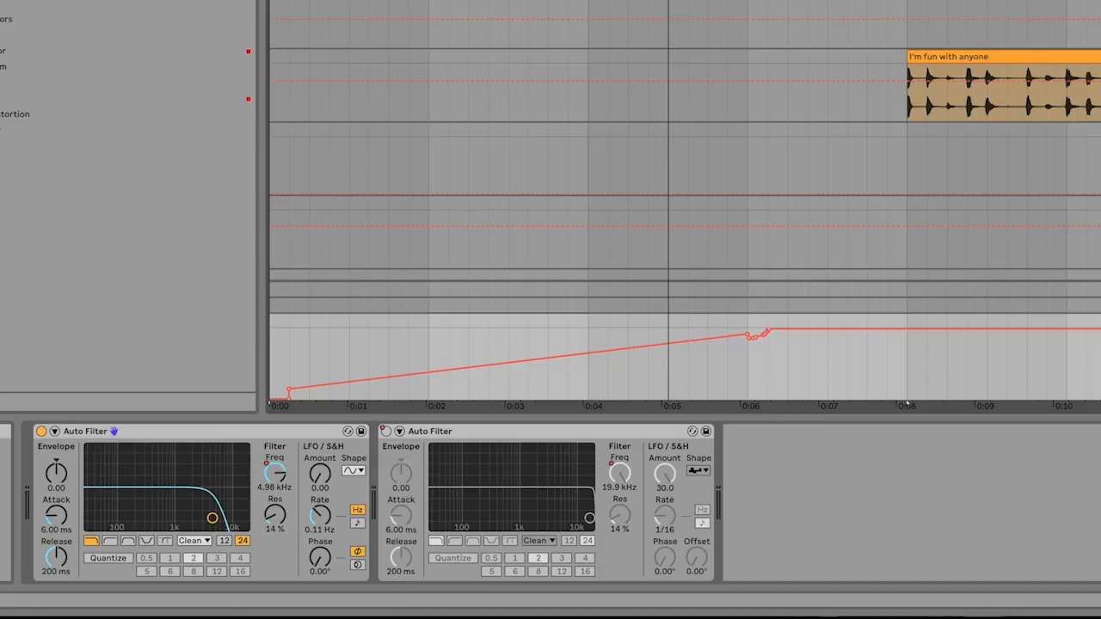
pyautogui.press('space')
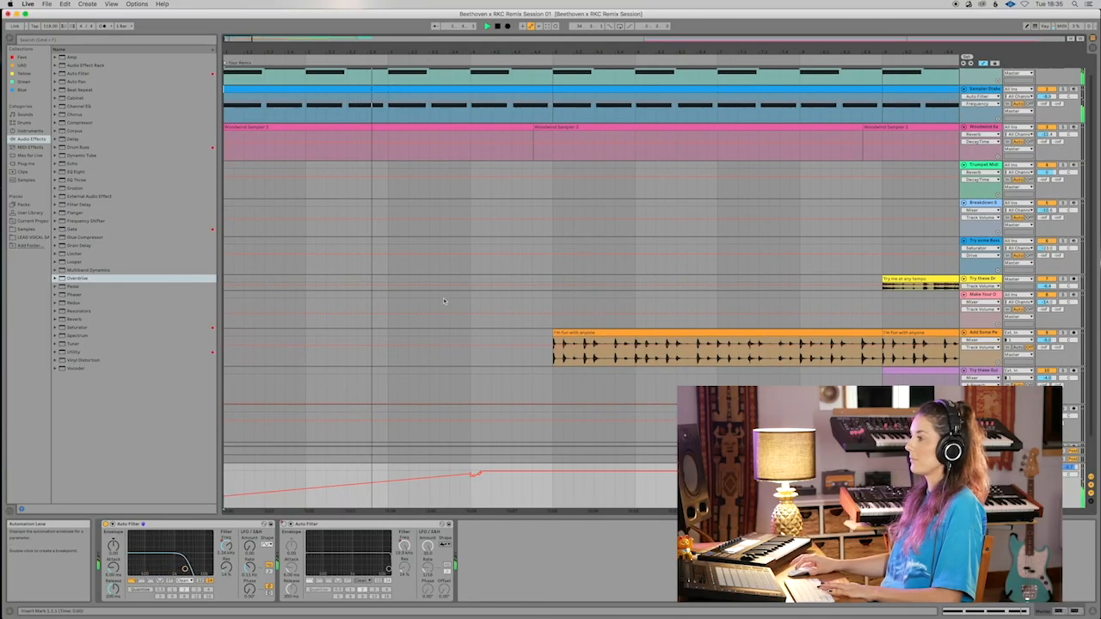
# - Smooth out the leftover dip in the master filter ramp so it opens fully at bar 9, and listen on
pyautogui.scroll(1, 444, 301)
pyautogui.hscroll(1, 452, 475)
pyautogui.moveTo(452, 475); pyautogui.dragTo(538, 479)
pyautogui.hscroll(4, 557, 484)
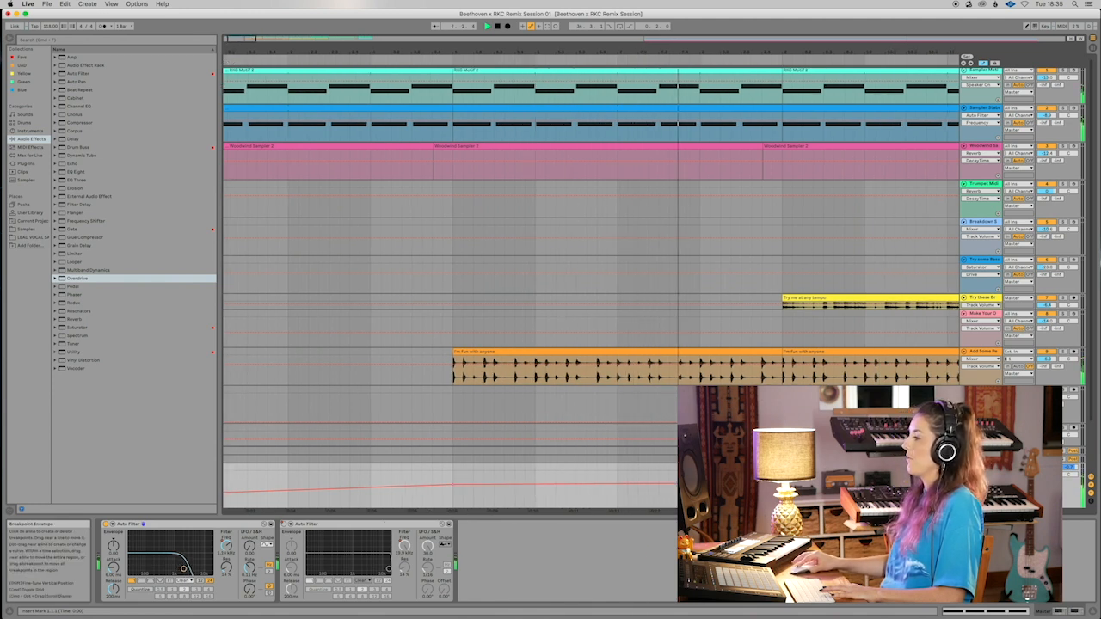
pyautogui.hscroll(10, 593, 258)
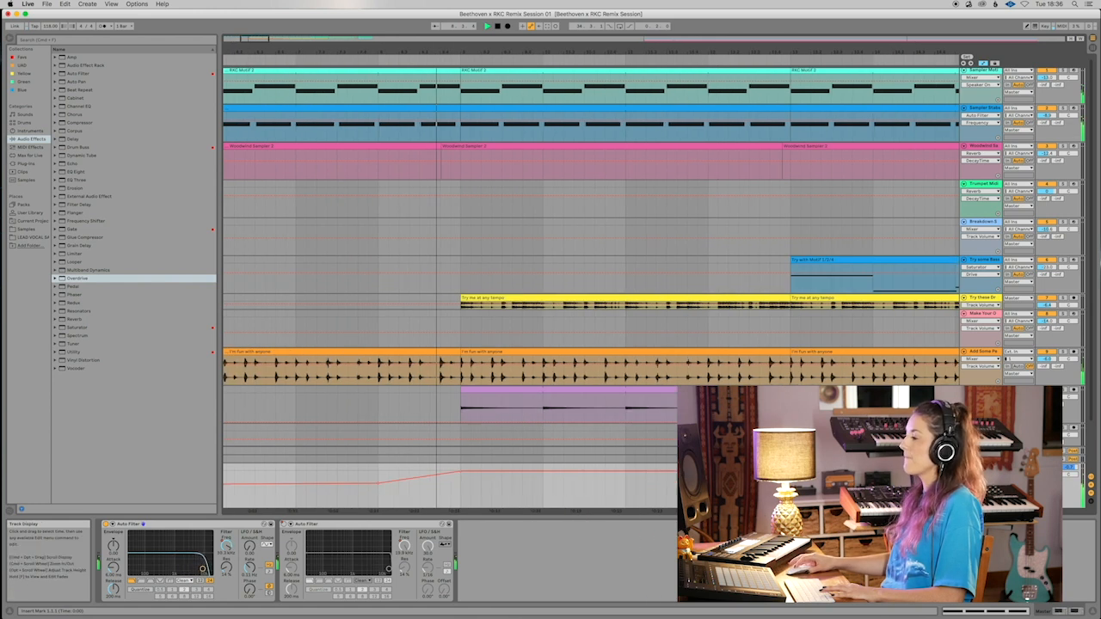
pyautogui.scroll(-3, 541, 289)
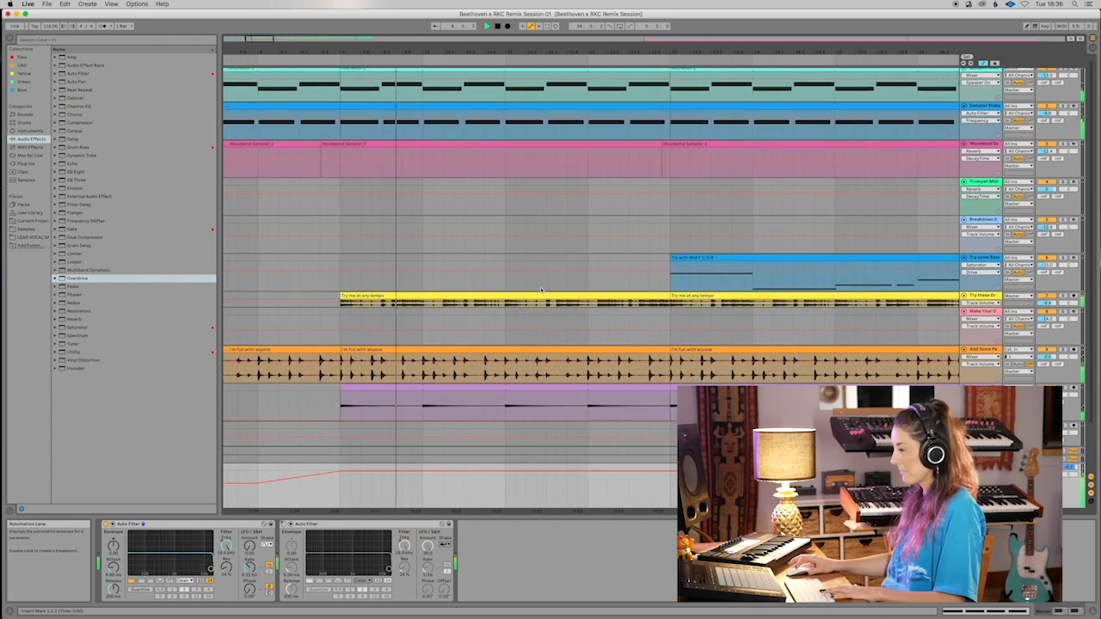
# - Stop playback and delete the rap vocal clip that starts at bar 9
pyautogui.press('space')
pyautogui.click(964, 407)
pyautogui.scroll(-2, 854, 360)
pyautogui.click(496, 378)
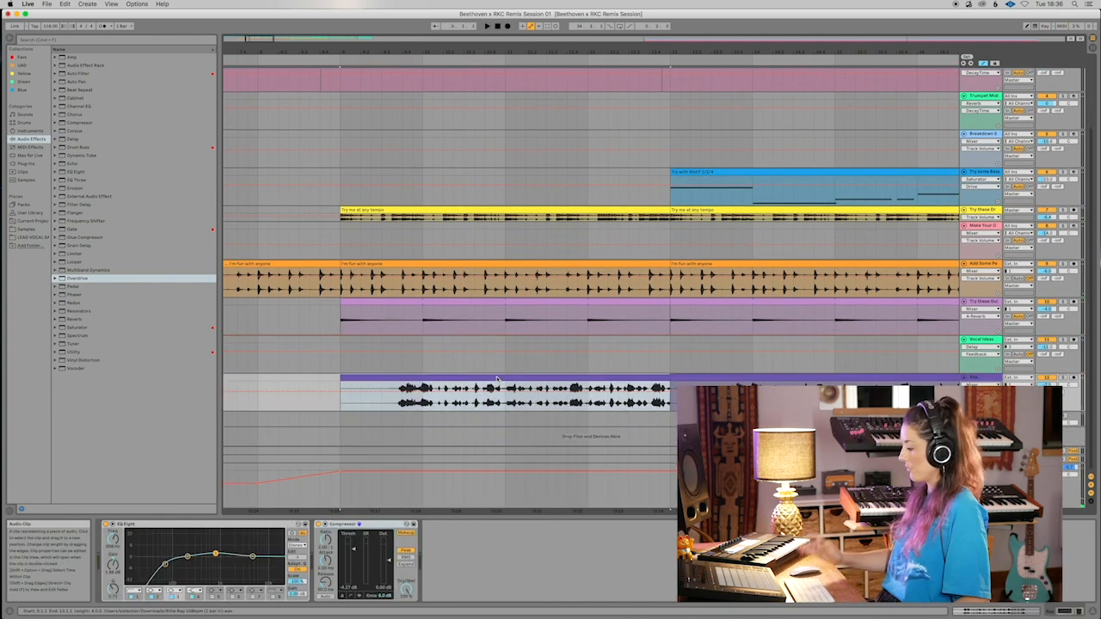
pyautogui.press('Delete')
# - Play the arrangement from bar 9, then fit all tracks and clips in view to review the song structure
pyautogui.click(343, 366)
pyautogui.press('space')
pyautogui.moveTo(549, 50); pyautogui.dragTo(516, 12)
pyautogui.press('space')
pyautogui.click(1071, 38)
pyautogui.click(1081, 38)
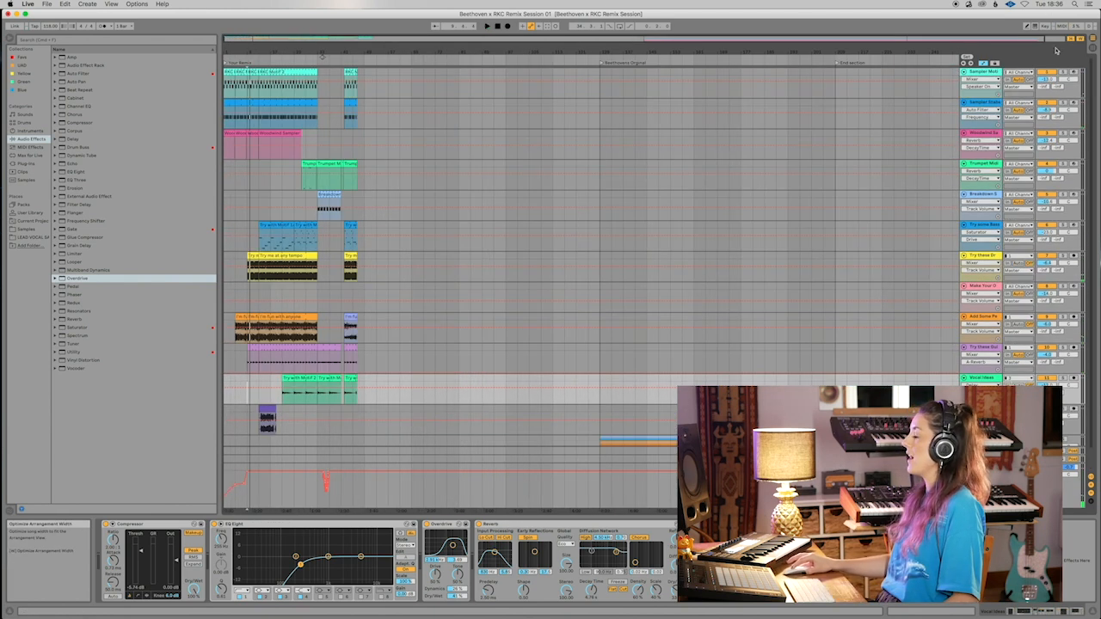
pyautogui.moveTo(284, 51); pyautogui.dragTo(282, 121)
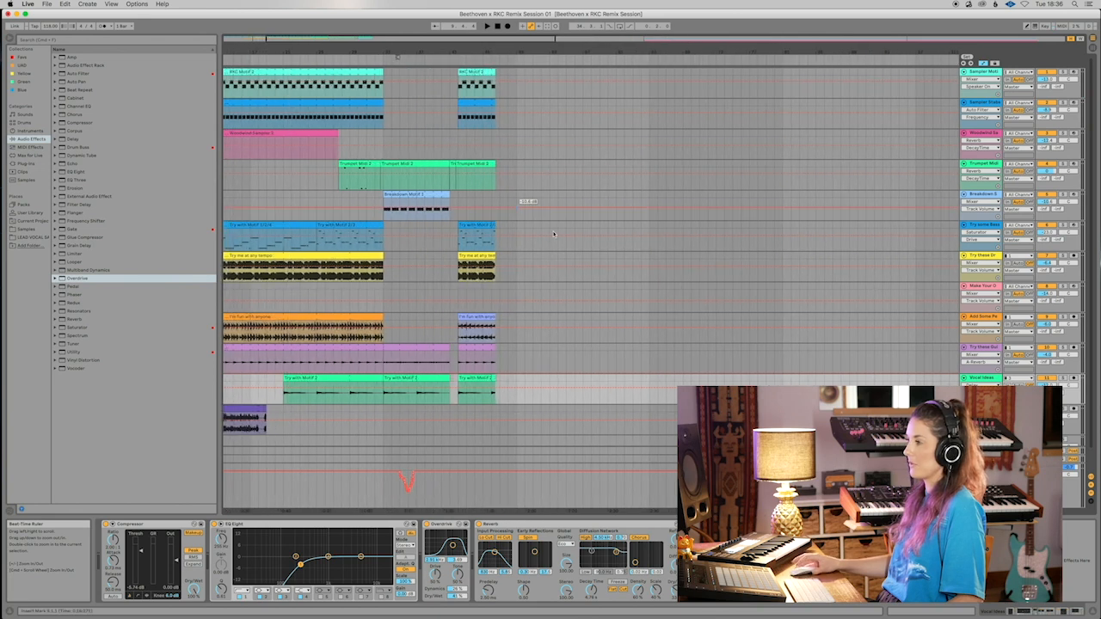
pyautogui.hscroll(-3, 553, 233)
pyautogui.scroll(-1, 588, 250)
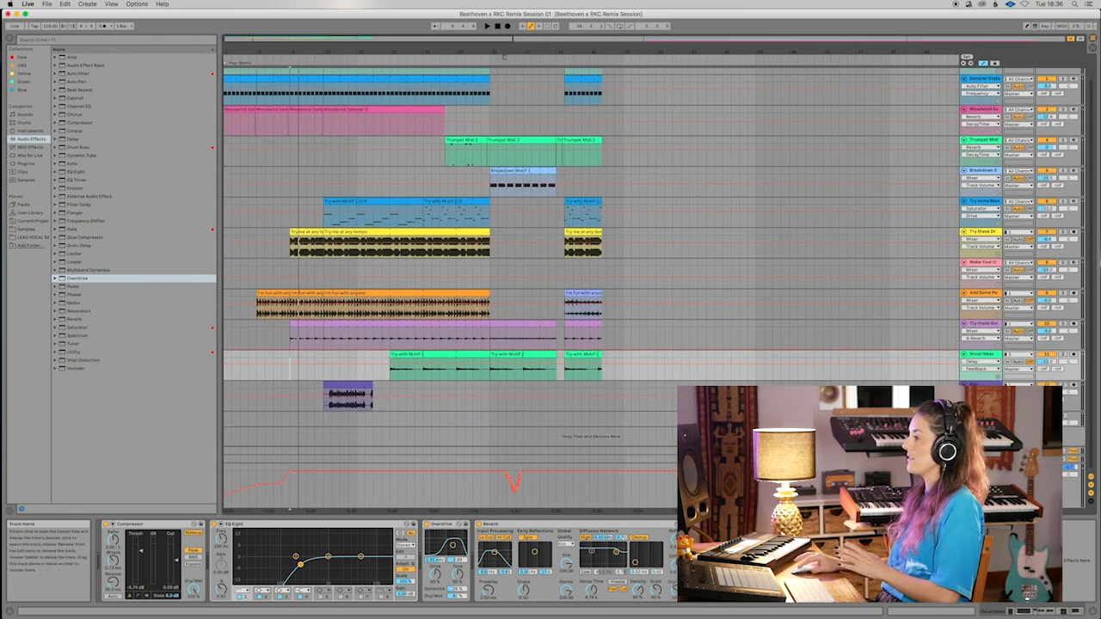
# - Unfold the Orchestra group and delete all its tracks' clips from bar 121 onward
pyautogui.click(982, 416)
pyautogui.click(964, 416)
pyautogui.scroll(-5, 874, 381)
pyautogui.hscroll(5, 874, 381)
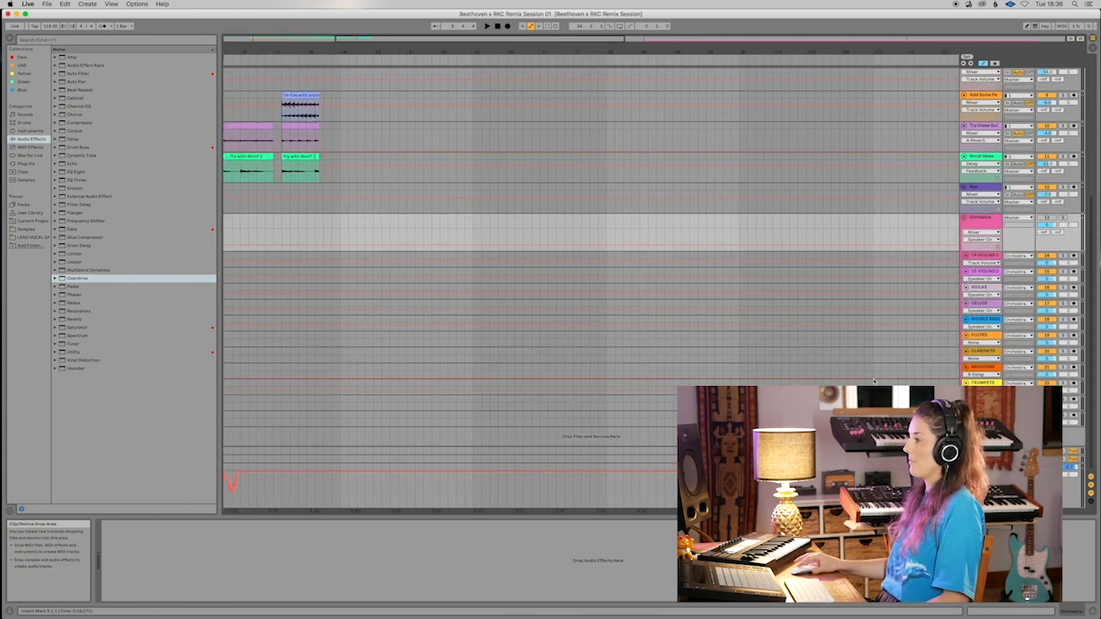
pyautogui.hscroll(10, 874, 381)
pyautogui.moveTo(756, 48); pyautogui.dragTo(758, 26)
pyautogui.moveTo(569, 228); pyautogui.dragTo(946, 420)
pyautogui.press('Delete')
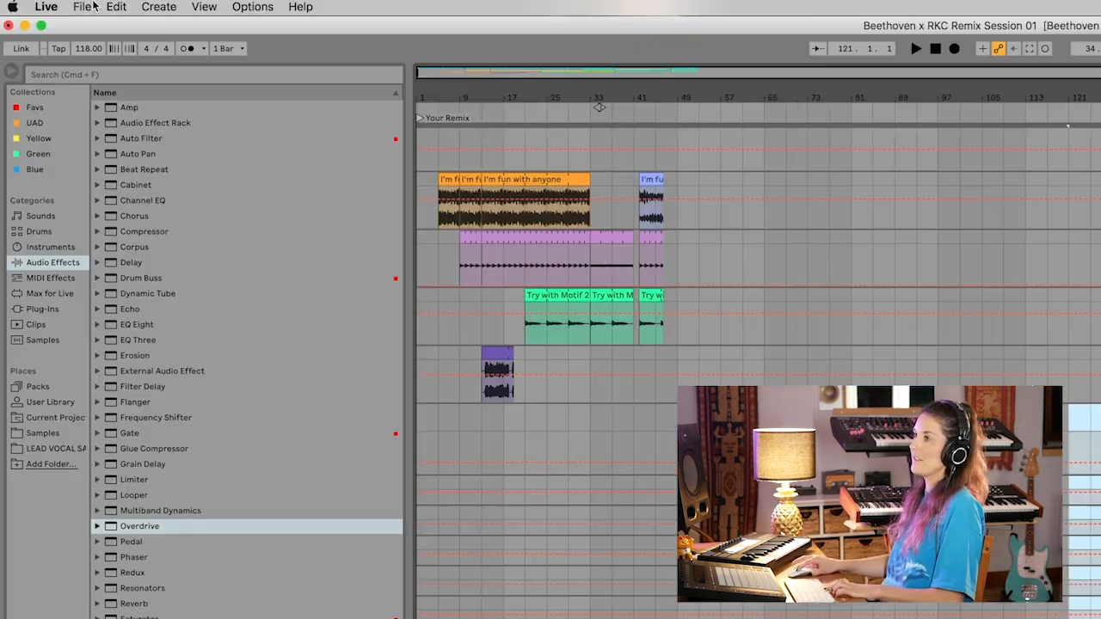
# - Save the Live set under the new name "Beethoven x RKC Remix Session 03"
pyautogui.click(49, 4)
pyautogui.click(101, 87)
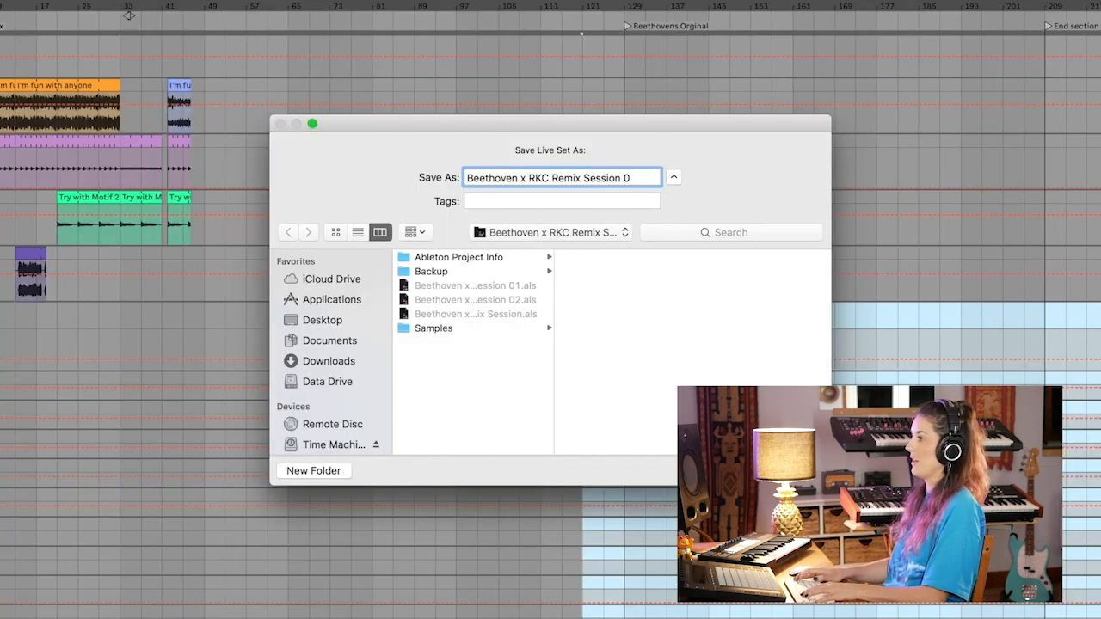
pyautogui.write('3')
pyautogui.press('Return')
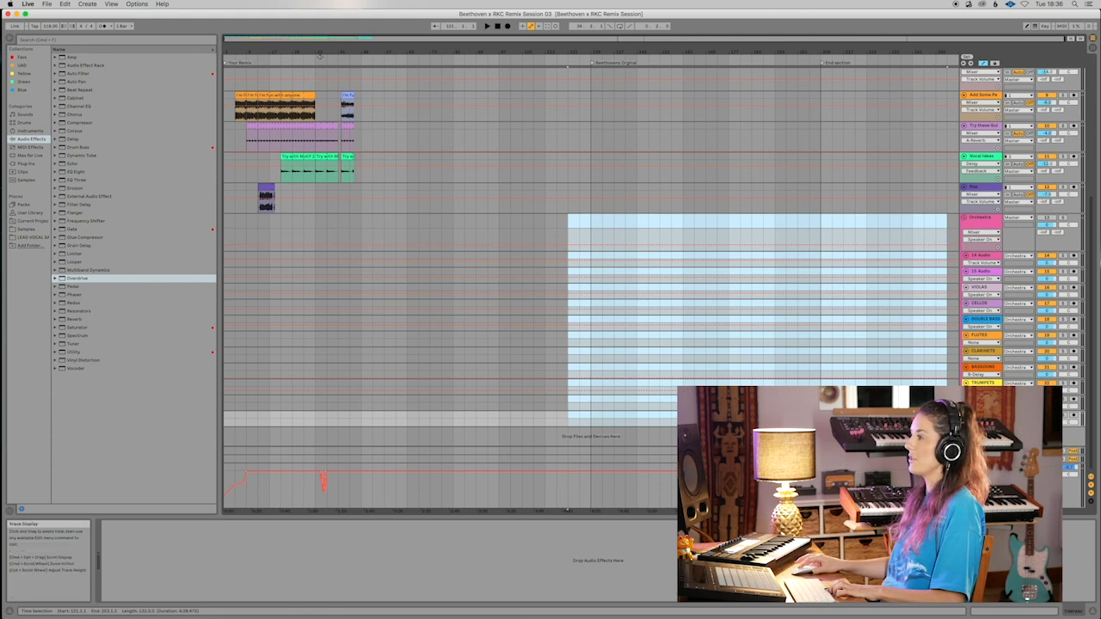
# - Delete the whole Orchestra group track from the arrangement
pyautogui.press('super+z')
pyautogui.moveTo(319, 55); pyautogui.dragTo(372, 55)
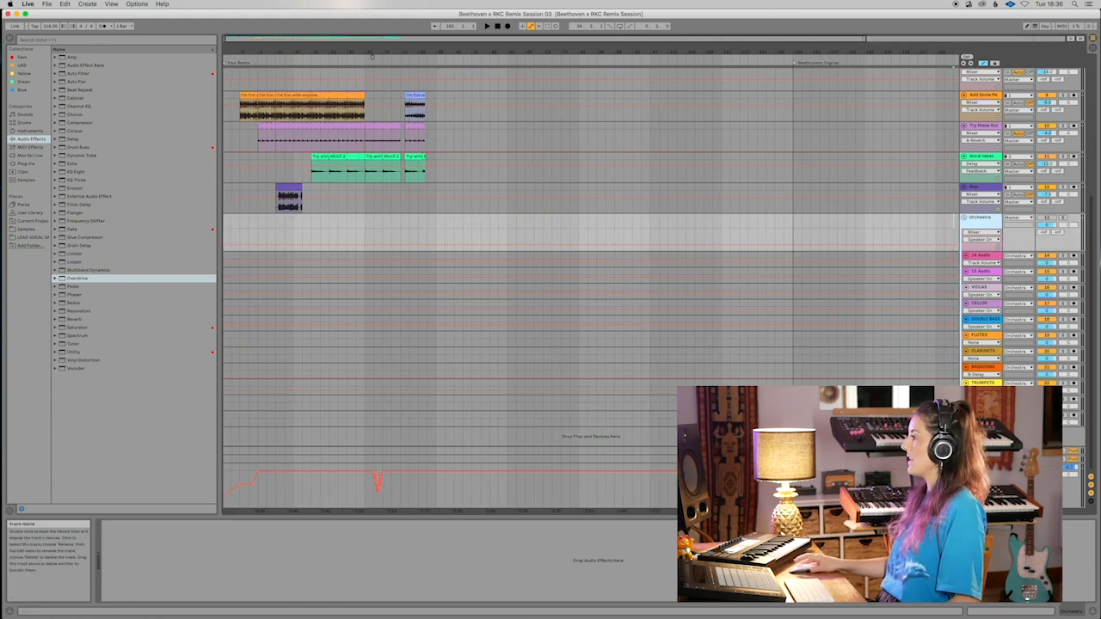
pyautogui.press('Delete')
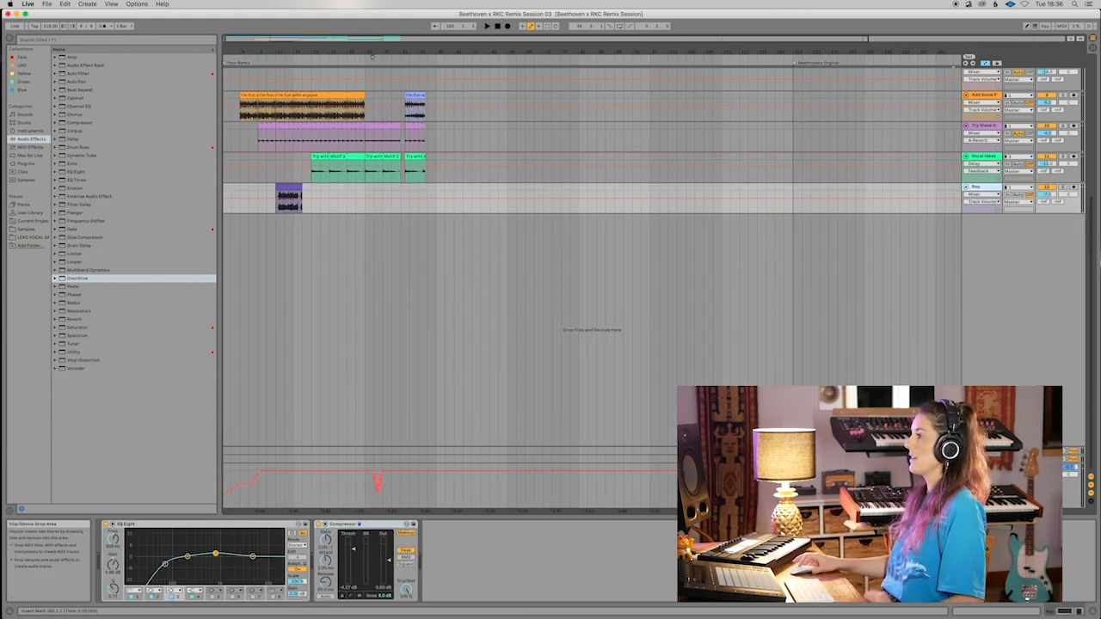
# - Try moving the first Trumpet Midi 2 clip to an earlier position, then undo the move
pyautogui.scroll(5, 372, 57)
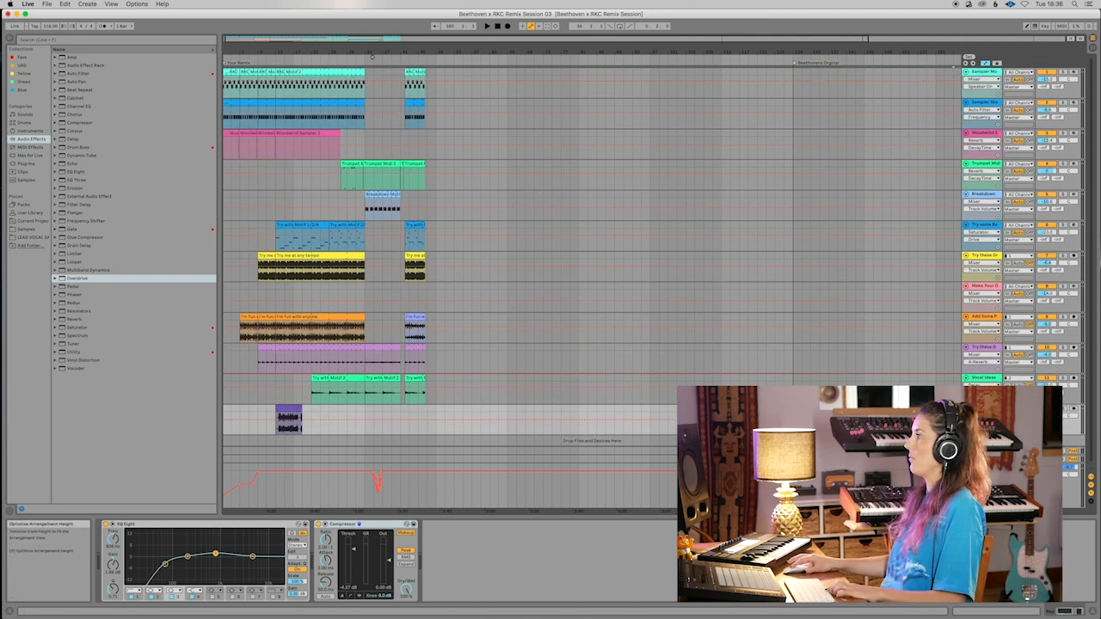
pyautogui.moveTo(372, 54); pyautogui.dragTo(752, 57)
pyautogui.scroll(-1, 578, 388)
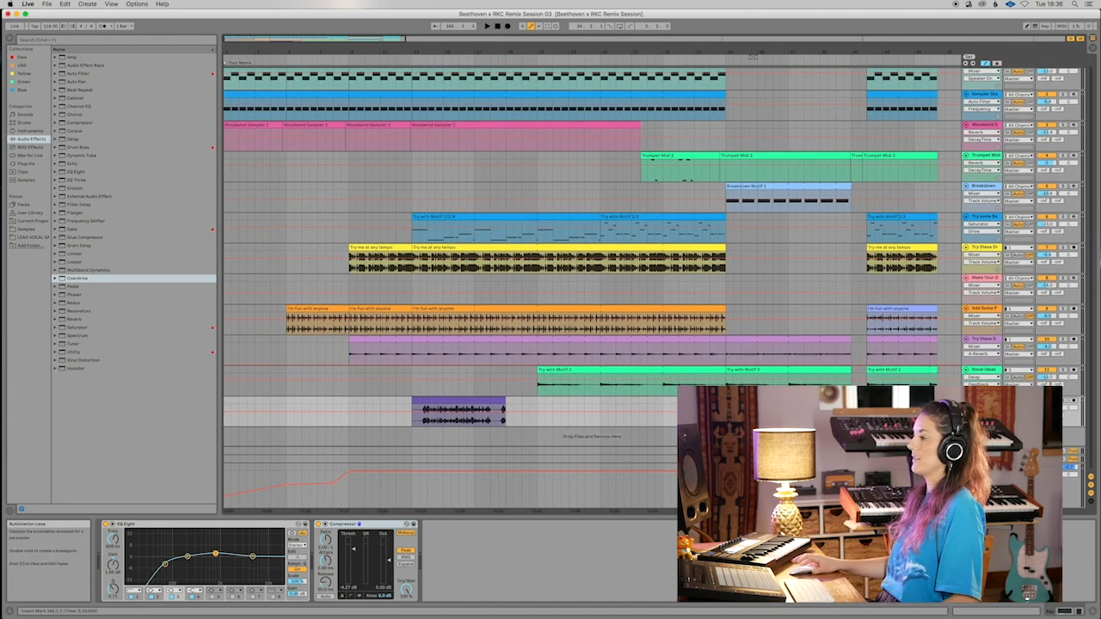
pyautogui.scroll(1, 578, 388)
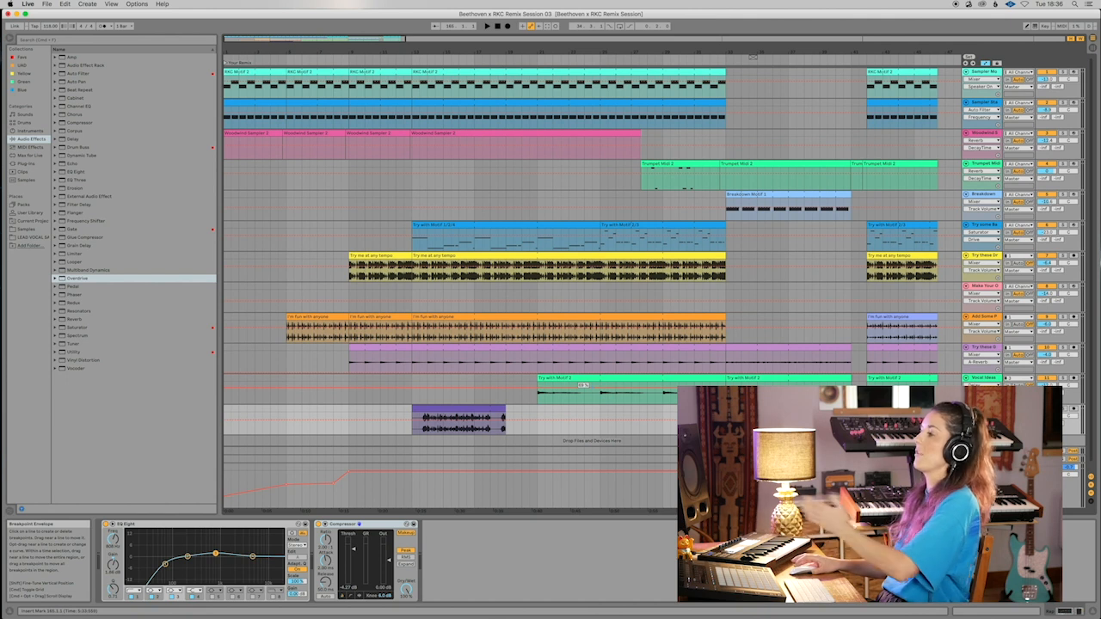
pyautogui.moveTo(680, 177); pyautogui.dragTo(459, 181)
pyautogui.press('super+z')
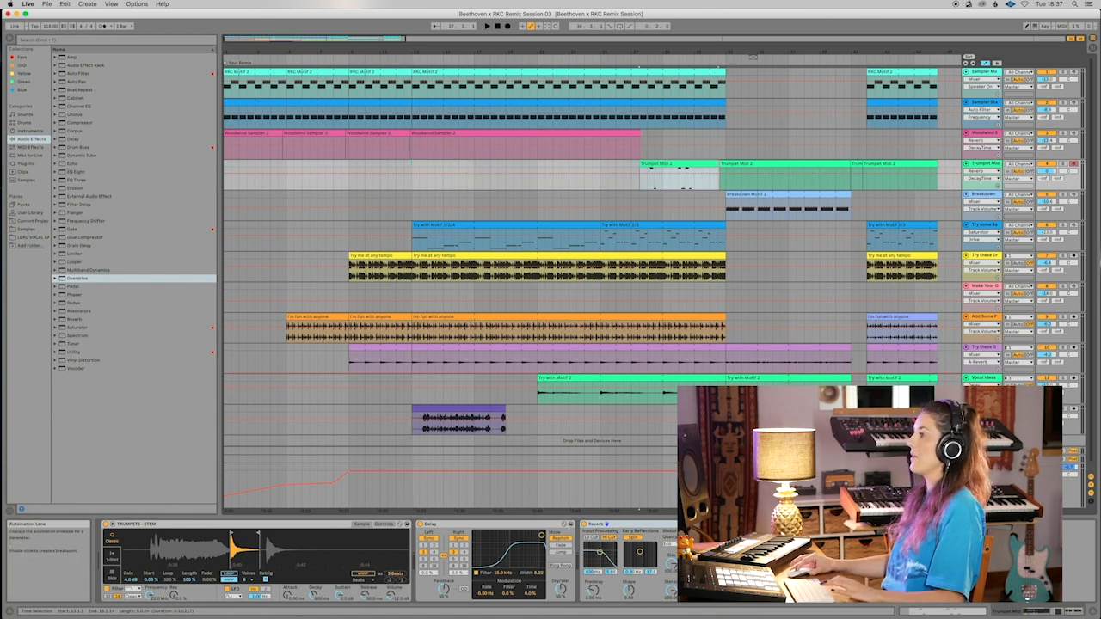
# - Draw an Auto Filter frequency ramp on the Sampler Stabs track, rising from bar 1 to 244 Hz at bar 5, and play it
pyautogui.click(639, 508)
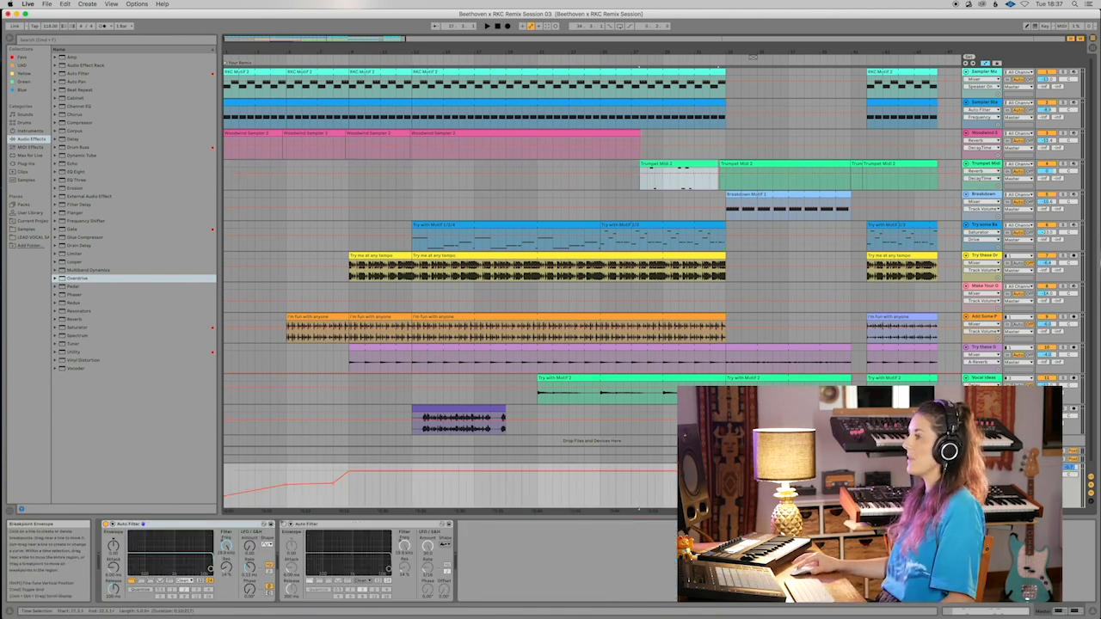
pyautogui.click(983, 103)
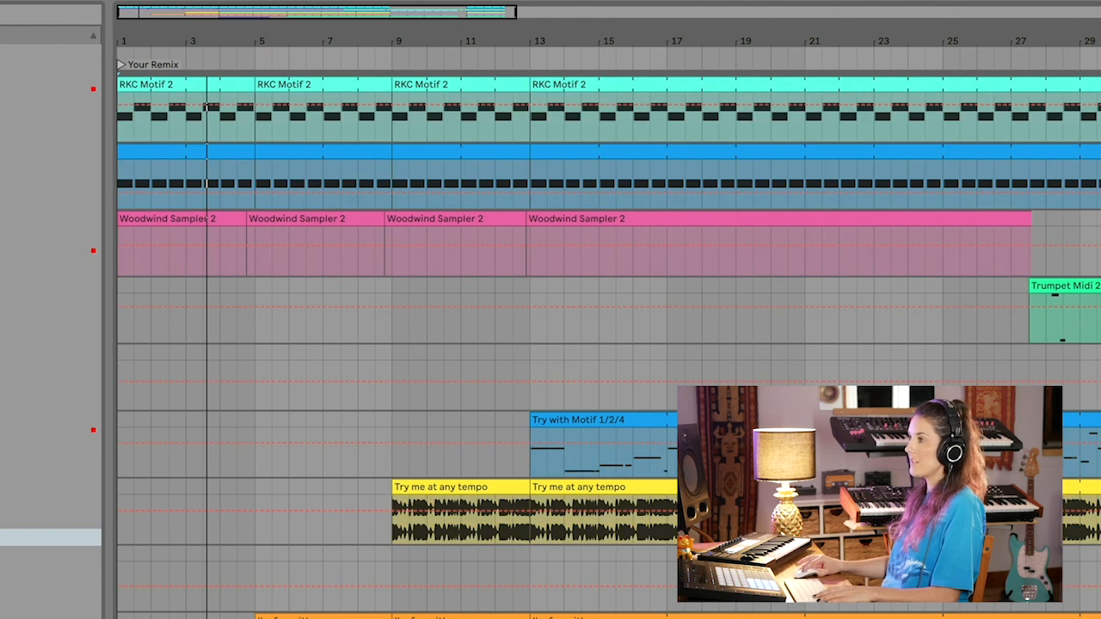
pyautogui.moveTo(255, 194); pyautogui.dragTo(255, 192)
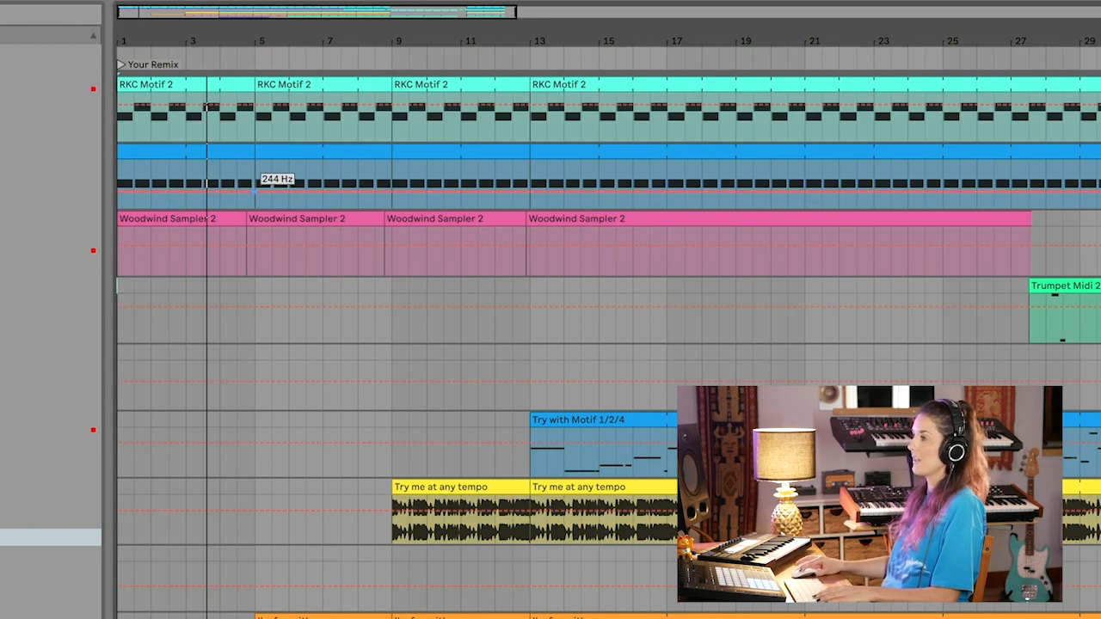
pyautogui.moveTo(125, 191); pyautogui.dragTo(125, 200)
pyautogui.press('space')
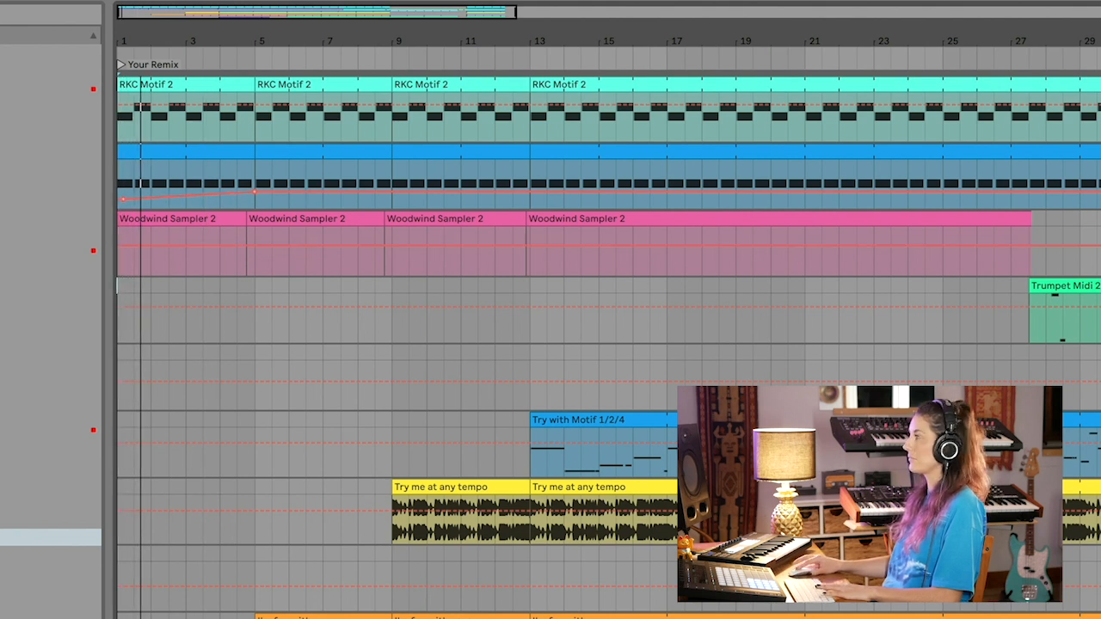
# - Raise the Sampler Stabs filter breakpoint at bar 5, then hide the automation lanes while the arrangement plays
pyautogui.moveTo(255, 191); pyautogui.dragTo(255, 174)
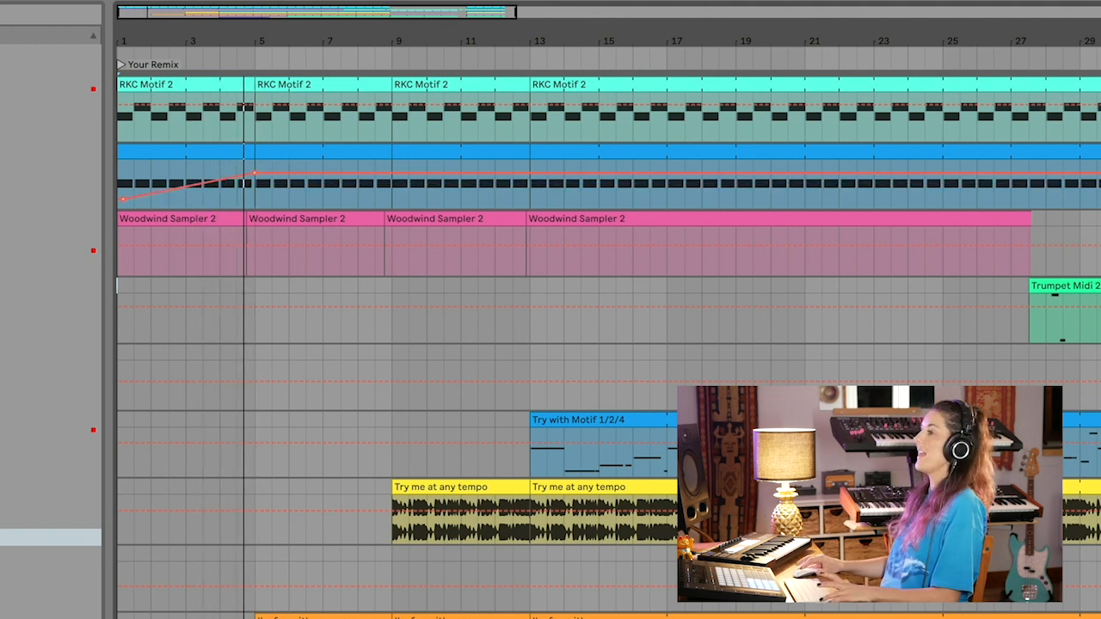
pyautogui.press('a')
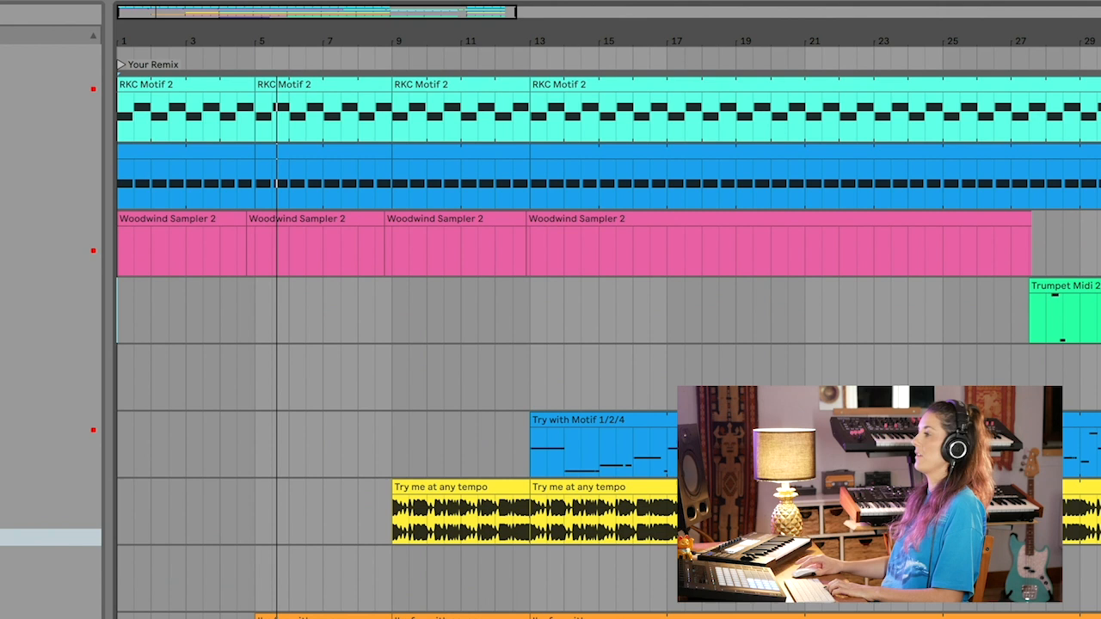
pyautogui.scroll(-1, 609, 347)
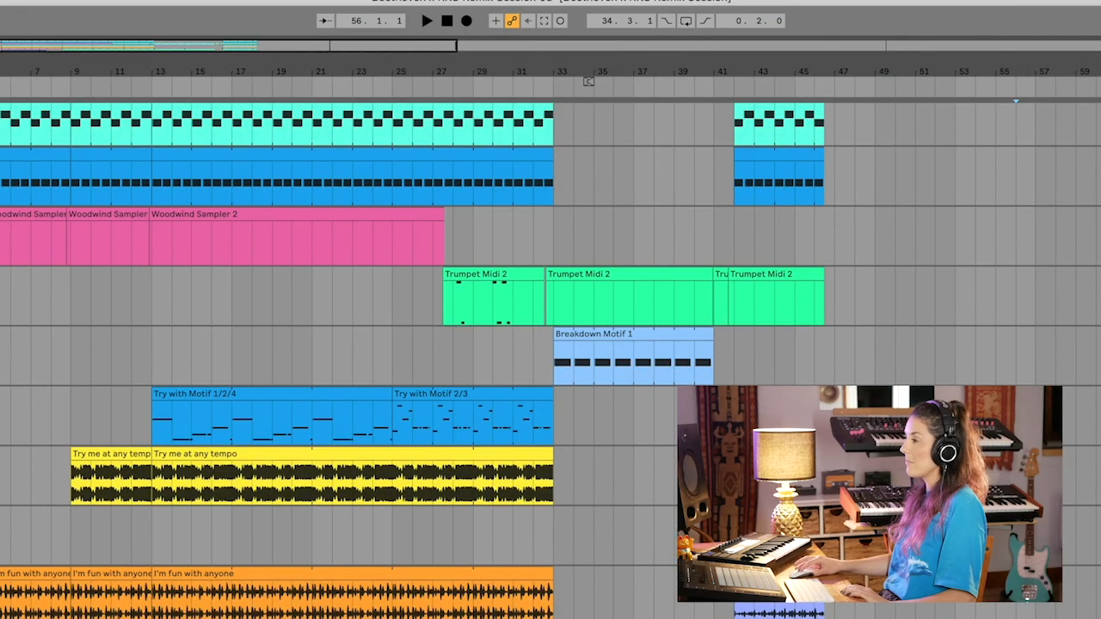
# - Select 49 bars from bar 1 across all tracks and open the audio export settings
pyautogui.moveTo(572, 58); pyautogui.dragTo(726, 58)
pyautogui.moveTo(588, 82); pyautogui.dragTo(226, 57)
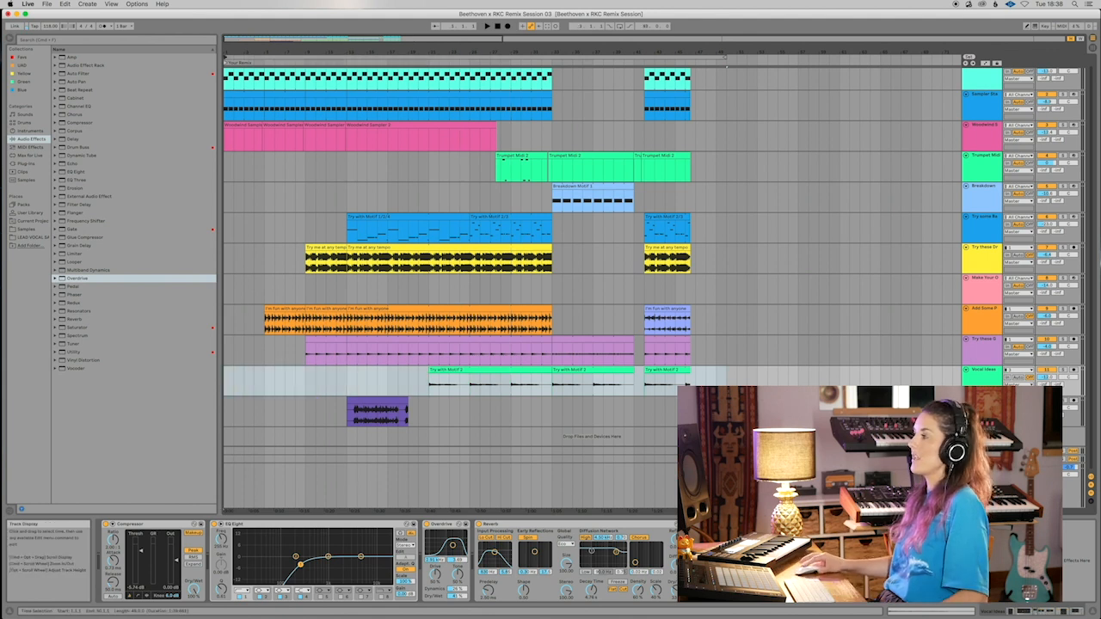
pyautogui.click(225, 57)
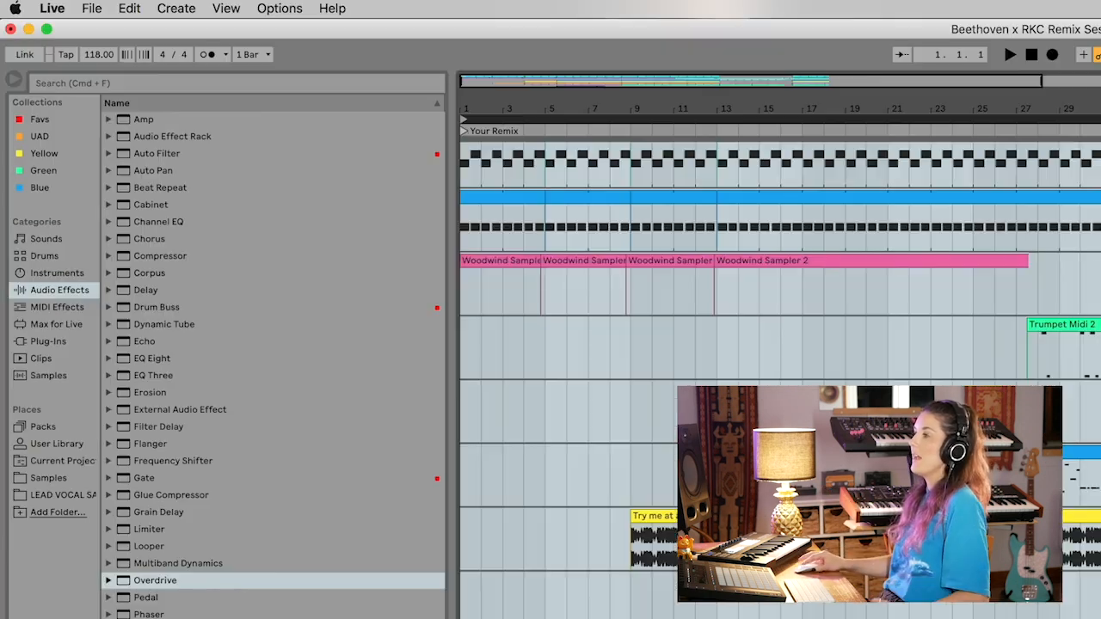
pyautogui.click(91, 8)
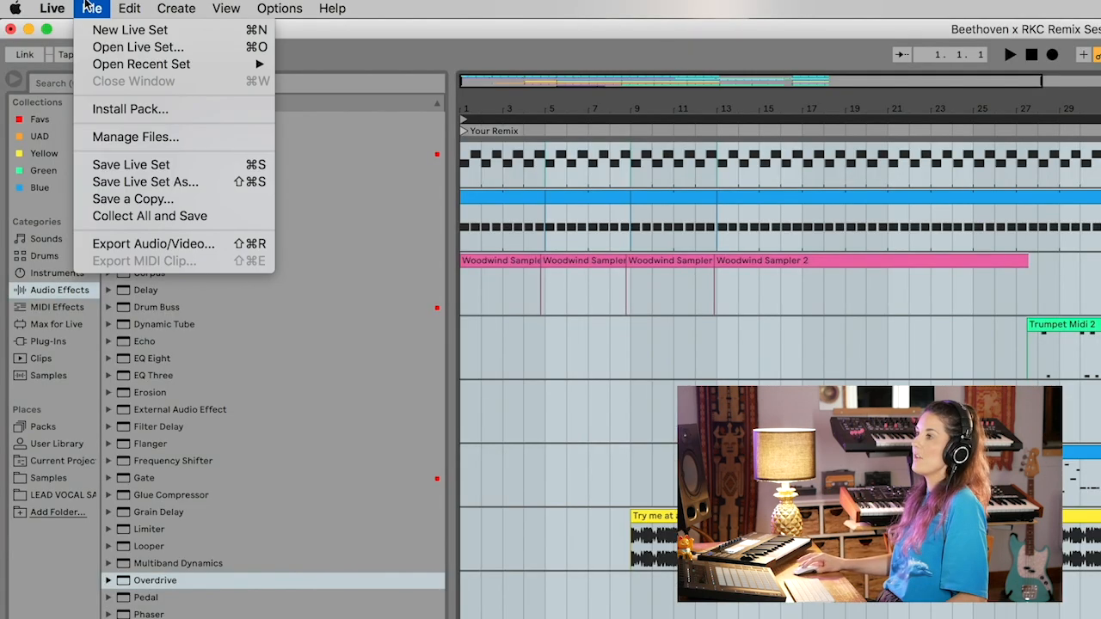
pyautogui.click(169, 246)
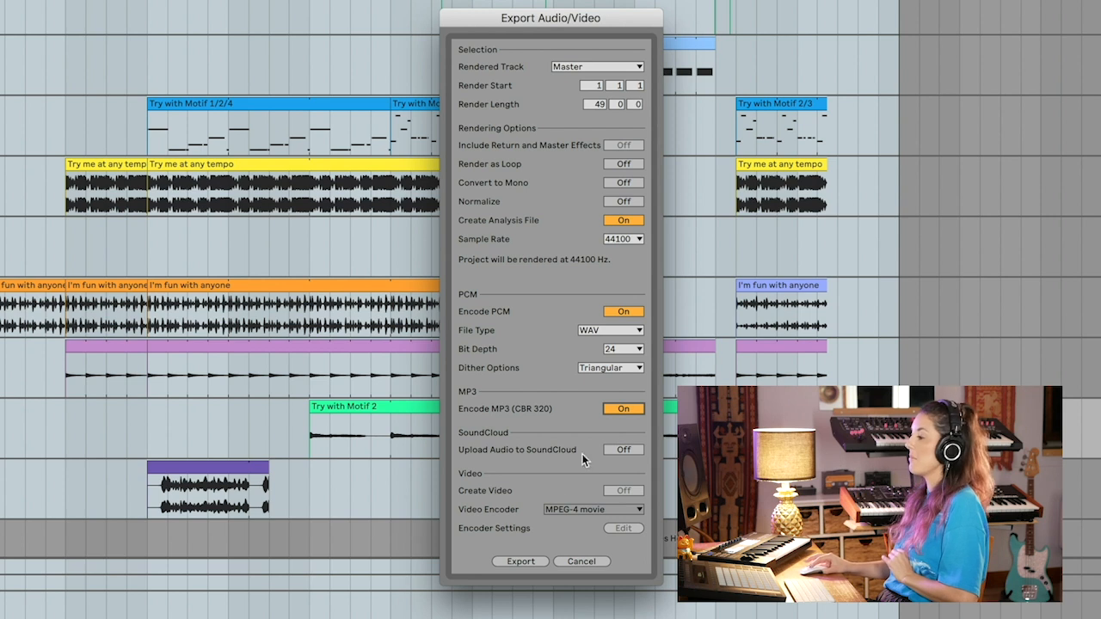
# - Export the master as 24-bit WAV and MP3 into Data Drive's Audio > Ableton > Beethoven Remix 2 folder, with a name starting "Amazing Rem"
pyautogui.click(522, 561)
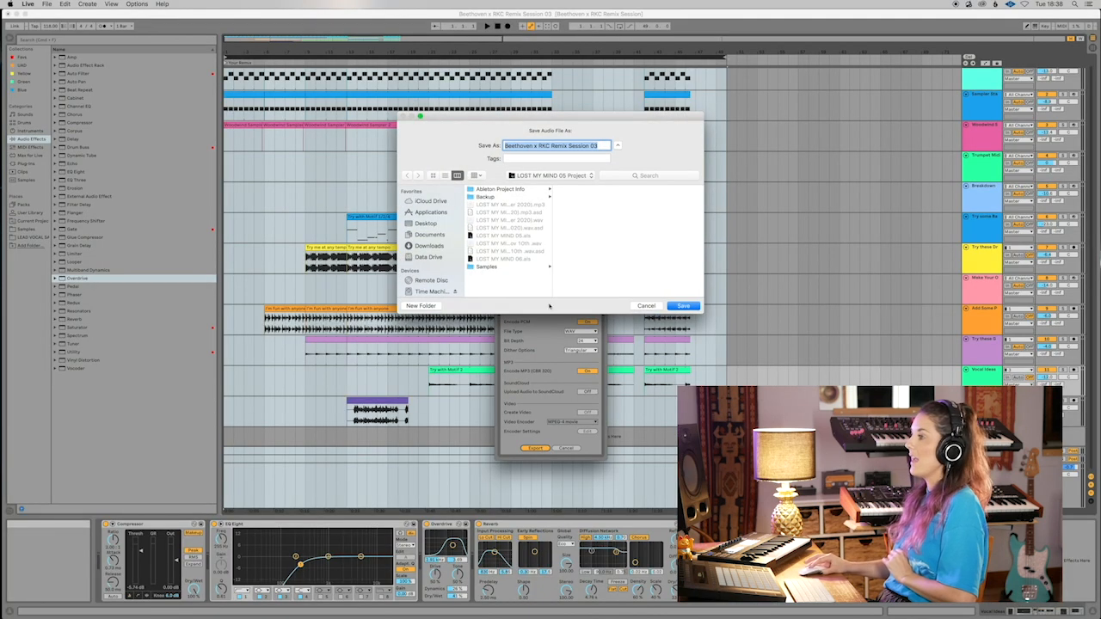
pyautogui.click(430, 257)
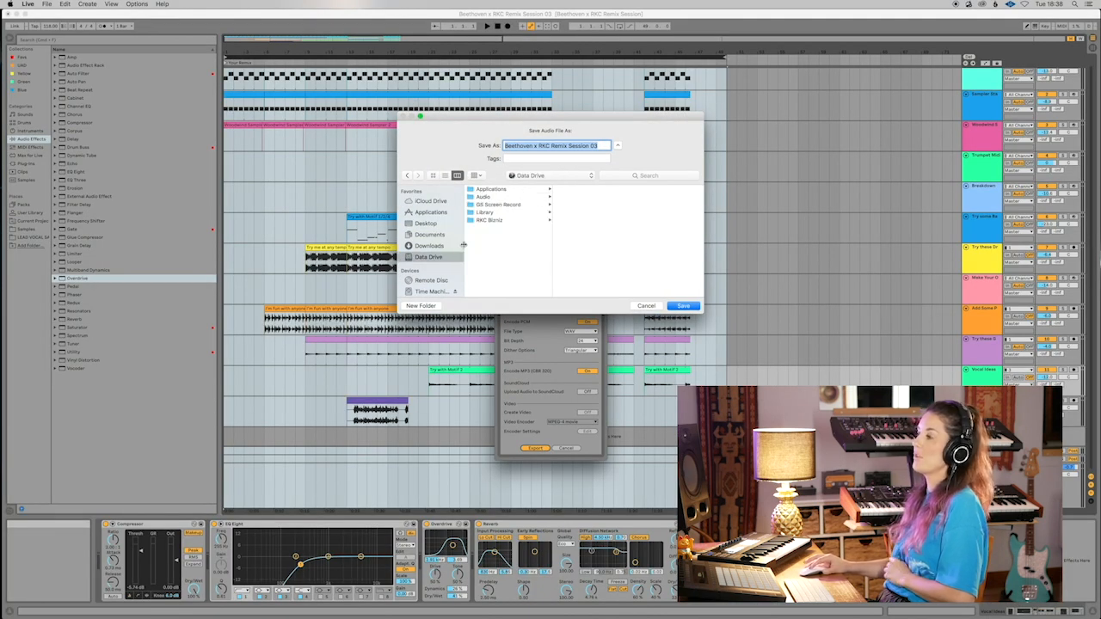
pyautogui.click(508, 197)
pyautogui.click(574, 188)
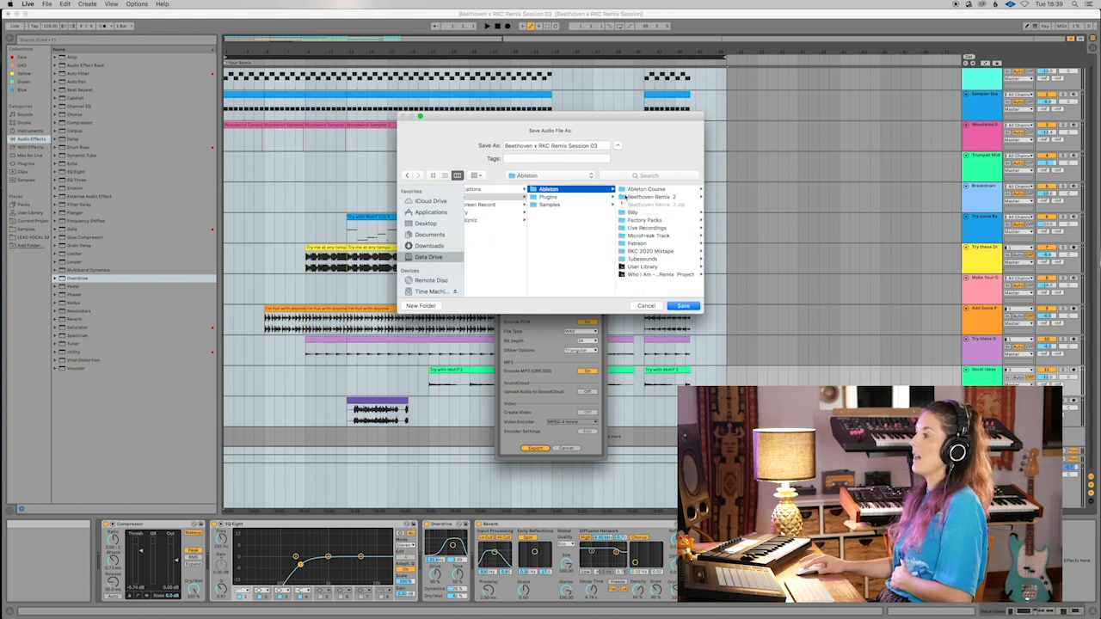
pyautogui.click(651, 197)
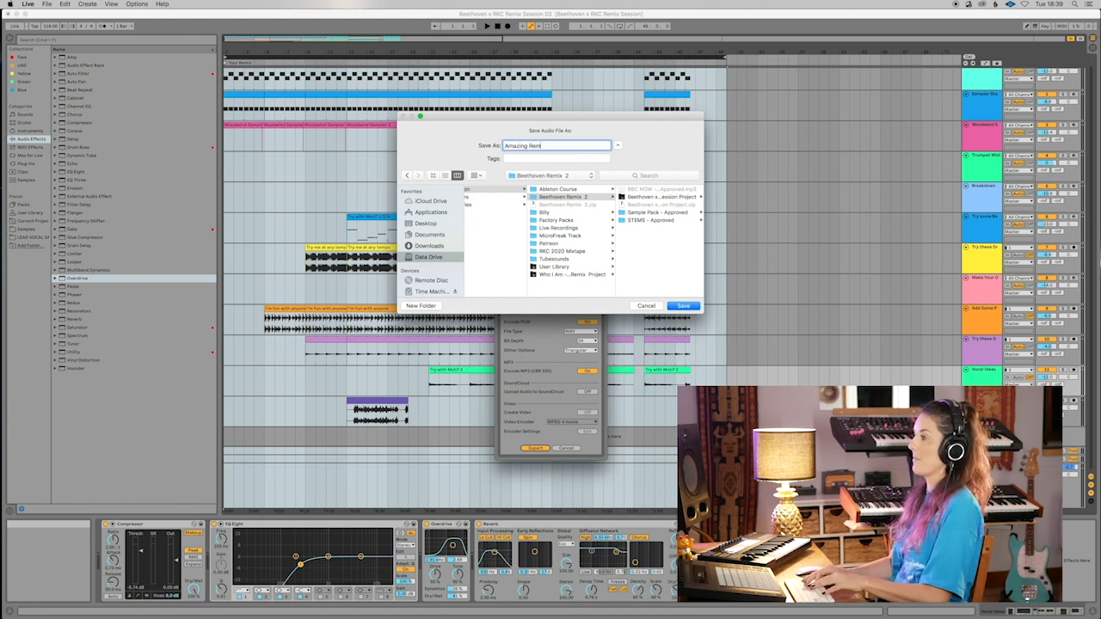
pyautogui.press('Return')
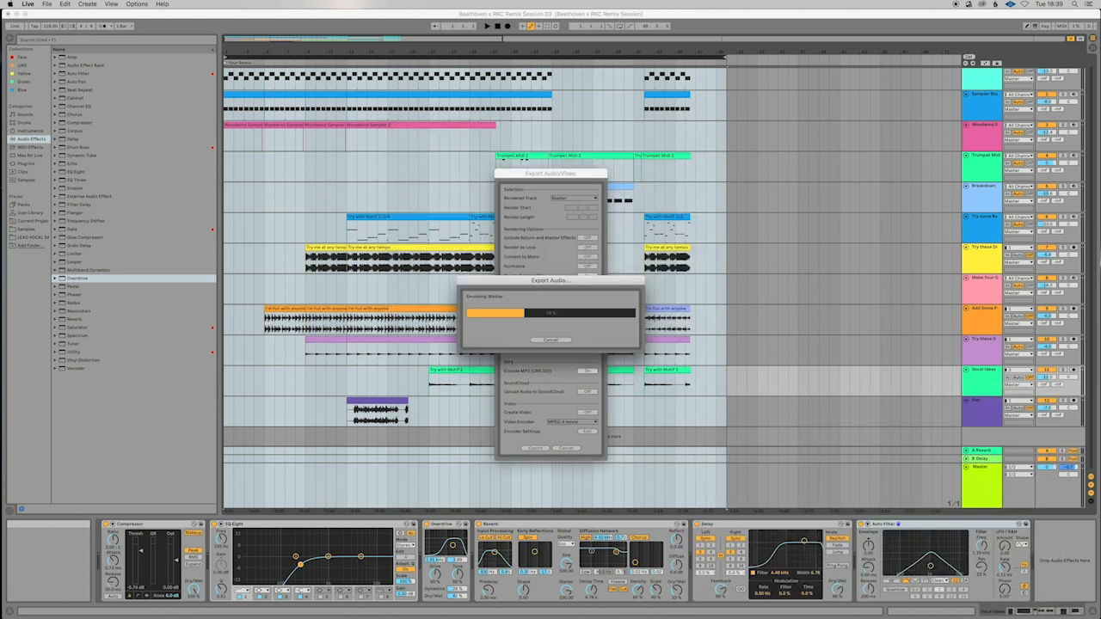